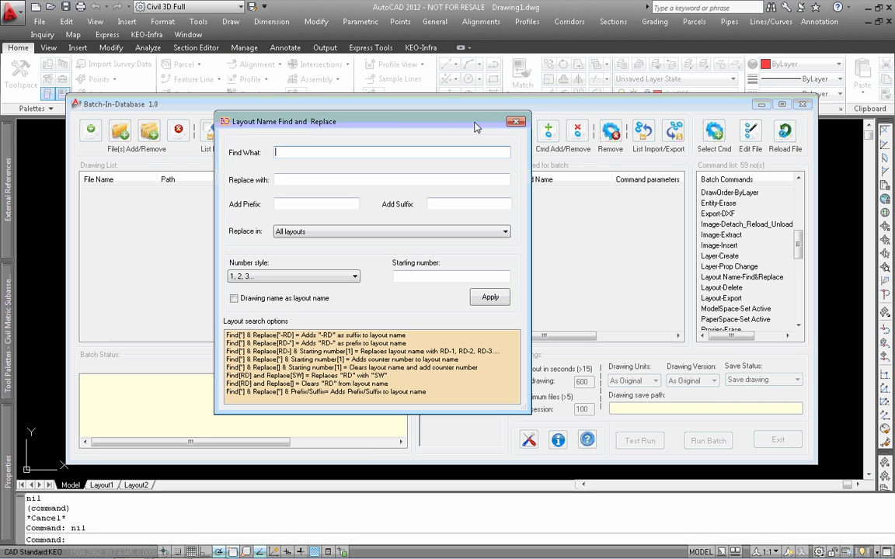
Close the Layout Name Find and Replace dialog and minimise the Batch-In-Database window
{"action": "left_click", "coordinate": [307, 151]}
{"action": "left_click", "coordinate": [517, 122]}
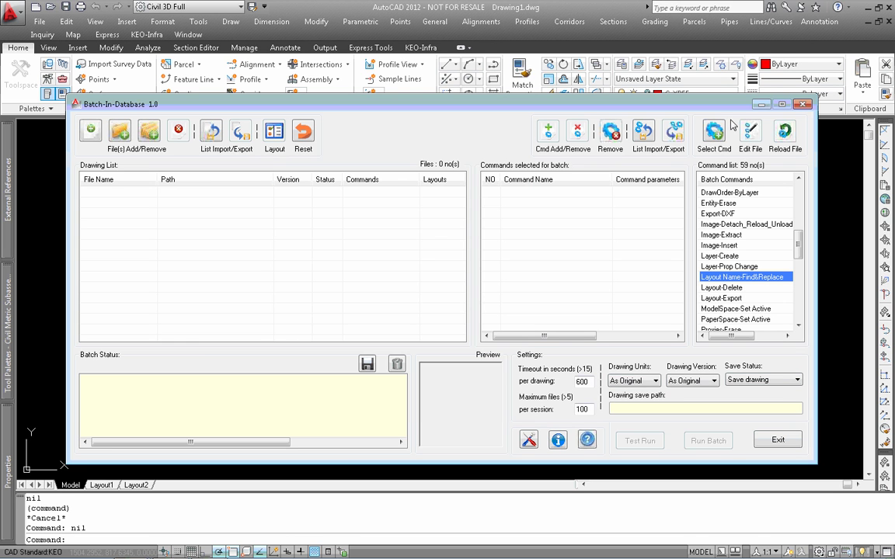
{"action": "left_click", "coordinate": [754, 108]}
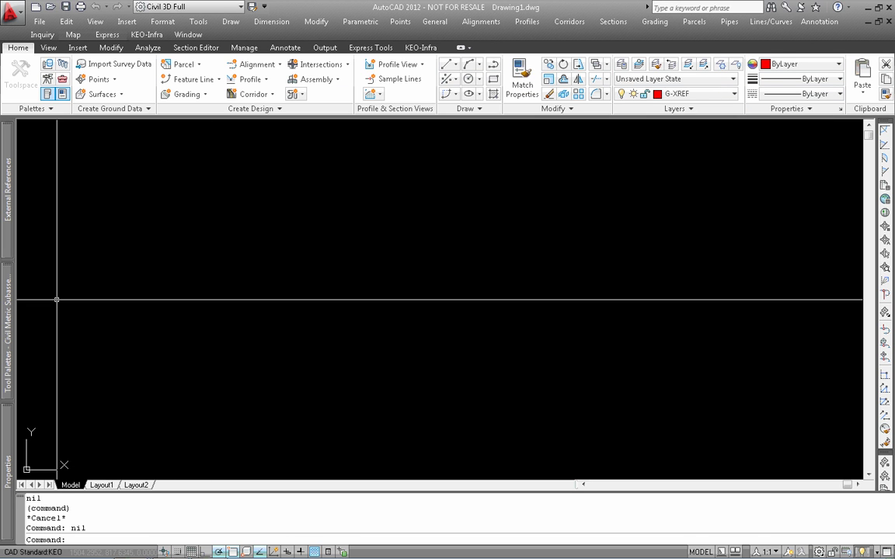
Switch to Windows Explorer and open XYZ-S0020-DD-S-0008~0010.dwg from P:\Layout-Rename\Exercise-1 in AutoCAD
{"action": "left_click", "coordinate": [182, 546]}
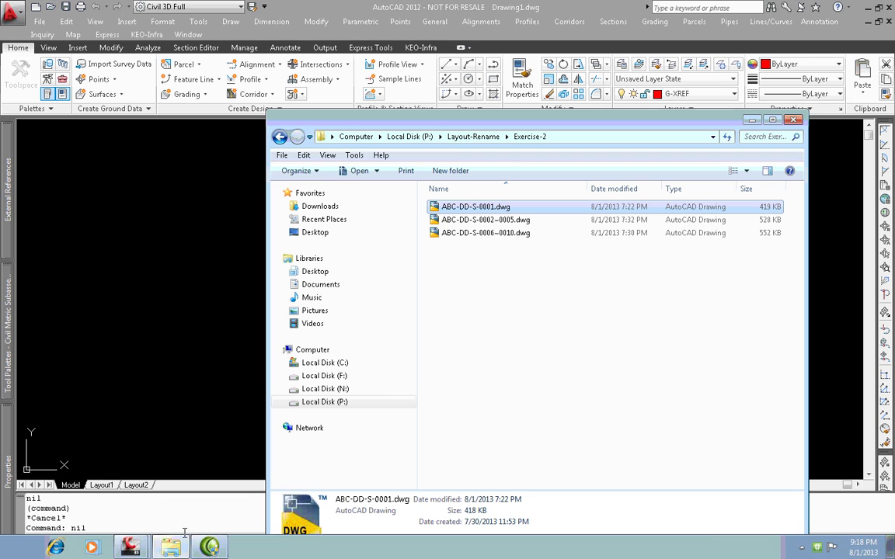
{"action": "left_click", "coordinate": [467, 137]}
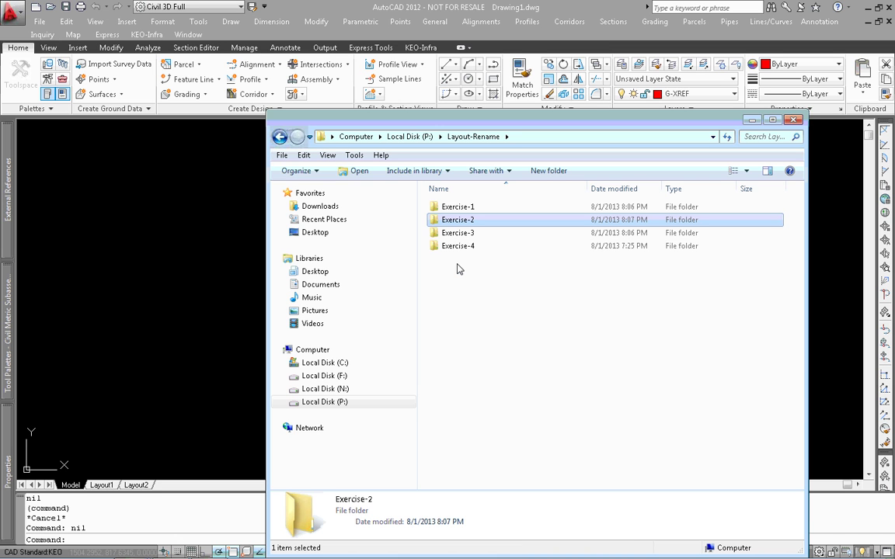
{"action": "double_click", "coordinate": [465, 208]}
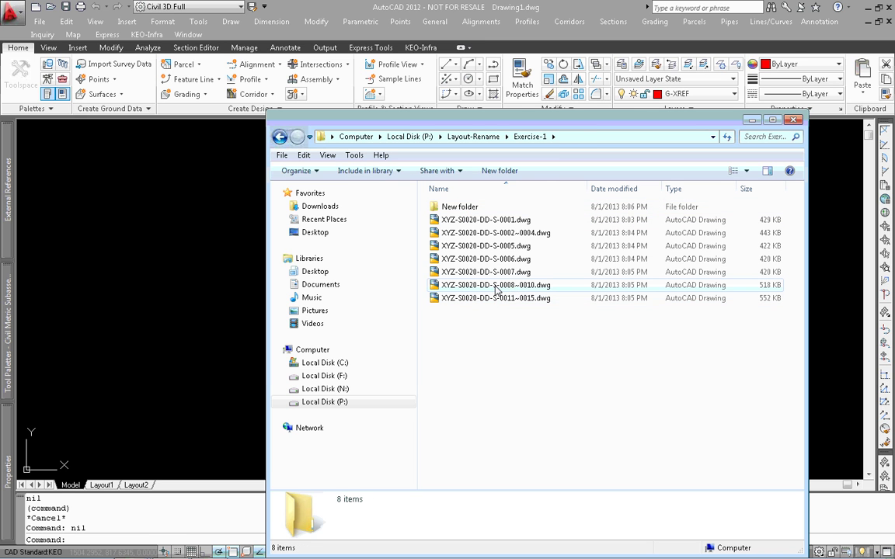
{"action": "double_click", "coordinate": [503, 288]}
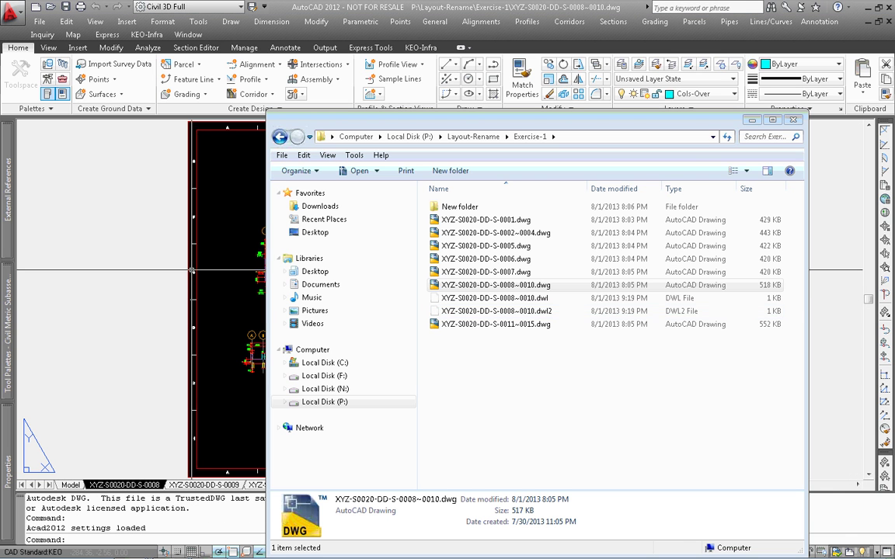
{"action": "left_click", "coordinate": [673, 111]}
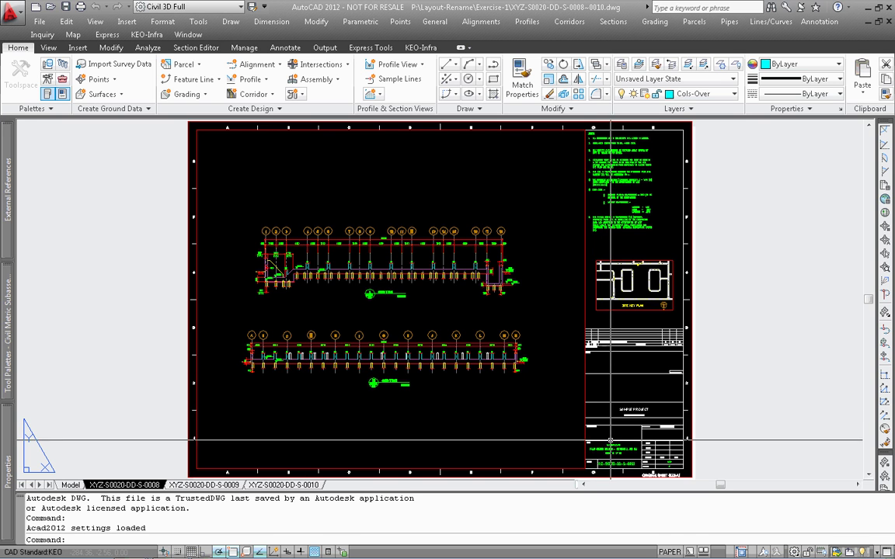
Rename the layout XYZ-S0020-DD-S-0008 to XYZ-S0020-WD-S-0008 and regenerate it to update the title block's file number
{"action": "scroll", "coordinate": [616, 467], "scroll_direction": "up", "scroll_amount": 2}
{"action": "scroll", "coordinate": [611, 461], "scroll_direction": "up", "scroll_amount": 3}
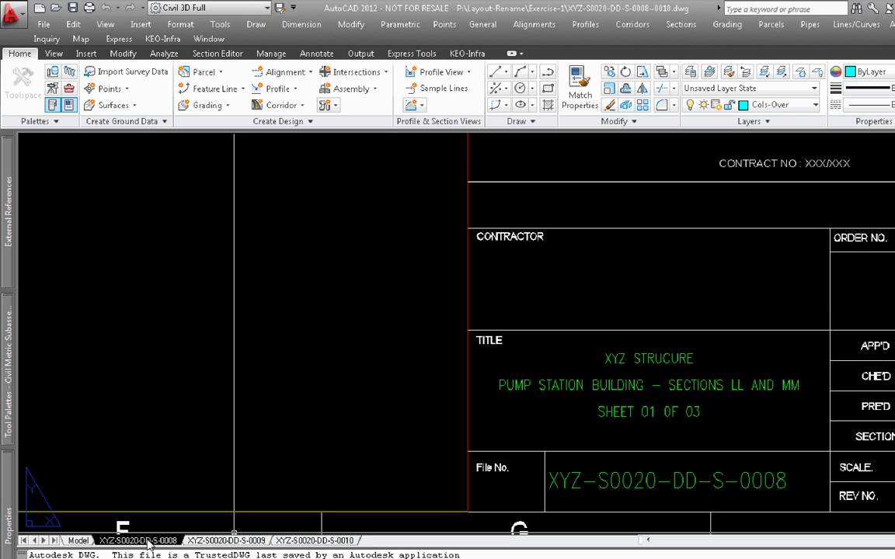
{"action": "left_click", "coordinate": [148, 542]}
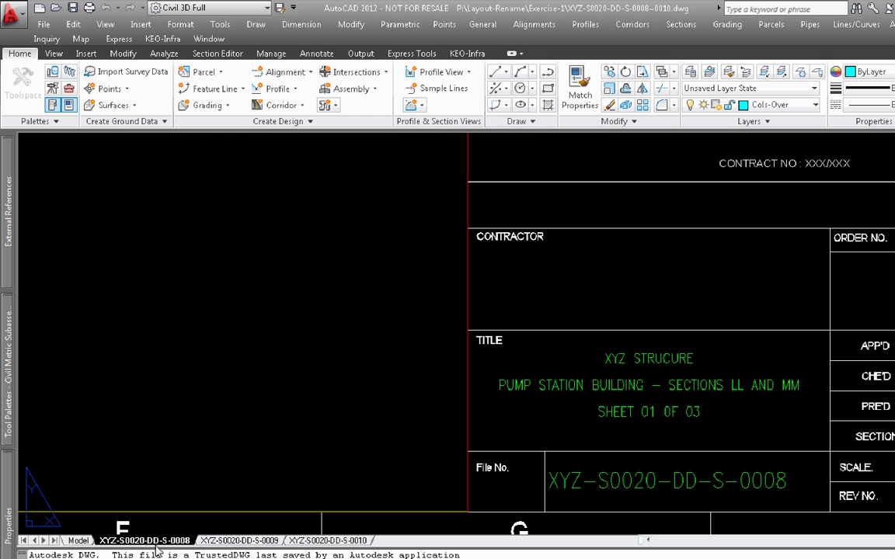
{"action": "type", "text": "W"}
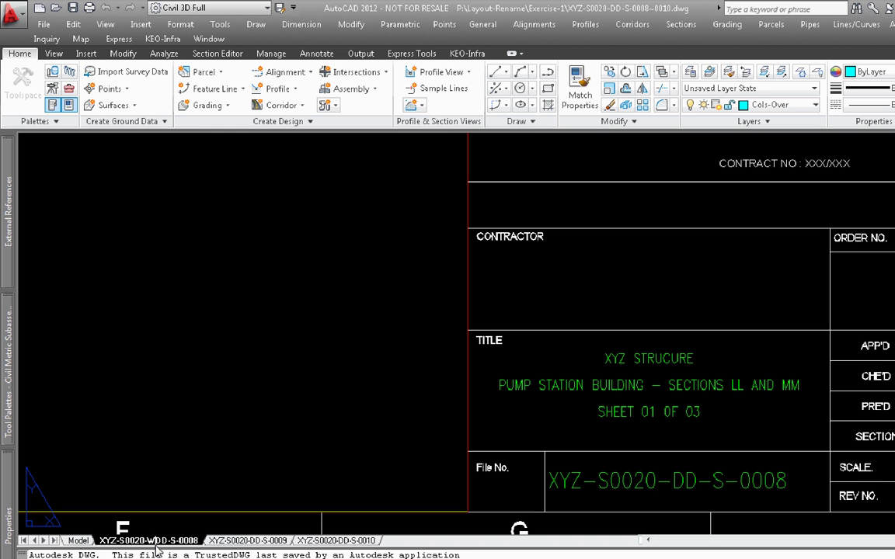
{"action": "key", "text": "Delete"}
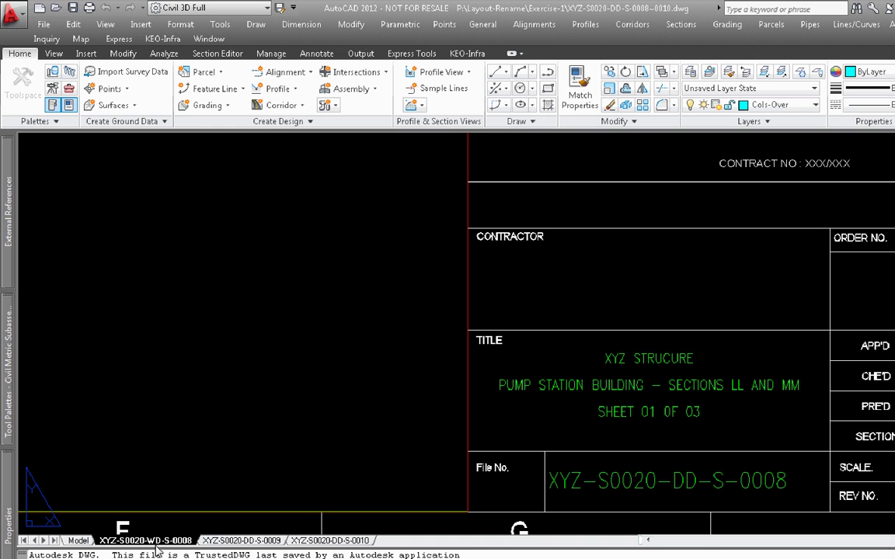
{"action": "key", "text": "Return"}
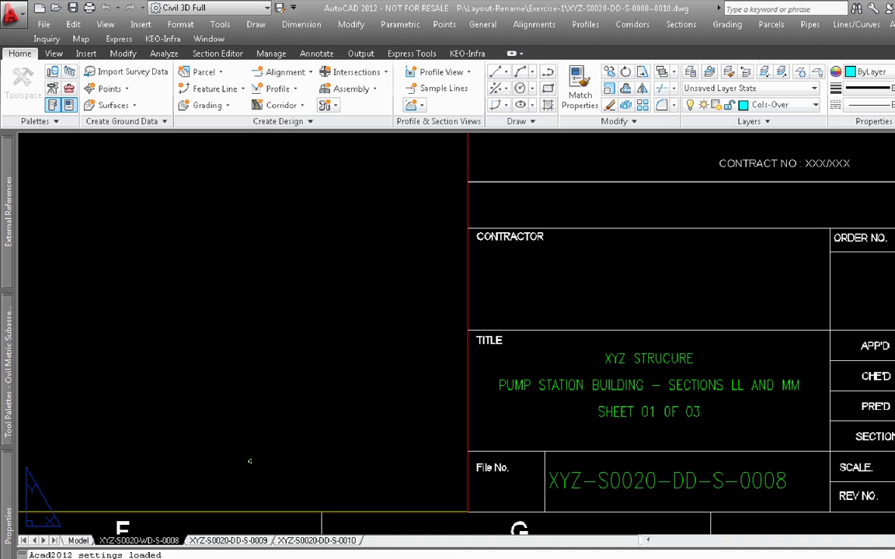
{"action": "key", "text": "Escape"}
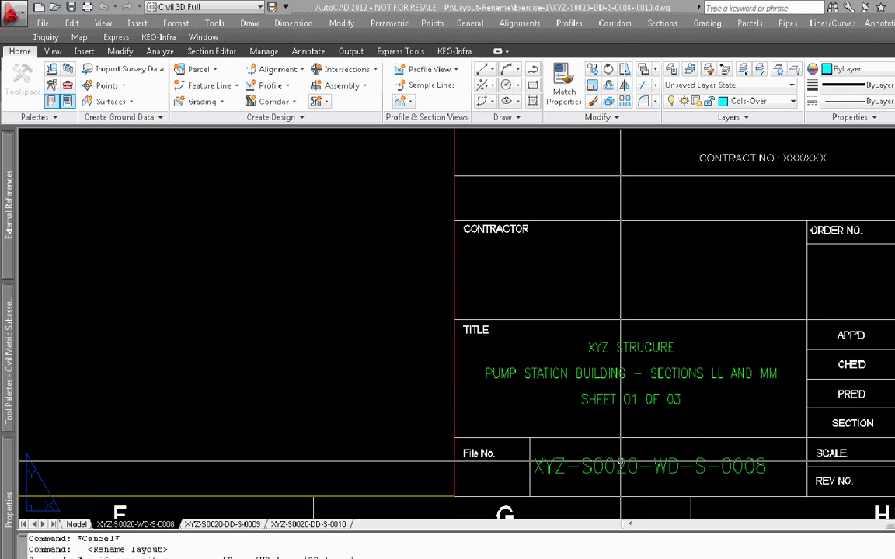
Close the XYZ-S0020-DD-S-0008~0010 drawing without saving its changes
{"action": "scroll", "coordinate": [435, 416], "scroll_direction": "down", "scroll_amount": 6}
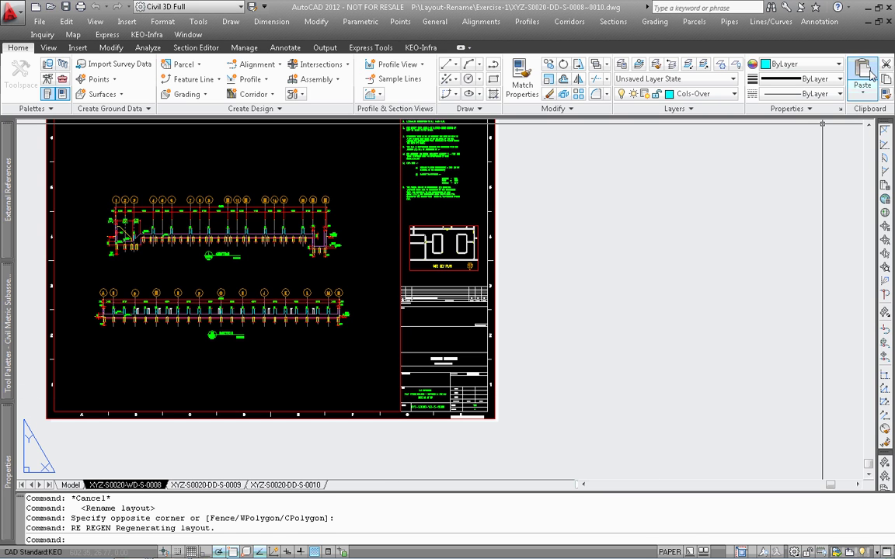
{"action": "left_click", "coordinate": [889, 22]}
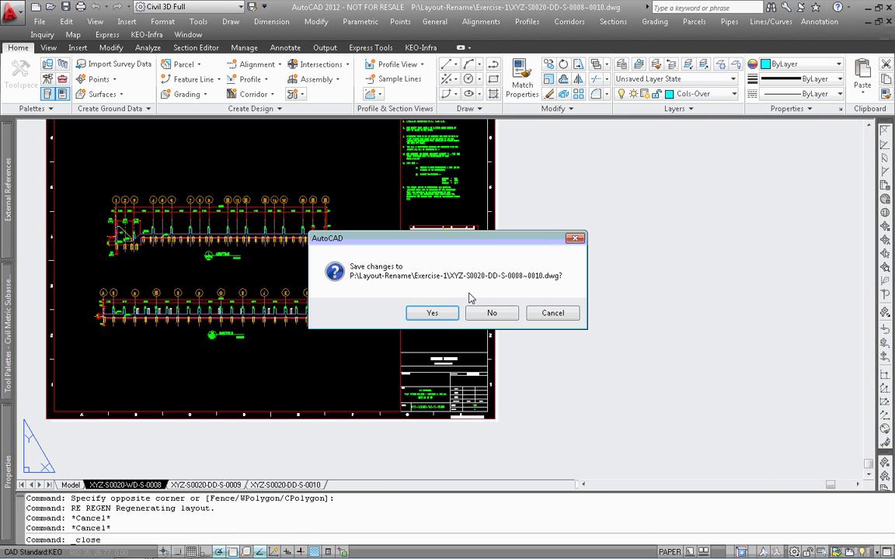
{"action": "left_click", "coordinate": [492, 314]}
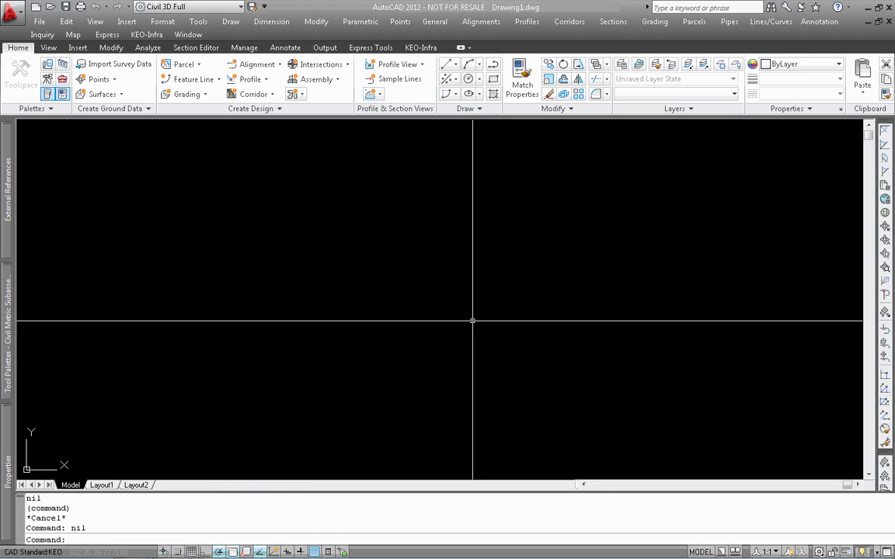
Restore the Batch-In-Database window, add all XYZ-S0020 drawings from Exercise-1 to the drawing list, and widen the file name column
{"action": "mouse_move", "coordinate": [216, 555]}
{"action": "left_click", "coordinate": [137, 552]}
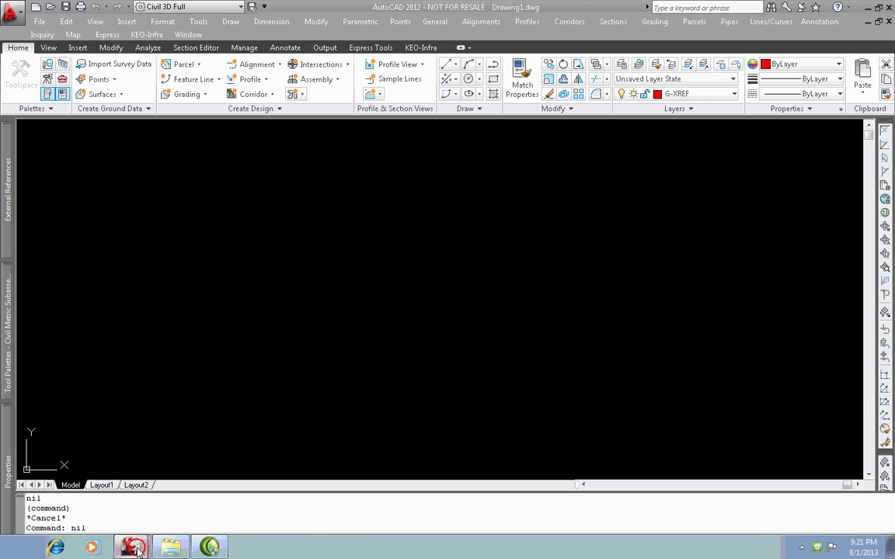
{"action": "left_click", "coordinate": [118, 498]}
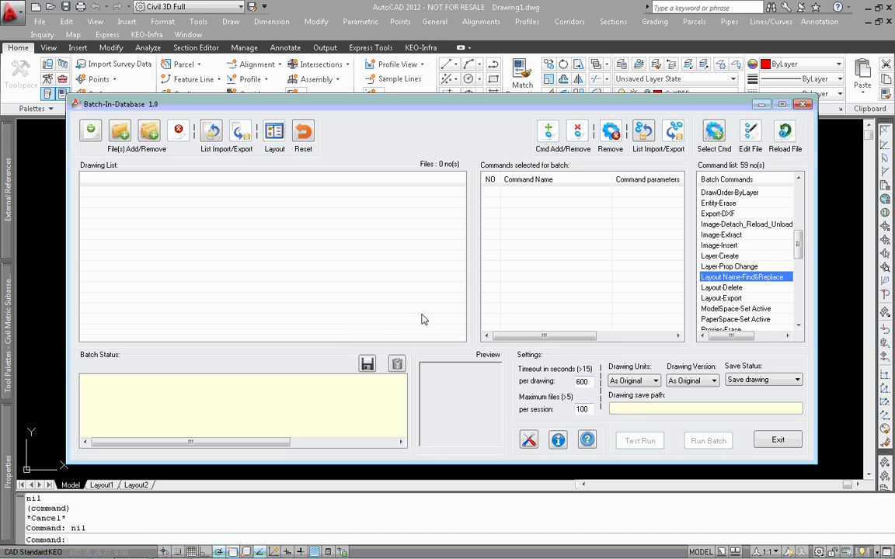
{"action": "left_click", "coordinate": [90, 130]}
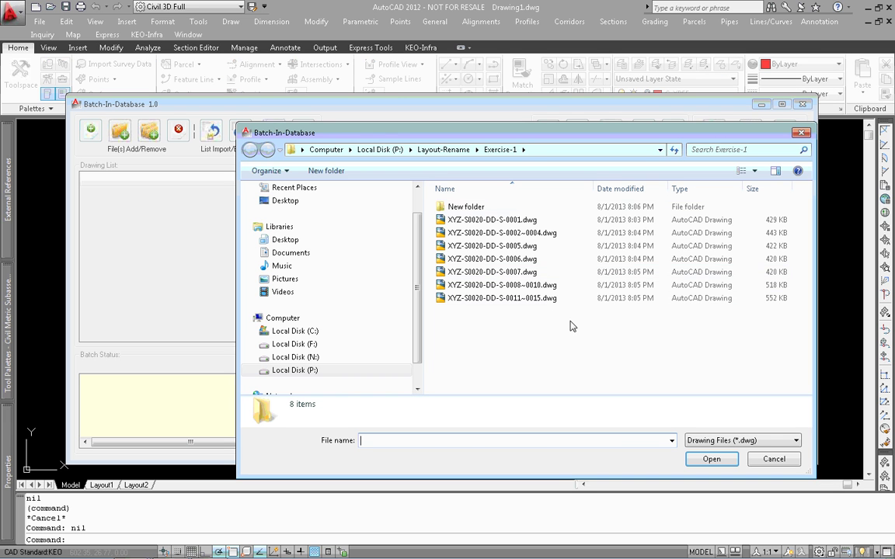
{"action": "left_click_drag", "start_coordinate": [571, 324], "coordinate": [490, 224]}
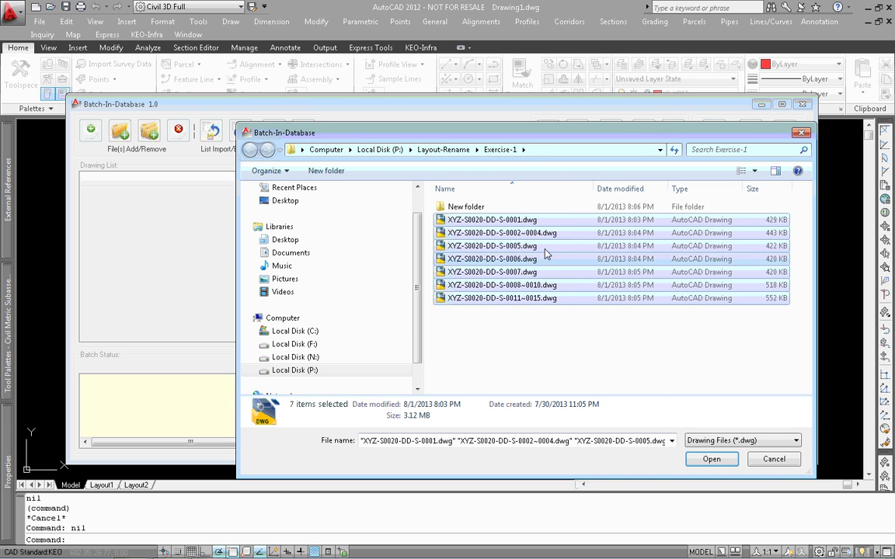
{"action": "left_click", "coordinate": [709, 460]}
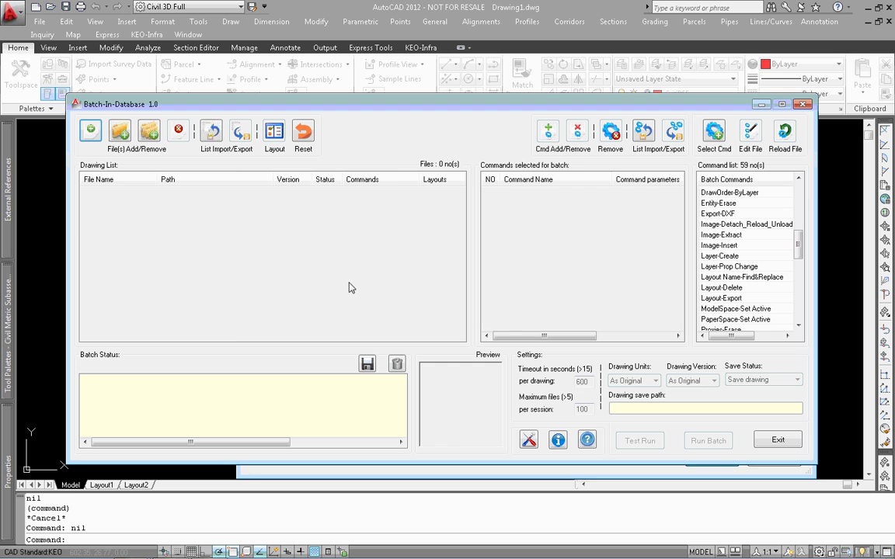
{"action": "left_click_drag", "start_coordinate": [158, 179], "coordinate": [223, 179]}
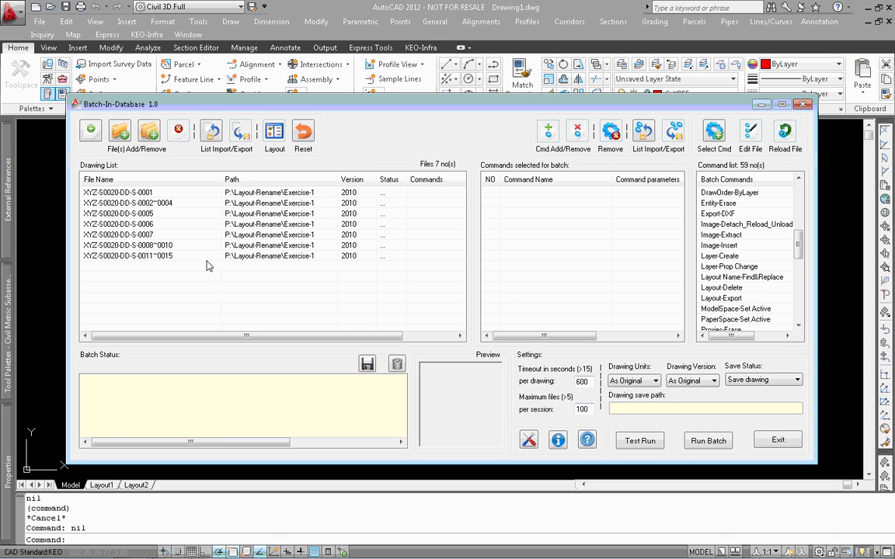
Set up the Layout Name-Find&Replace command to find DD and replace it with WD in all layouts
{"action": "double_click", "coordinate": [764, 278]}
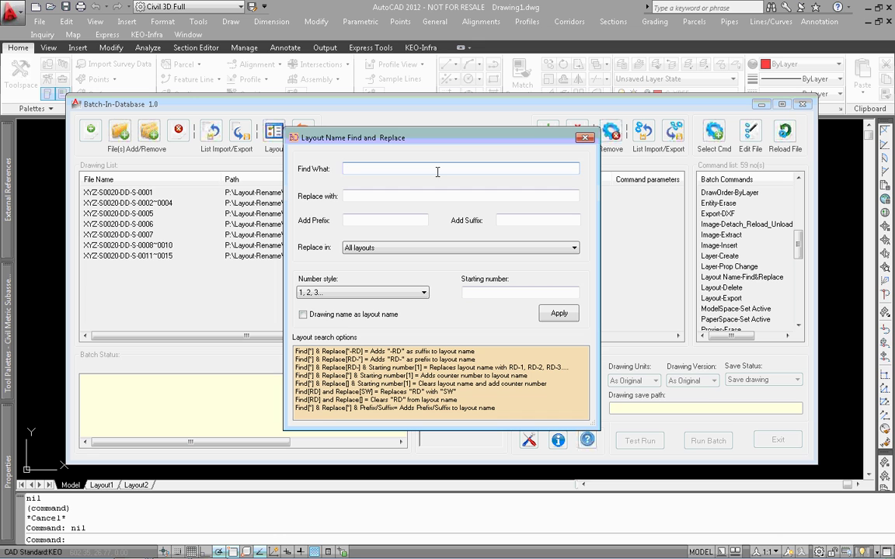
{"action": "type", "text": "DD"}
{"action": "left_click", "coordinate": [373, 196]}
{"action": "type", "text": "WD"}
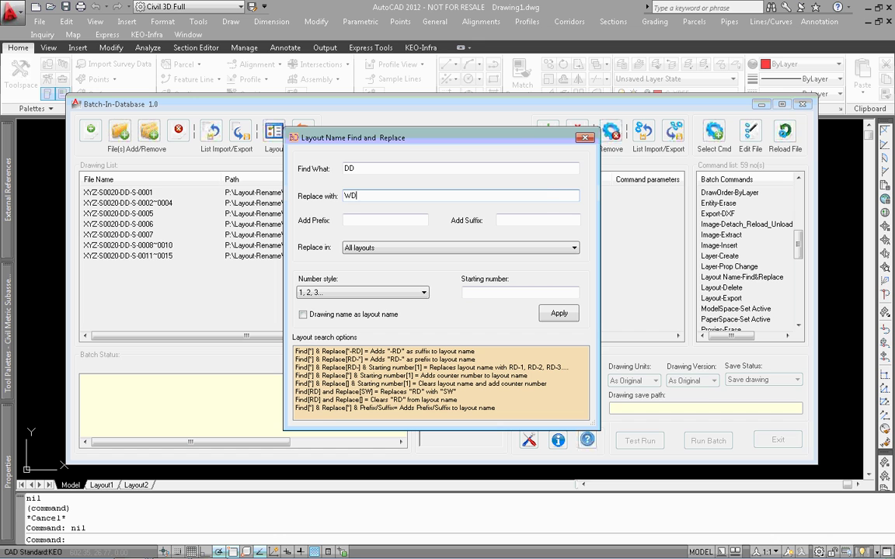
{"action": "left_click", "coordinate": [416, 247]}
{"action": "left_click", "coordinate": [404, 249]}
{"action": "left_click", "coordinate": [406, 256]}
{"action": "left_click_drag", "start_coordinate": [431, 145], "coordinate": [470, 247]}
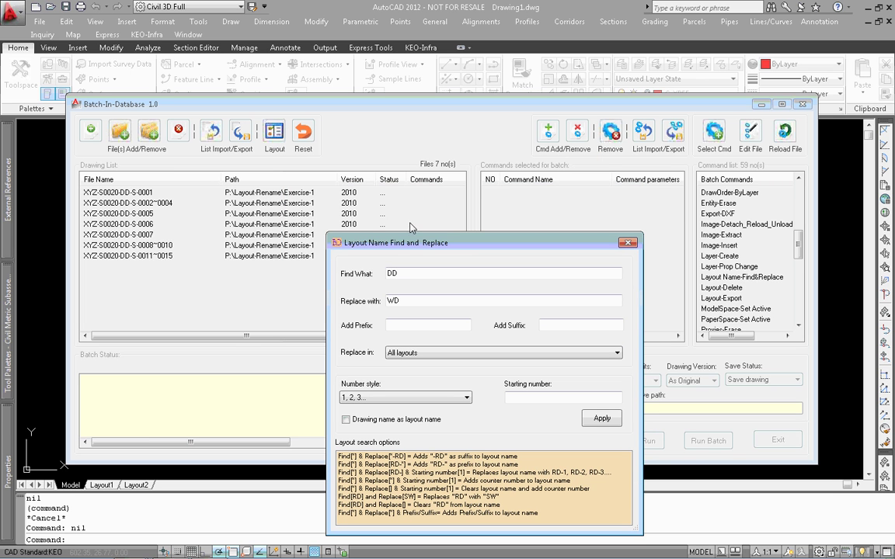
{"action": "left_click_drag", "start_coordinate": [411, 245], "coordinate": [512, 185]}
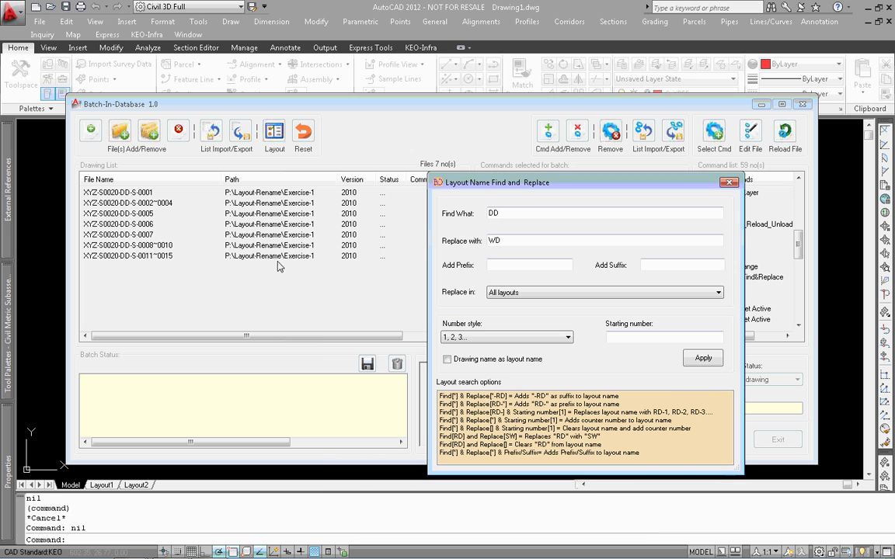
{"action": "left_click", "coordinate": [277, 265]}
{"action": "left_click", "coordinate": [697, 361]}
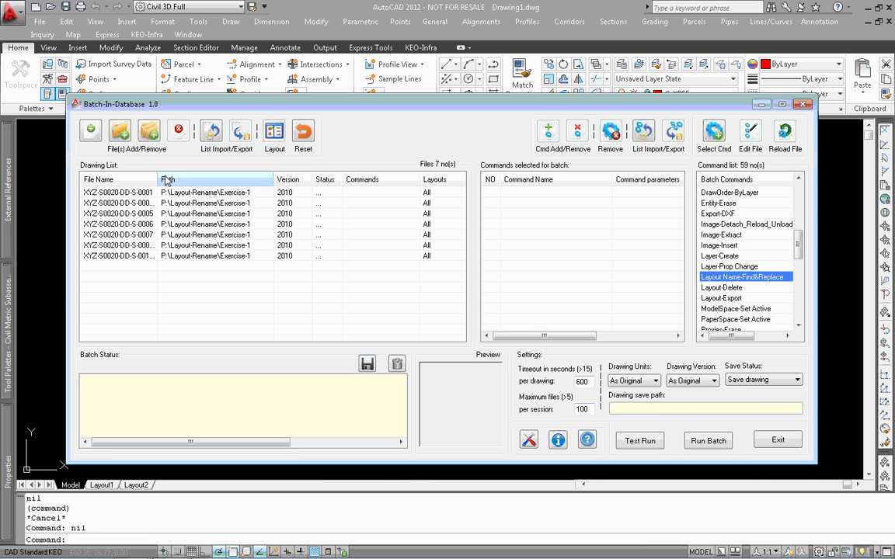
Restrict drawing XYZ-S0020-DD-S-0011~0015 to its layouts 0012, 0013 and 0014, and adjust the list columns to show the layout names
{"action": "left_click_drag", "start_coordinate": [154, 178], "coordinate": [231, 178]}
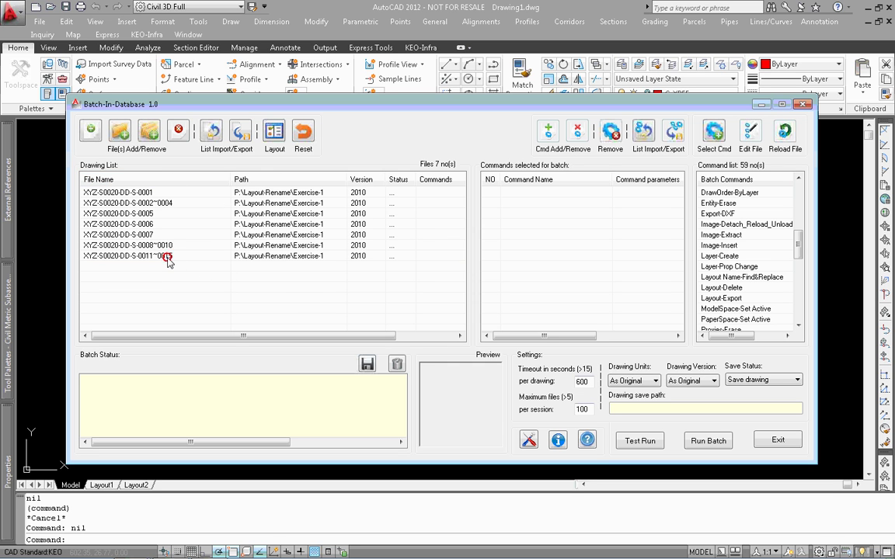
{"action": "left_click", "coordinate": [168, 258]}
{"action": "double_click", "coordinate": [177, 258]}
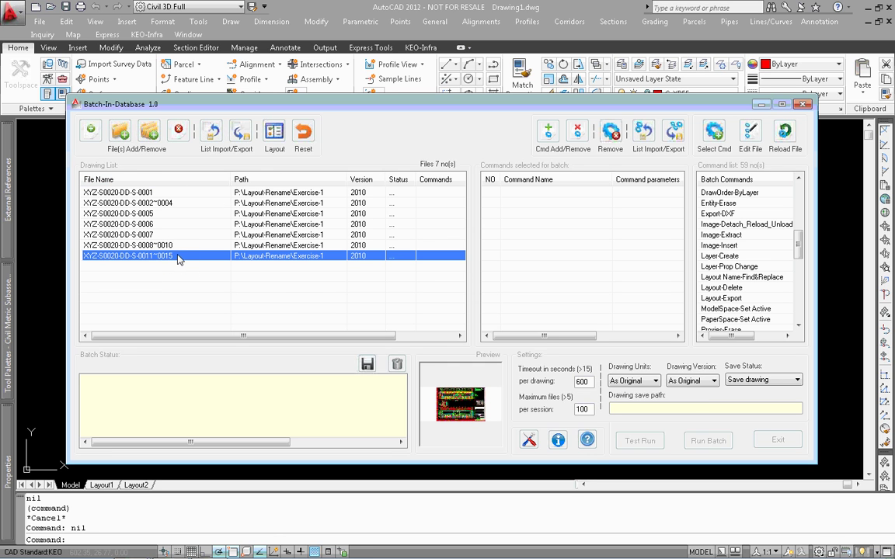
{"action": "left_click_drag", "start_coordinate": [192, 28], "coordinate": [323, 132]}
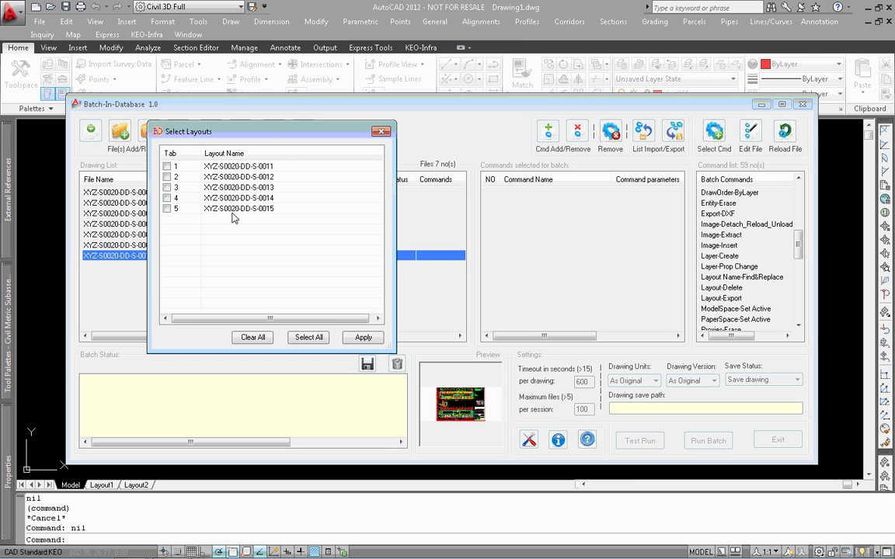
{"action": "left_click", "coordinate": [166, 198]}
{"action": "left_click", "coordinate": [167, 187]}
{"action": "left_click", "coordinate": [167, 177]}
{"action": "left_click", "coordinate": [363, 339]}
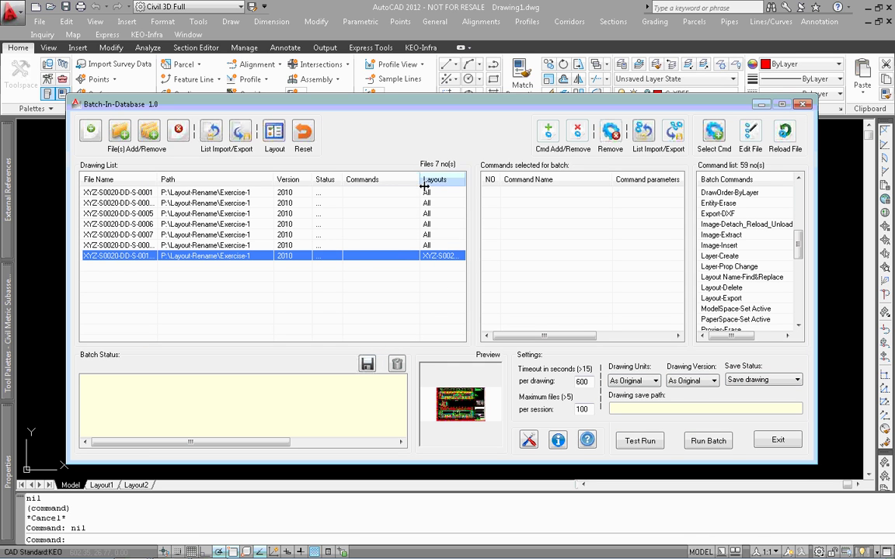
{"action": "mouse_move", "coordinate": [419, 179]}
{"action": "left_mouse_down"}
{"action": "mouse_move", "coordinate": [361, 180]}
{"action": "mouse_move", "coordinate": [490, 179]}
{"action": "left_mouse_up"}
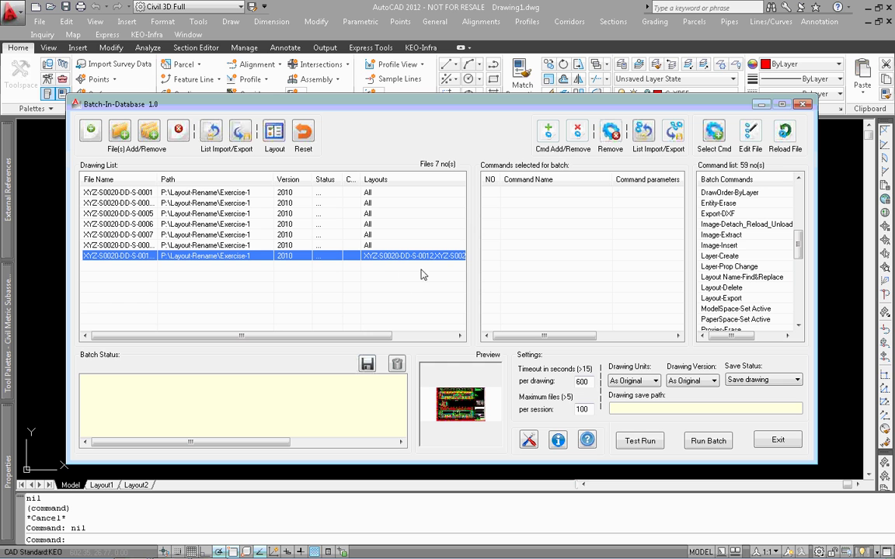
Add the Layout Name-Find&Replace command to the batch, replacing DD with WD in all layouts with number style 1, 2, 3..
{"action": "double_click", "coordinate": [746, 277]}
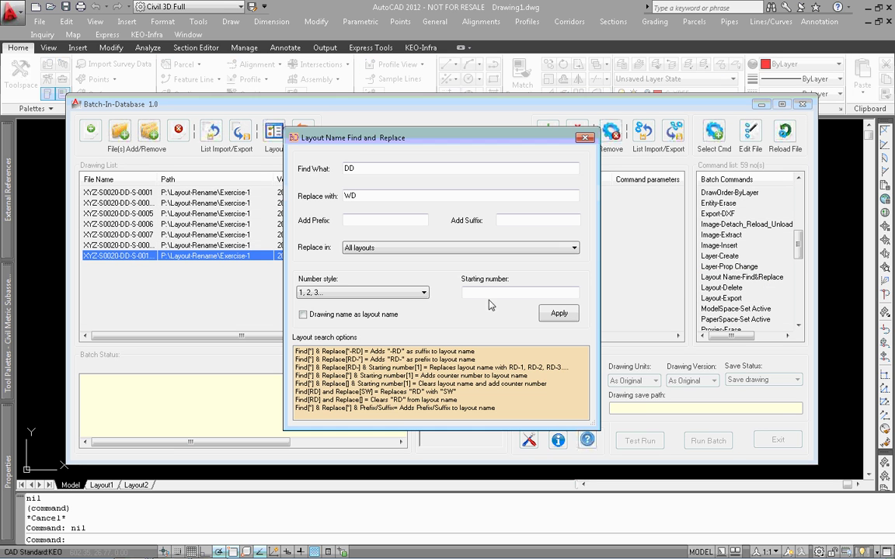
{"action": "left_click", "coordinate": [449, 249]}
{"action": "left_click", "coordinate": [422, 262]}
{"action": "left_click", "coordinate": [380, 247]}
{"action": "left_click", "coordinate": [359, 254]}
{"action": "left_click_drag", "start_coordinate": [446, 142], "coordinate": [585, 181]}
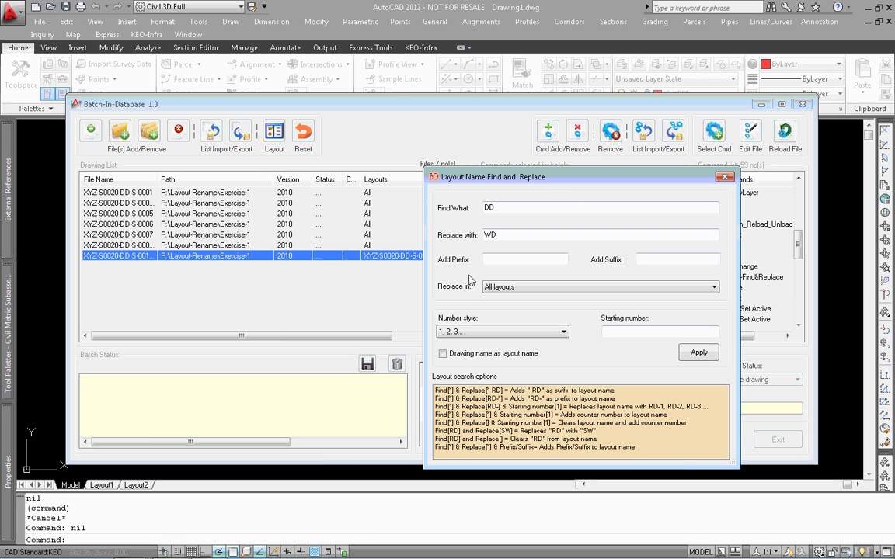
{"action": "left_click", "coordinate": [405, 177]}
{"action": "left_click_drag", "start_coordinate": [405, 178], "coordinate": [371, 174]}
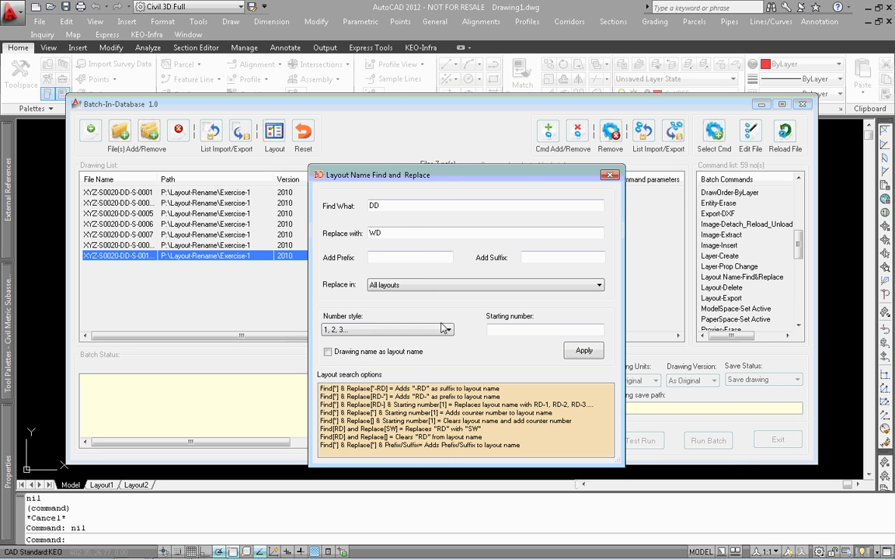
{"action": "left_click", "coordinate": [412, 331]}
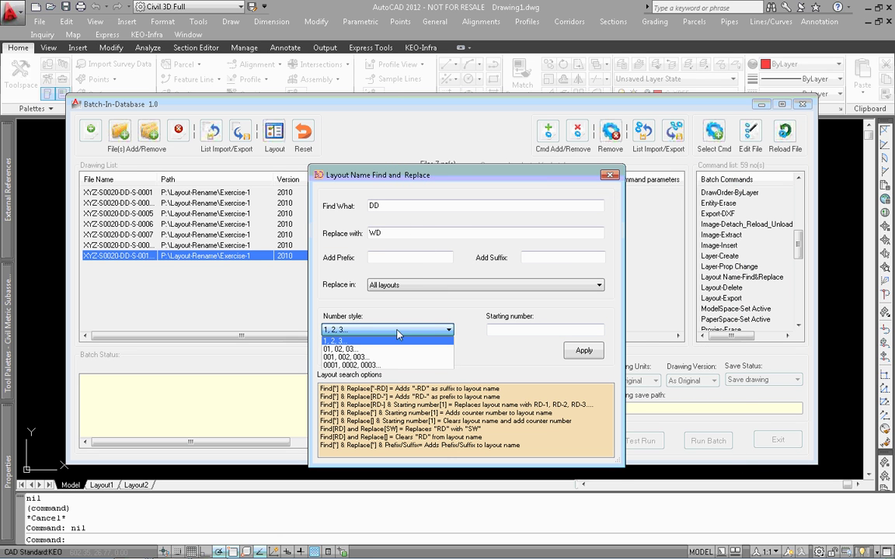
{"action": "left_click", "coordinate": [401, 314]}
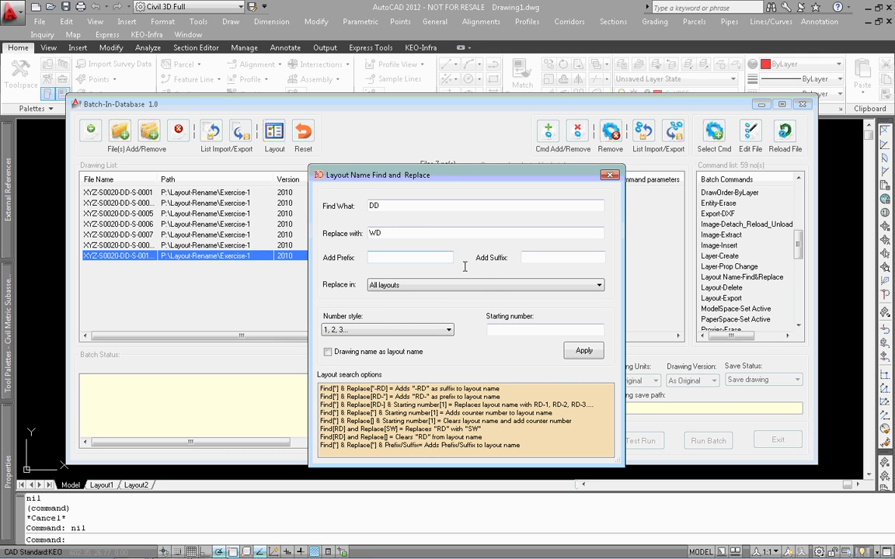
{"action": "left_click", "coordinate": [578, 353]}
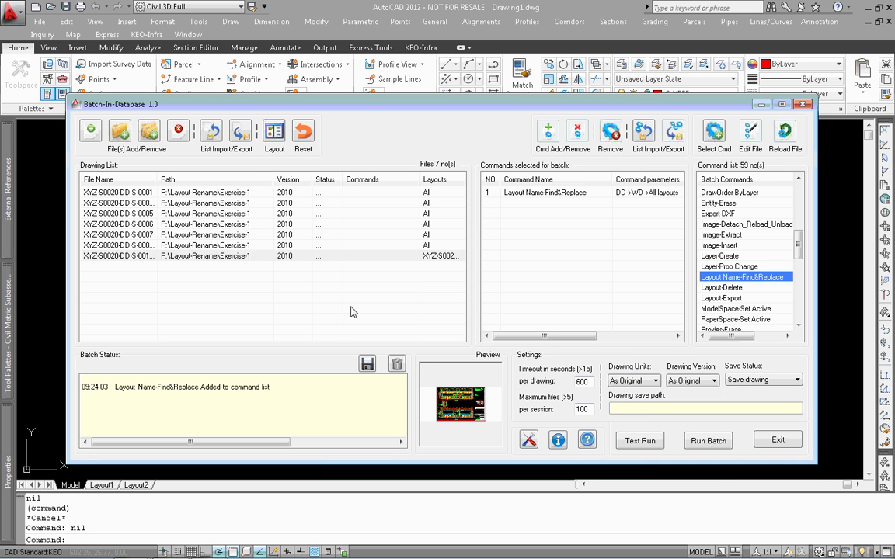
Select all layouts of drawing XYZ-S0020-DD-S-0011~0015 for processing
{"action": "left_click", "coordinate": [370, 289]}
{"action": "left_click_drag", "start_coordinate": [371, 290], "coordinate": [295, 189]}
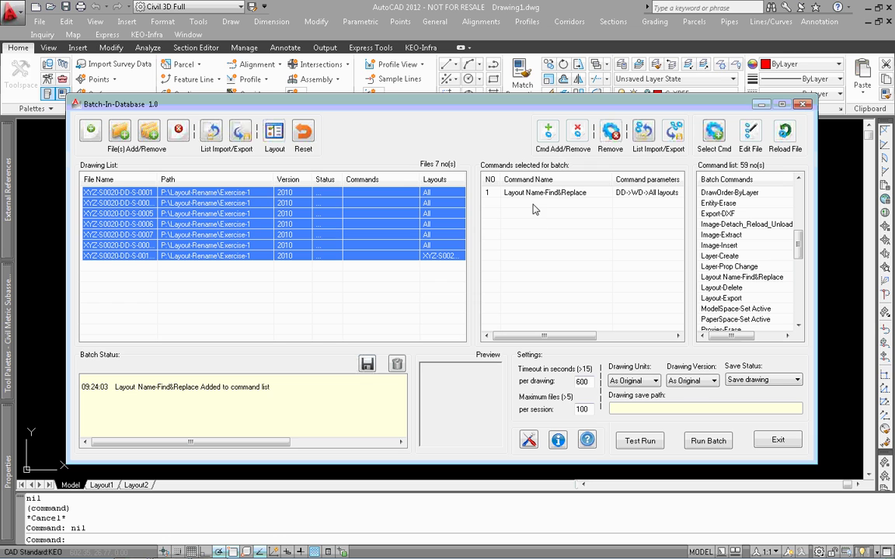
{"action": "left_click", "coordinate": [442, 263]}
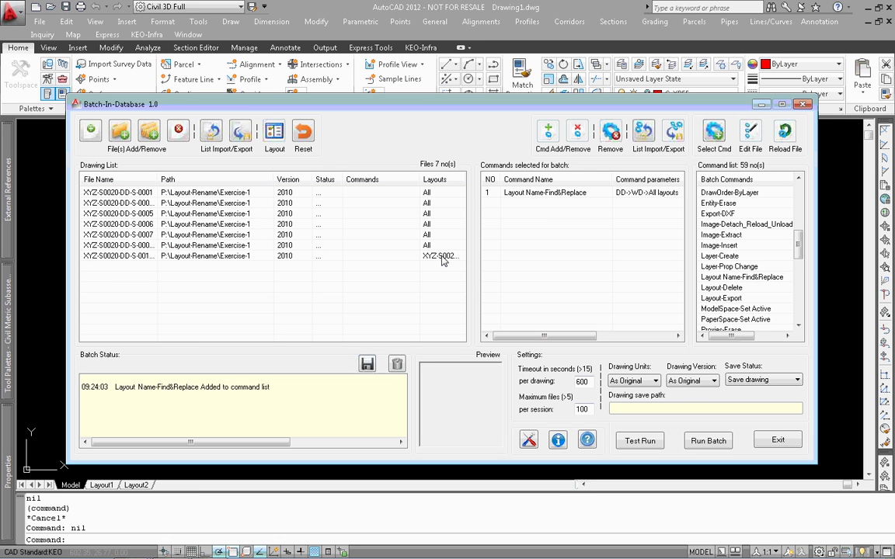
{"action": "left_click", "coordinate": [442, 259]}
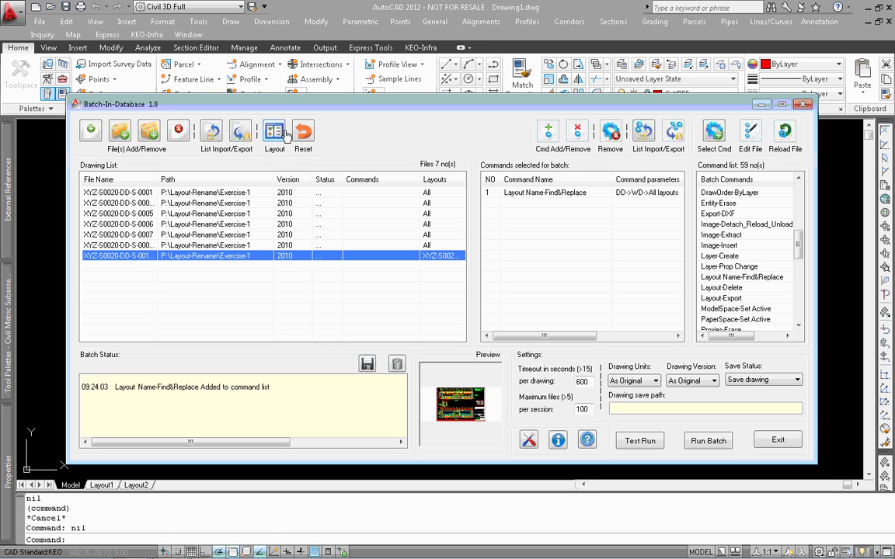
{"action": "right_click", "coordinate": [339, 254]}
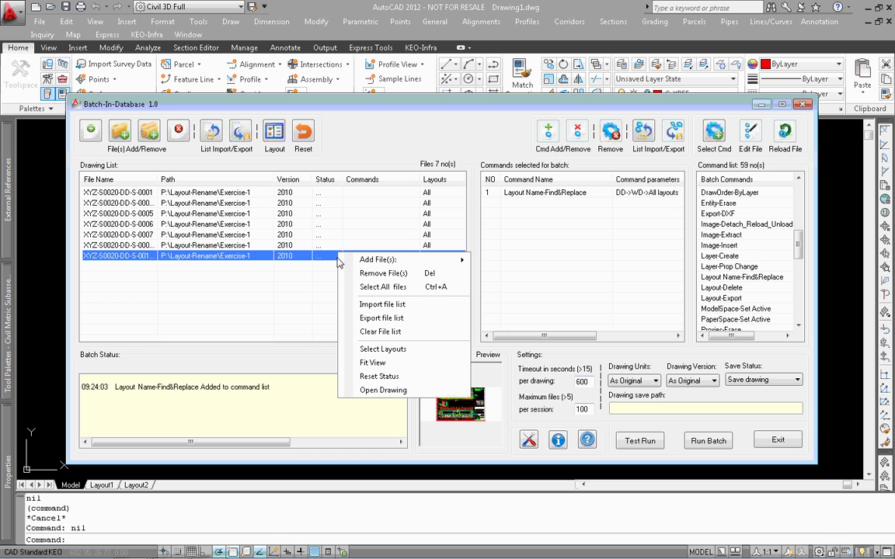
{"action": "left_click", "coordinate": [381, 349]}
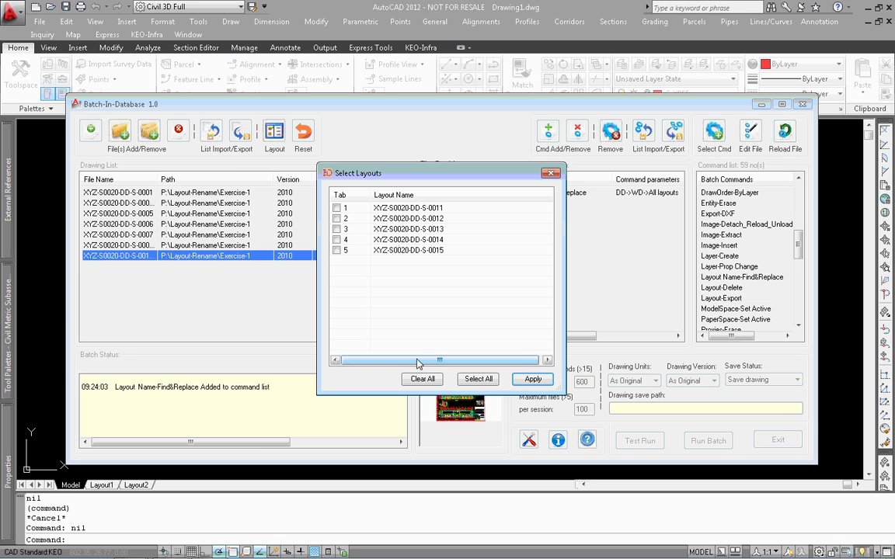
{"action": "left_click", "coordinate": [478, 379]}
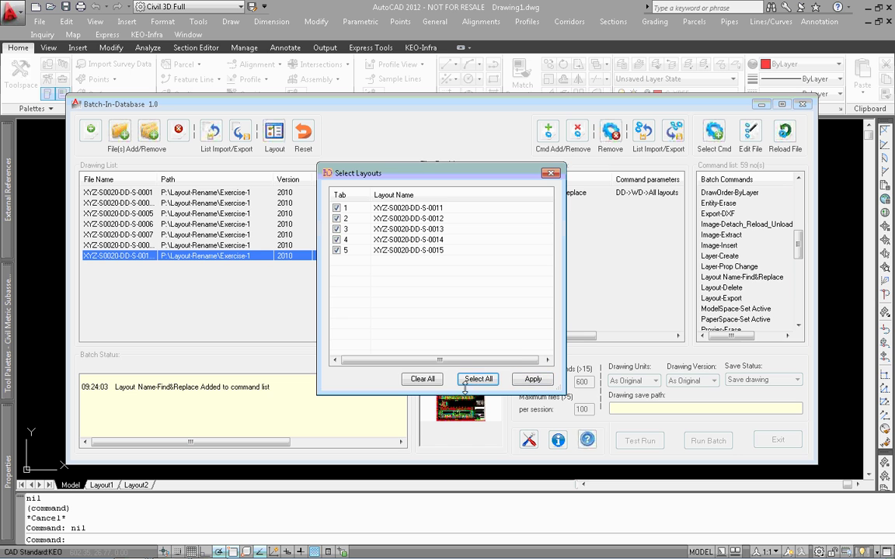
{"action": "left_click", "coordinate": [537, 382]}
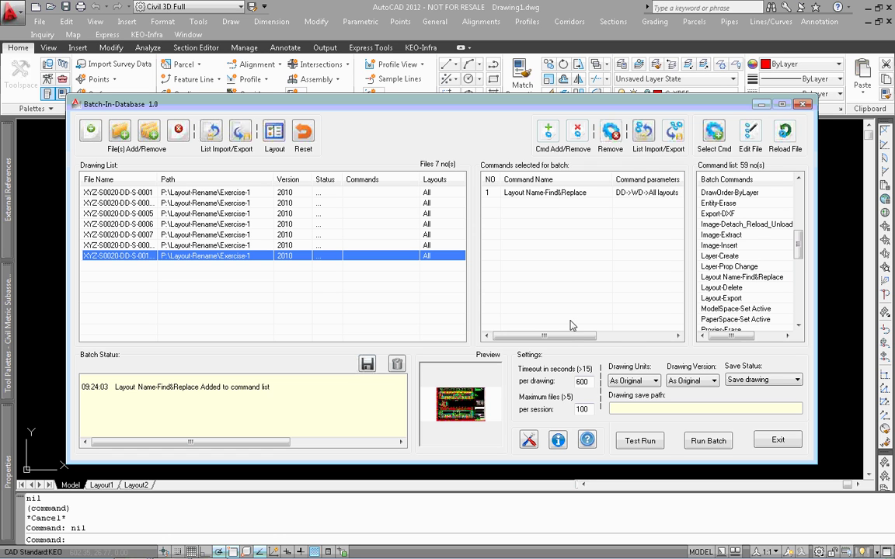
Set the save status to Save in different folder and browse to Layout-Rename\Exercise-1 on Local Disk (P:)
{"action": "left_click_drag", "start_coordinate": [570, 336], "coordinate": [593, 336]}
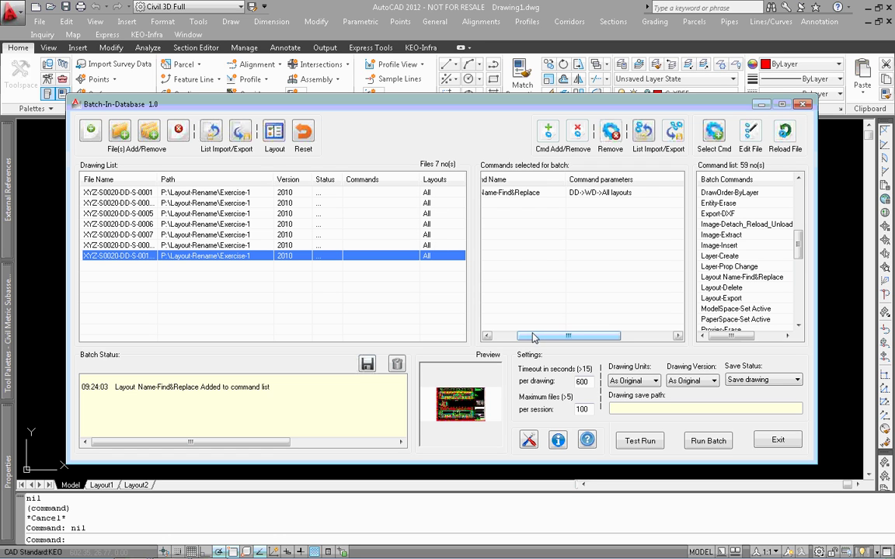
{"action": "left_click_drag", "start_coordinate": [524, 340], "coordinate": [499, 340]}
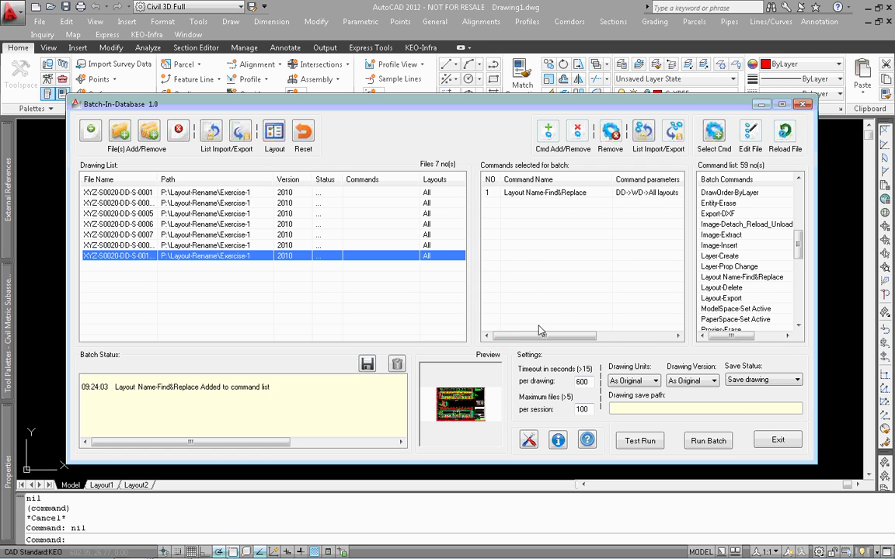
{"action": "left_click", "coordinate": [749, 384]}
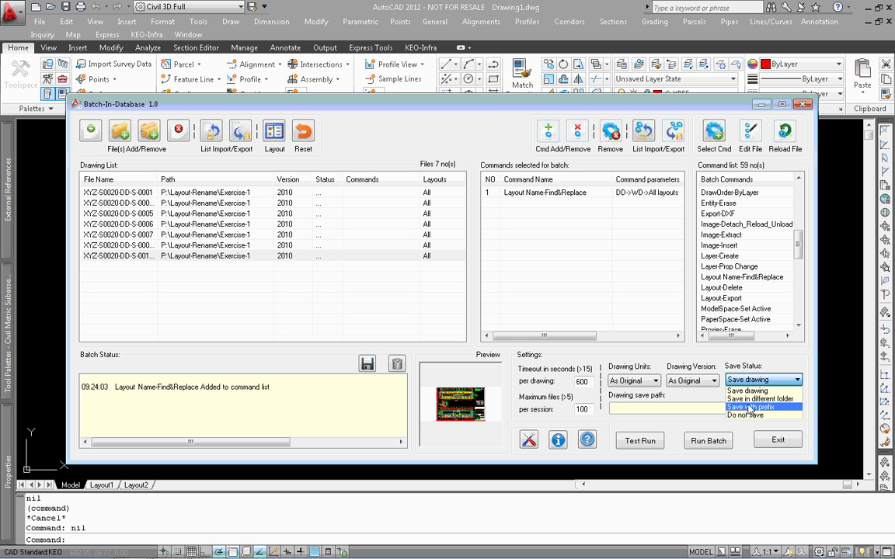
{"action": "left_click", "coordinate": [751, 399]}
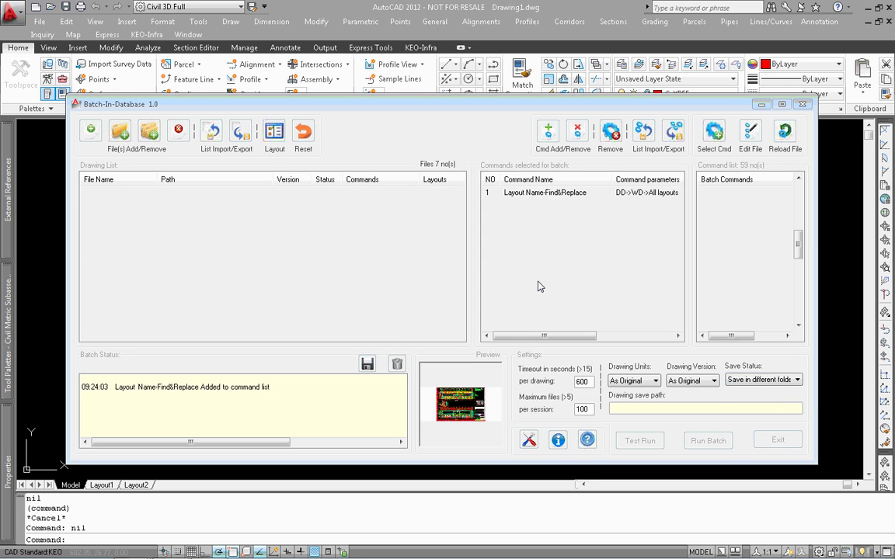
{"action": "mouse_move", "coordinate": [544, 268]}
{"action": "left_mouse_down"}
{"action": "mouse_move", "coordinate": [543, 281]}
{"action": "mouse_move", "coordinate": [536, 268]}
{"action": "left_mouse_up"}
{"action": "left_click", "coordinate": [378, 259]}
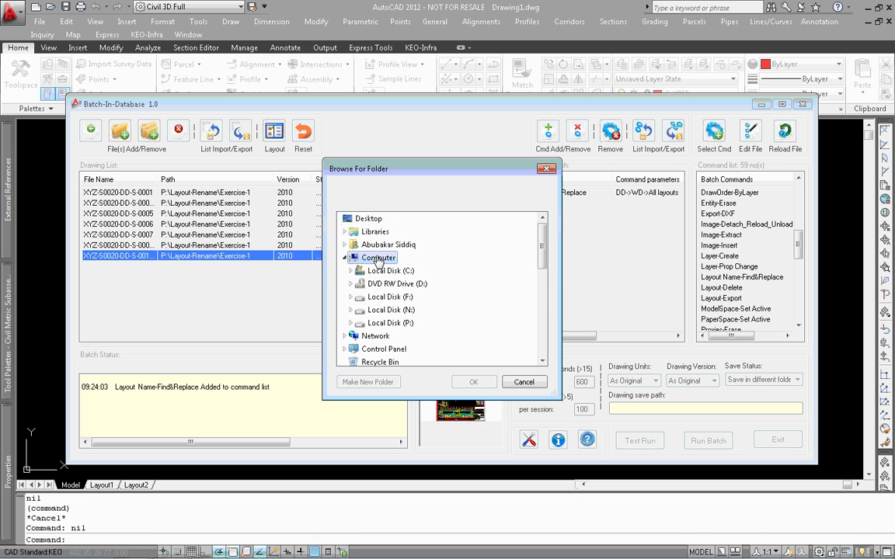
{"action": "left_click", "coordinate": [407, 324]}
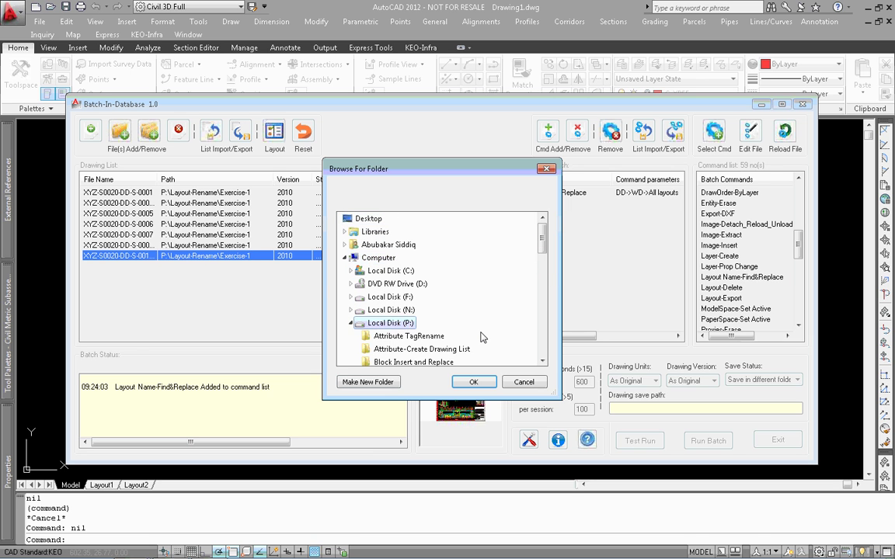
{"action": "scroll", "coordinate": [411, 328], "scroll_direction": "down", "scroll_amount": 3}
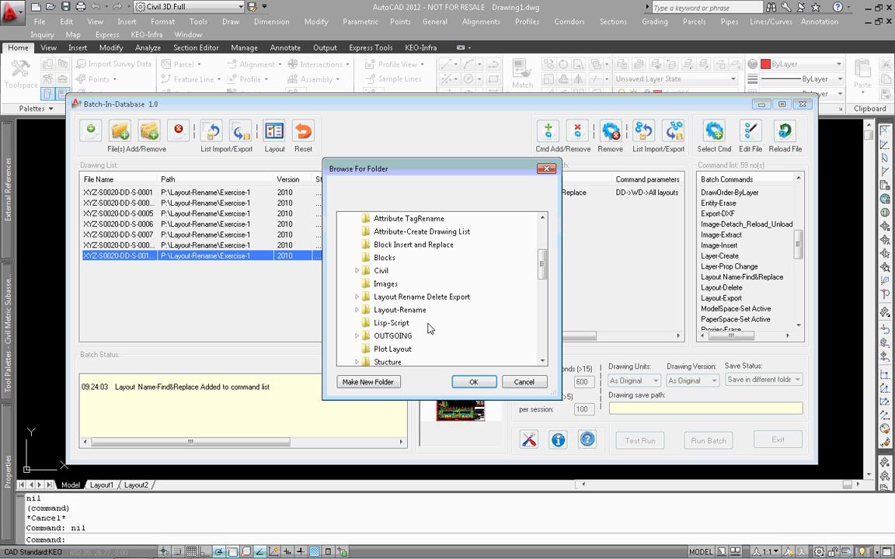
{"action": "left_click", "coordinate": [393, 310]}
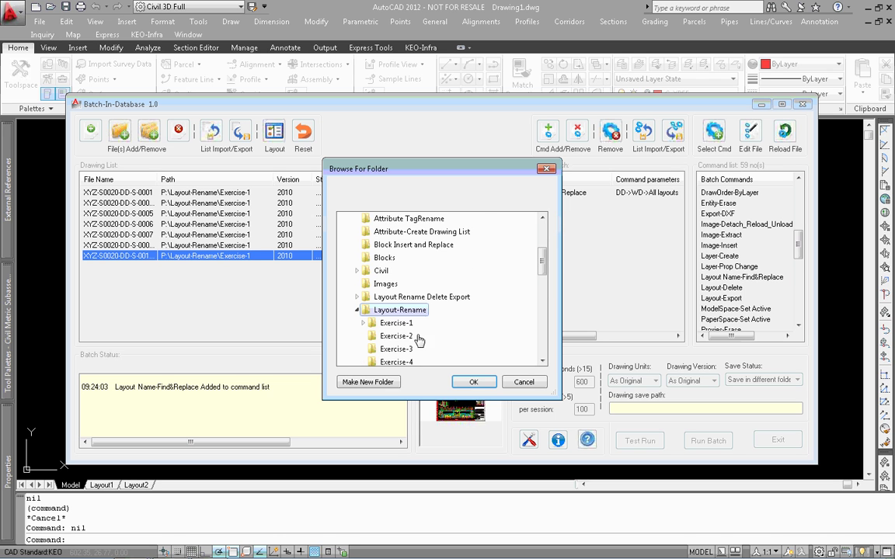
{"action": "left_click", "coordinate": [405, 326]}
{"action": "scroll", "coordinate": [431, 328], "scroll_direction": "down", "scroll_amount": 2}
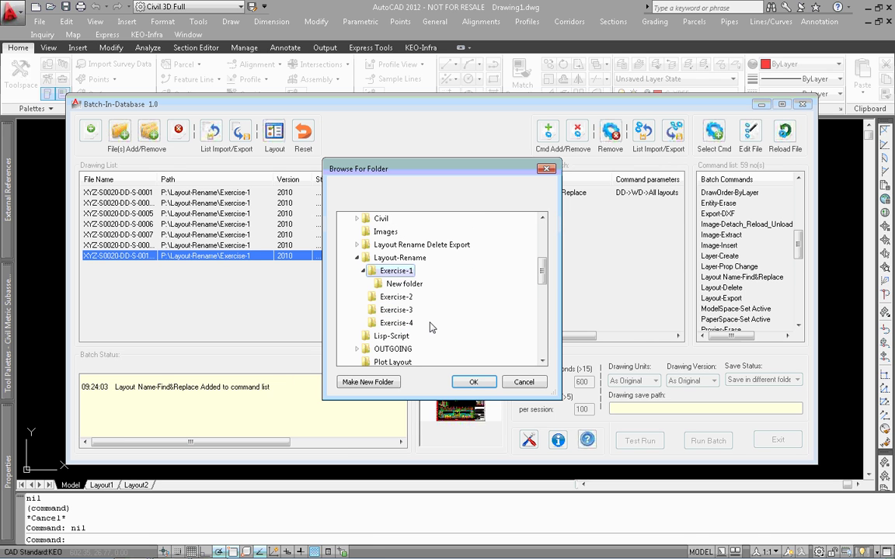
Create a folder named "Renamed layouts" inside Exercise-1 and use it as the drawing save path
{"action": "left_click", "coordinate": [372, 382]}
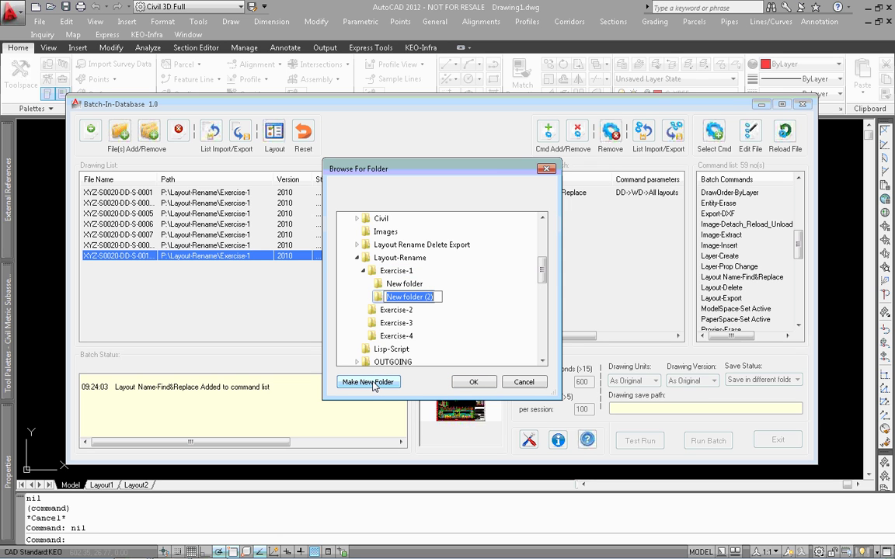
{"action": "type", "text": "re"}
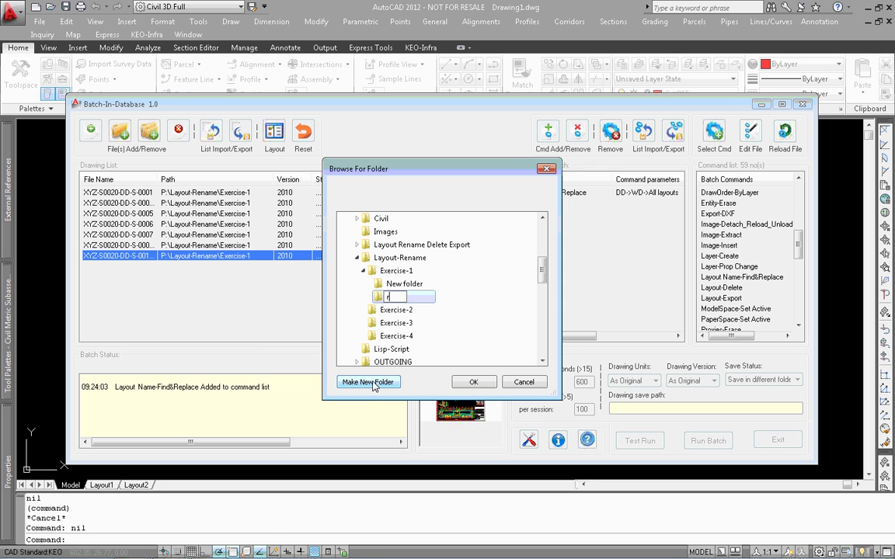
{"action": "key", "text": "BackSpace"}
{"action": "key", "text": "BackSpace"}
{"action": "type", "text": "Renamed lay"}
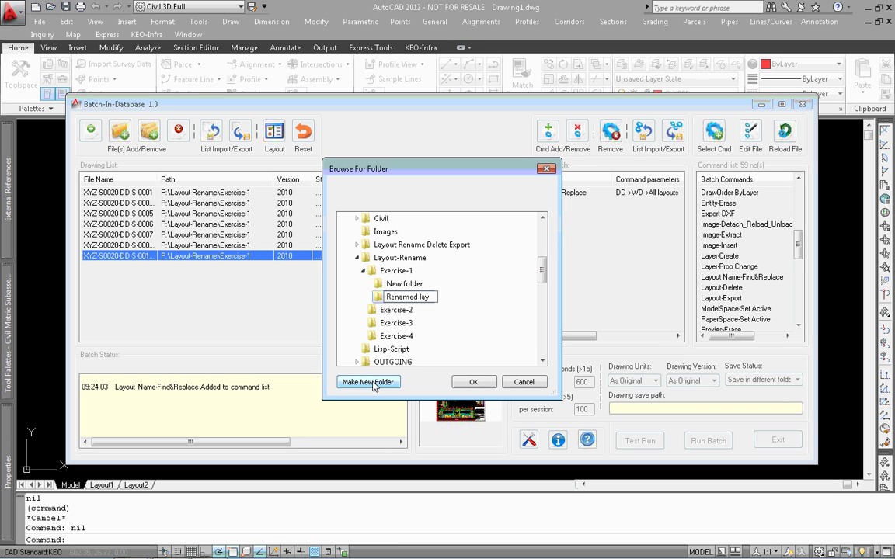
{"action": "type", "text": "outs"}
{"action": "key", "text": "Return"}
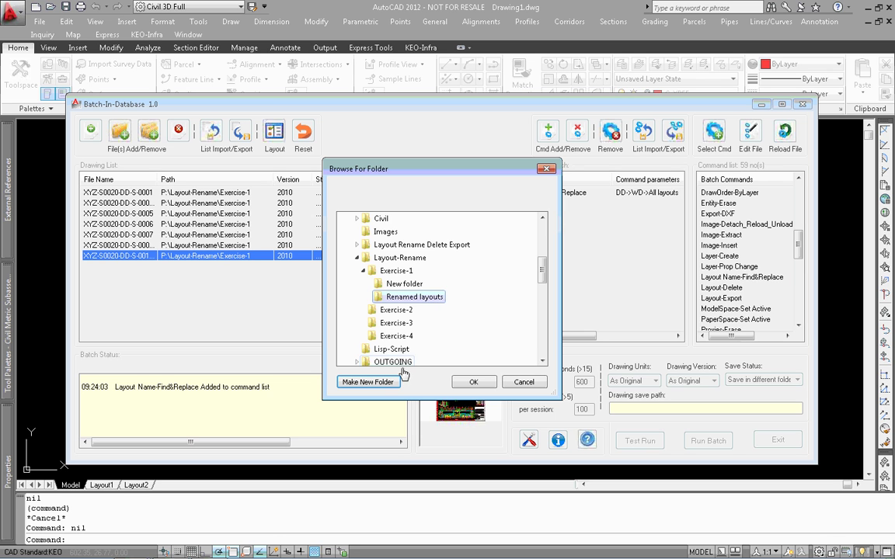
{"action": "left_click", "coordinate": [475, 381]}
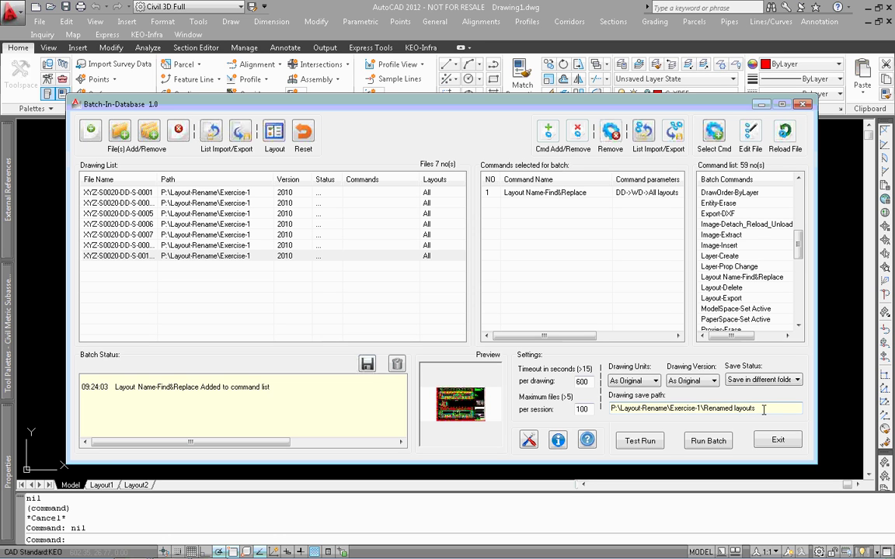
Review the drawing version and drawing units choices, leaving both set to As Original
{"action": "left_click", "coordinate": [702, 382]}
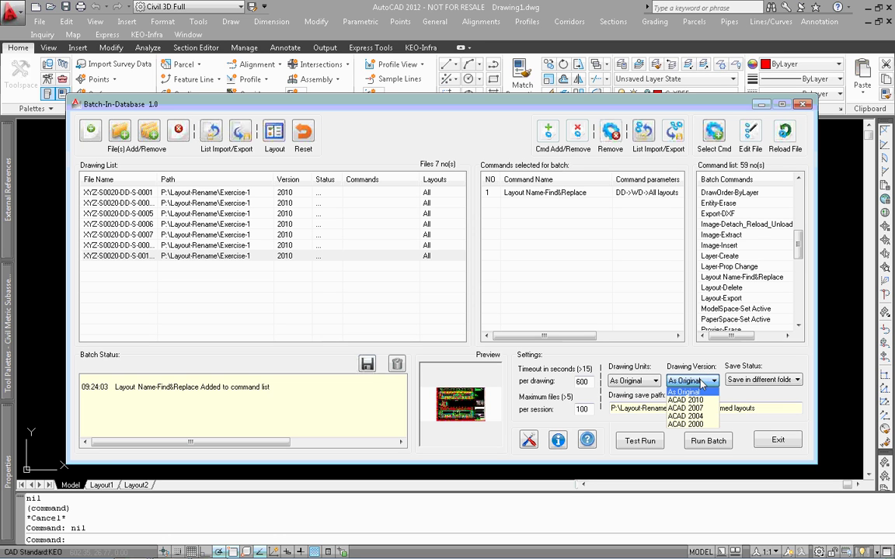
{"action": "left_click", "coordinate": [702, 382]}
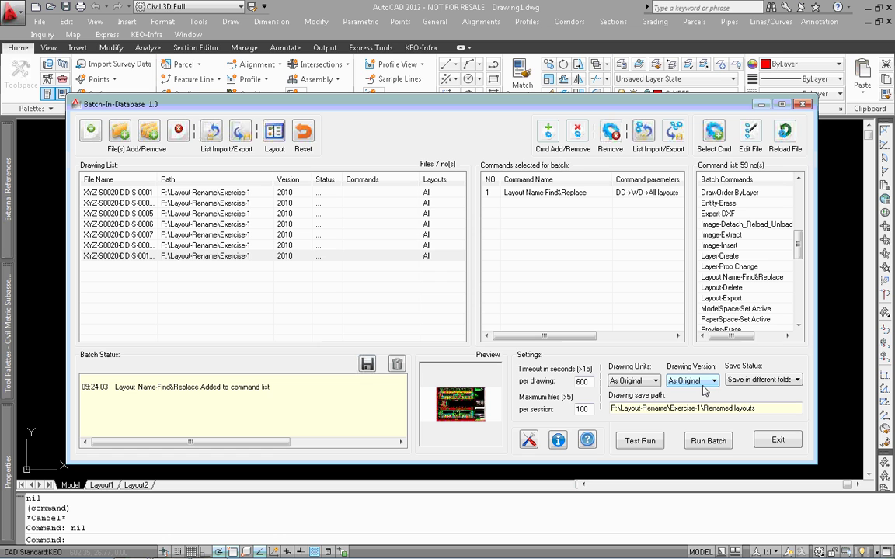
{"action": "left_click", "coordinate": [644, 381]}
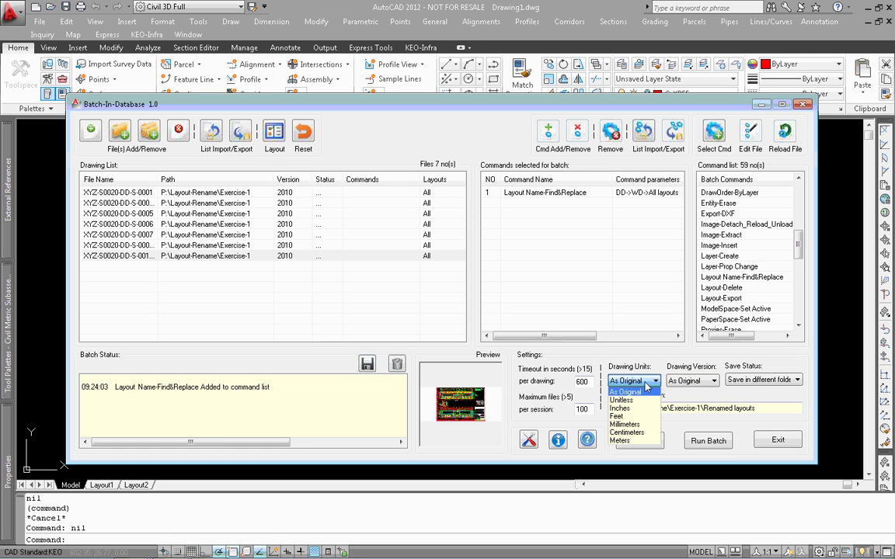
{"action": "left_click", "coordinate": [638, 392]}
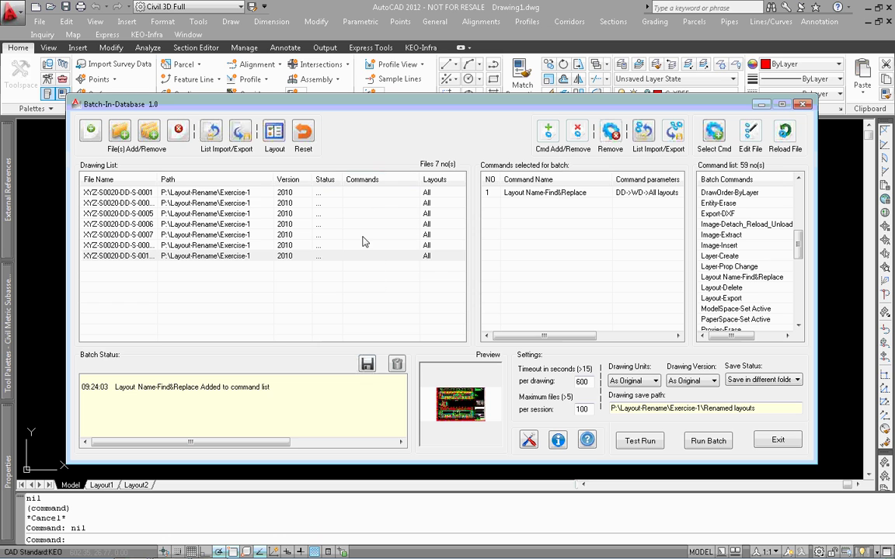
Assign the Layout Name-Find&Replace command to all listed drawings and start the batch run
{"action": "left_click", "coordinate": [292, 197], "text": "shift"}
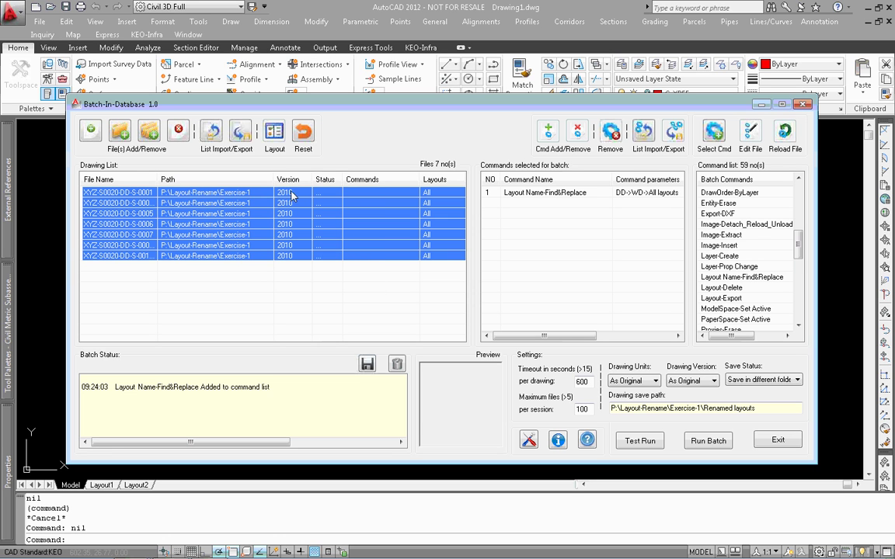
{"action": "double_click", "coordinate": [550, 198]}
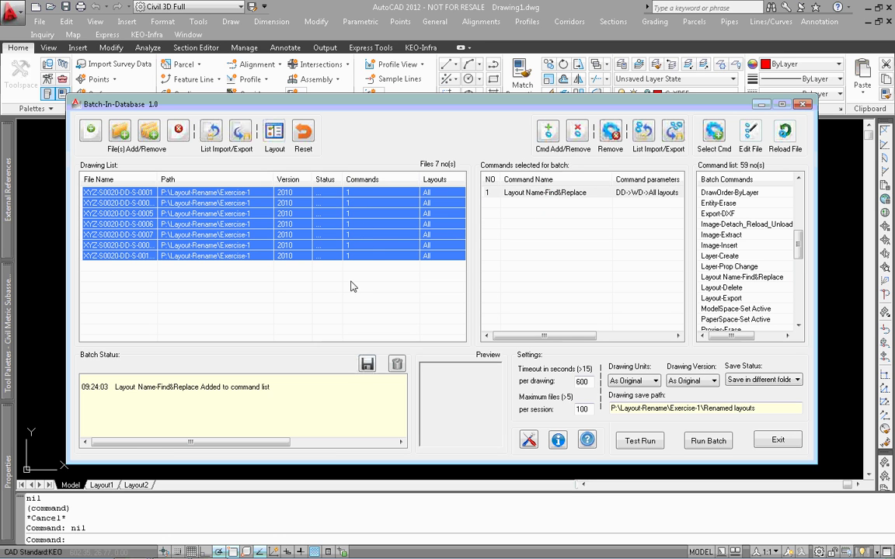
{"action": "left_click", "coordinate": [717, 445]}
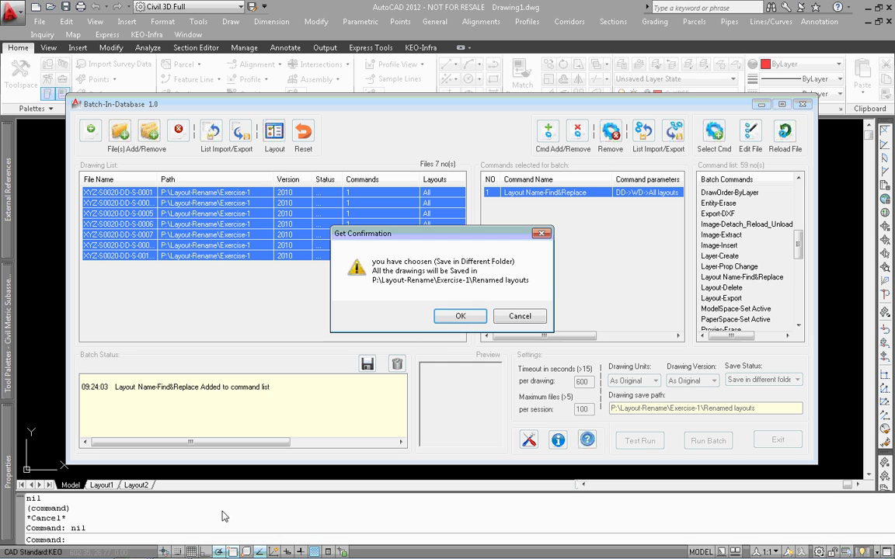
Check the contents of the Renamed layouts folder, then confirm saving the drawings there so the batch run proceeds
{"action": "left_click", "coordinate": [167, 548]}
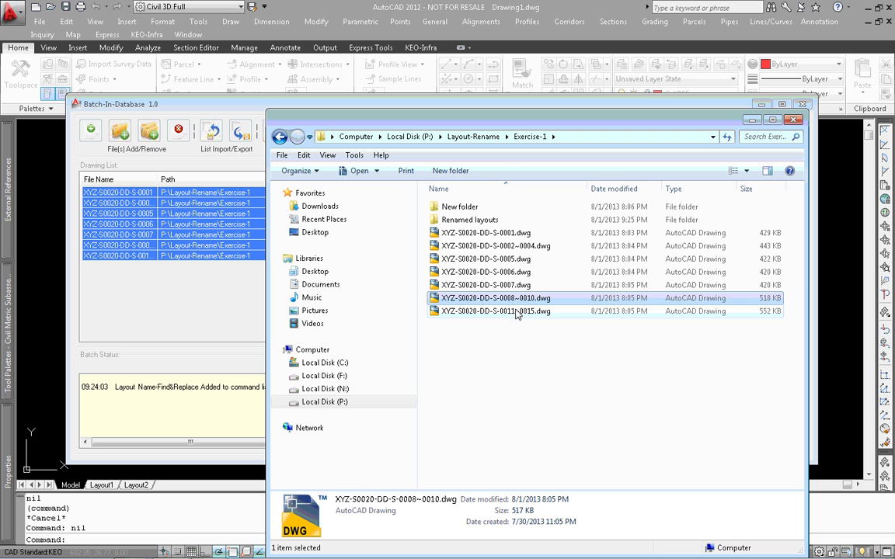
{"action": "double_click", "coordinate": [476, 220]}
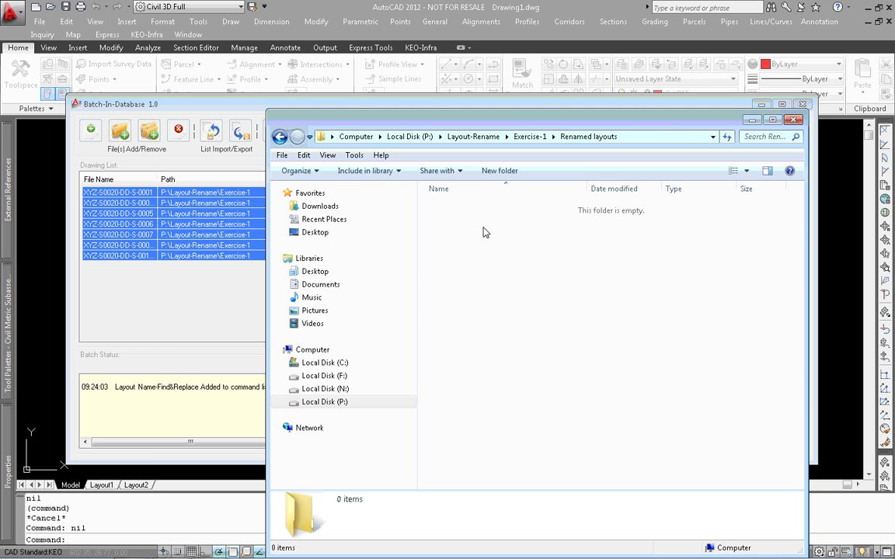
{"action": "left_click", "coordinate": [197, 306]}
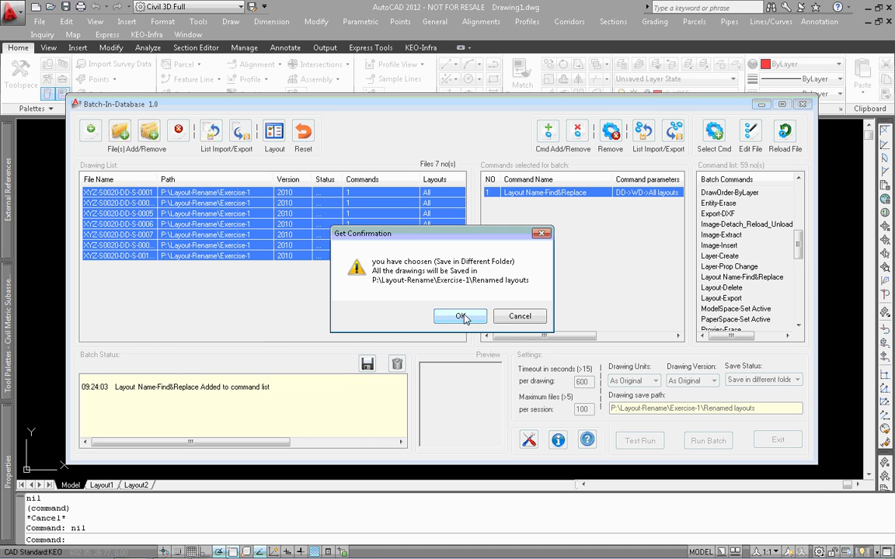
{"action": "left_click", "coordinate": [461, 314]}
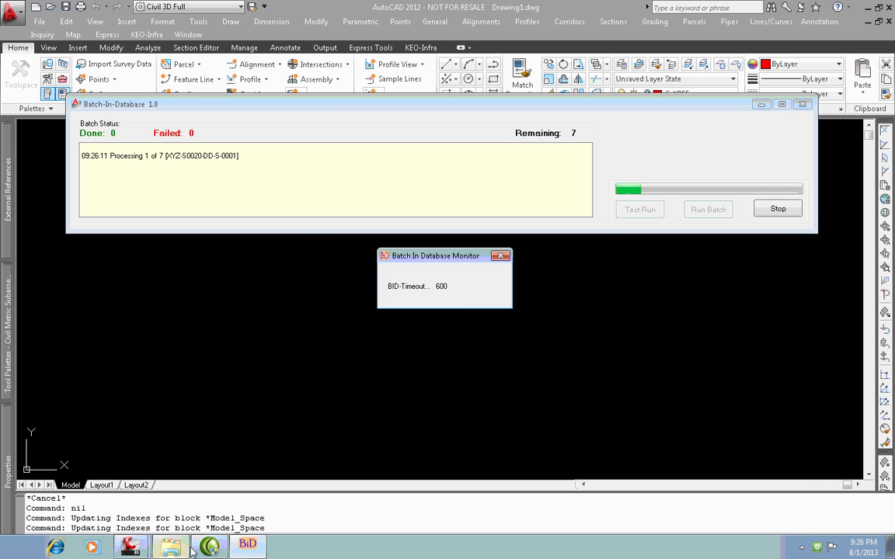
Monitor the drawings being saved into the Renamed layouts folder alongside the batch status, and return to Batch-In-Database
{"action": "left_click", "coordinate": [170, 547]}
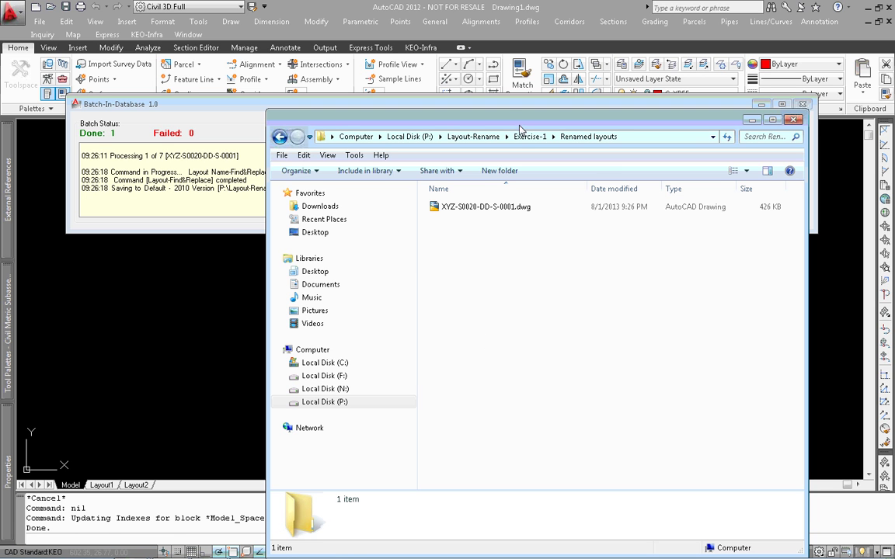
{"action": "left_click_drag", "start_coordinate": [518, 120], "coordinate": [547, 241]}
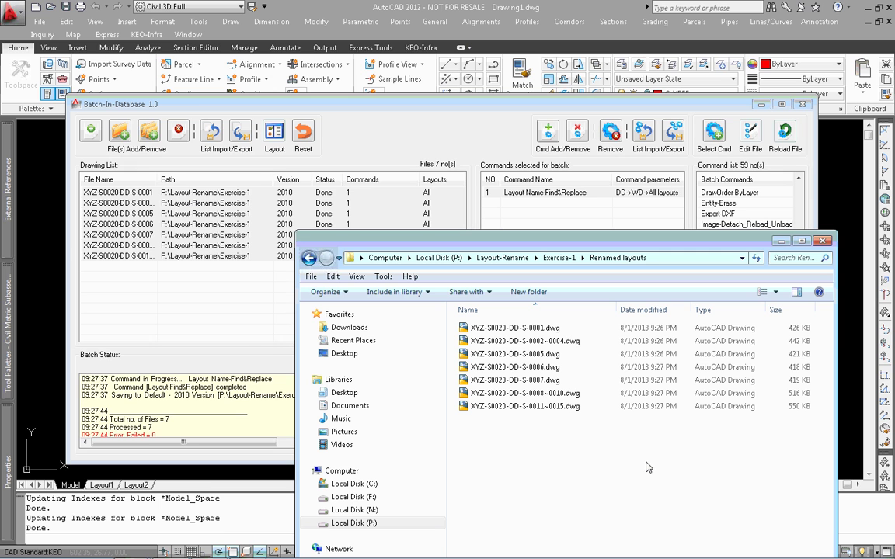
{"action": "left_click", "coordinate": [255, 342]}
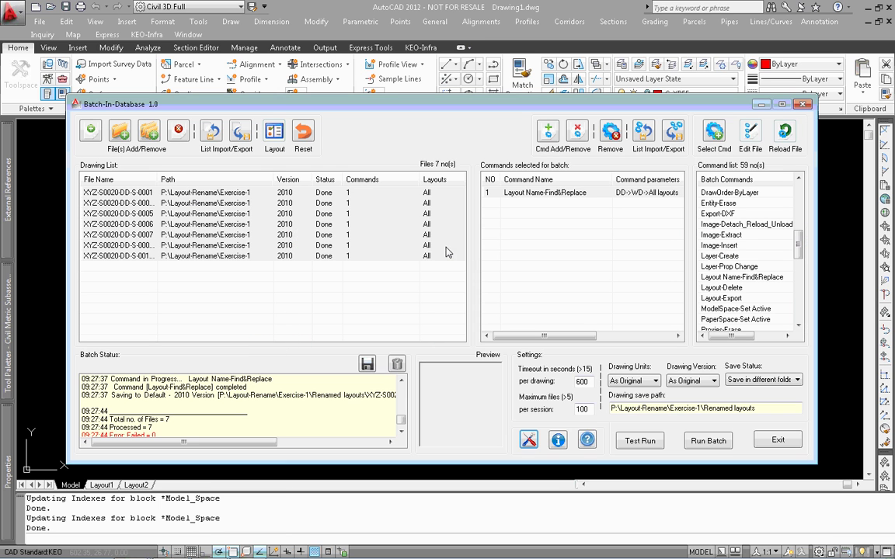
Open XYZ-S0020-DD-S-0008~0010.dwg from the Renamed layouts folder in AutoCAD
{"action": "left_click", "coordinate": [761, 106]}
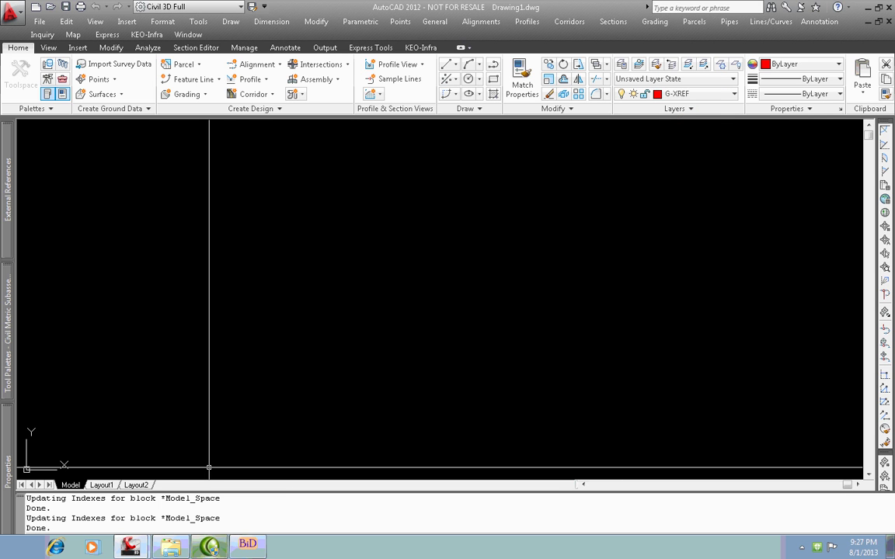
{"action": "left_click", "coordinate": [171, 547]}
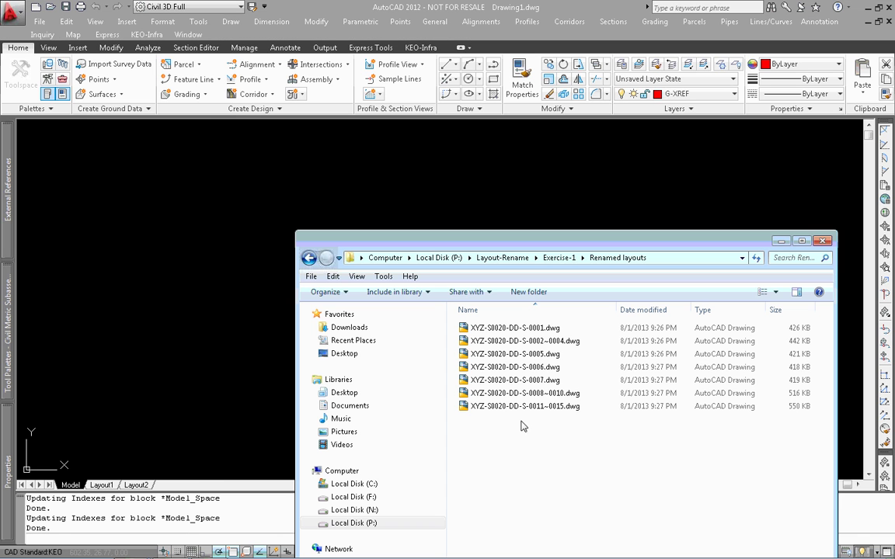
{"action": "double_click", "coordinate": [511, 395]}
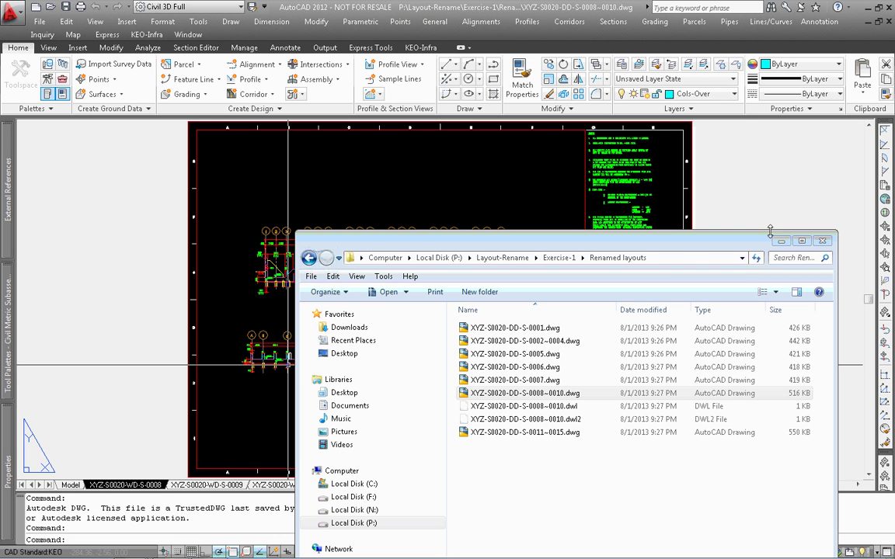
{"action": "left_click", "coordinate": [257, 328]}
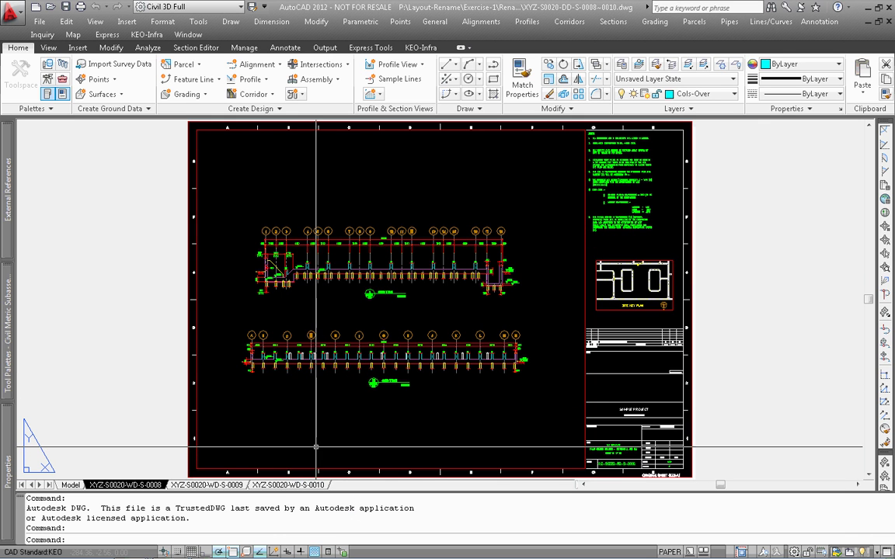
Examine the layout names and title block file numbers on the XYZ-S0020-WD-S-0008 and XYZ-S0020-WD-S-0010 layouts
{"action": "scroll", "coordinate": [283, 476], "scroll_direction": "up", "scroll_amount": 4}
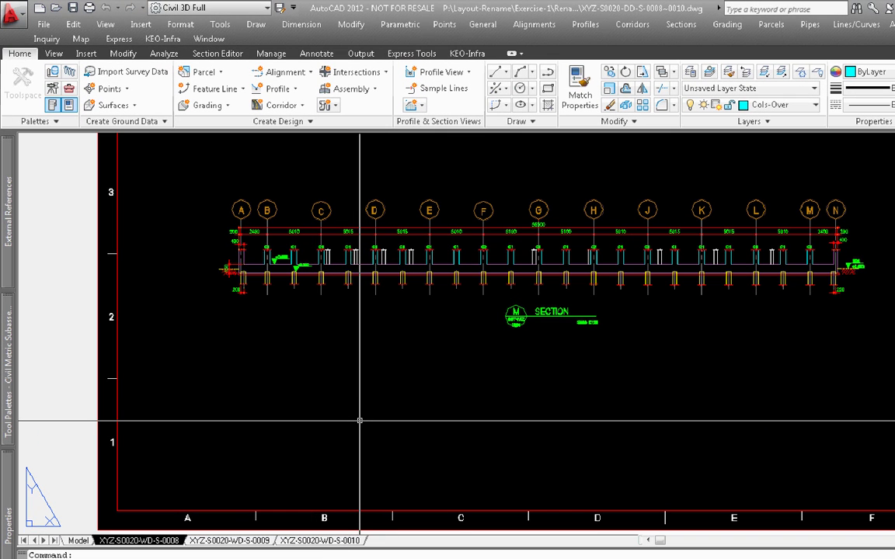
{"action": "scroll", "coordinate": [364, 408], "scroll_direction": "down", "scroll_amount": 6}
{"action": "scroll", "coordinate": [463, 411], "scroll_direction": "up", "scroll_amount": 8}
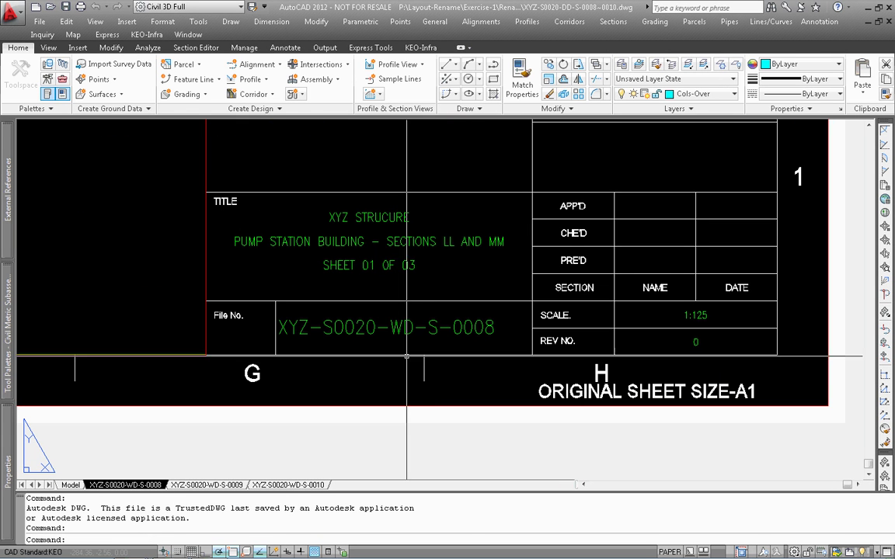
{"action": "left_click", "coordinate": [293, 484]}
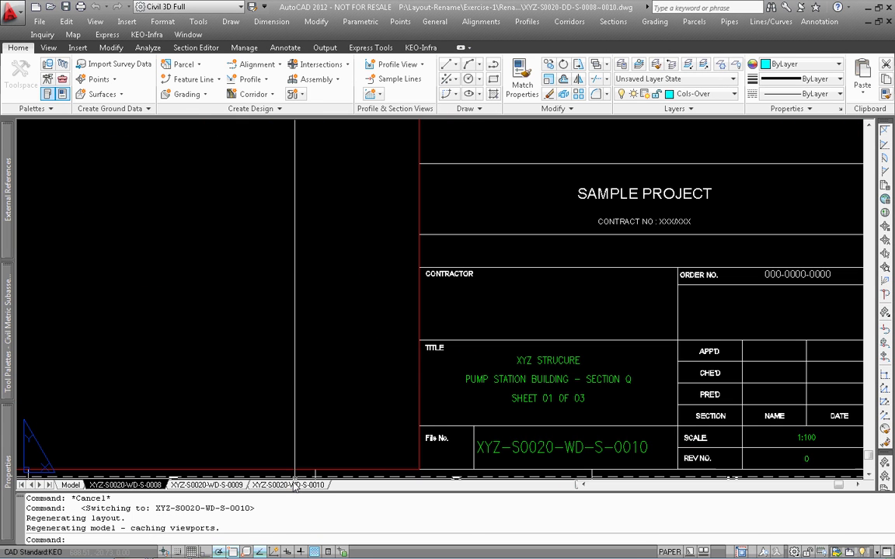
{"action": "scroll", "coordinate": [584, 472], "scroll_direction": "up", "scroll_amount": 4}
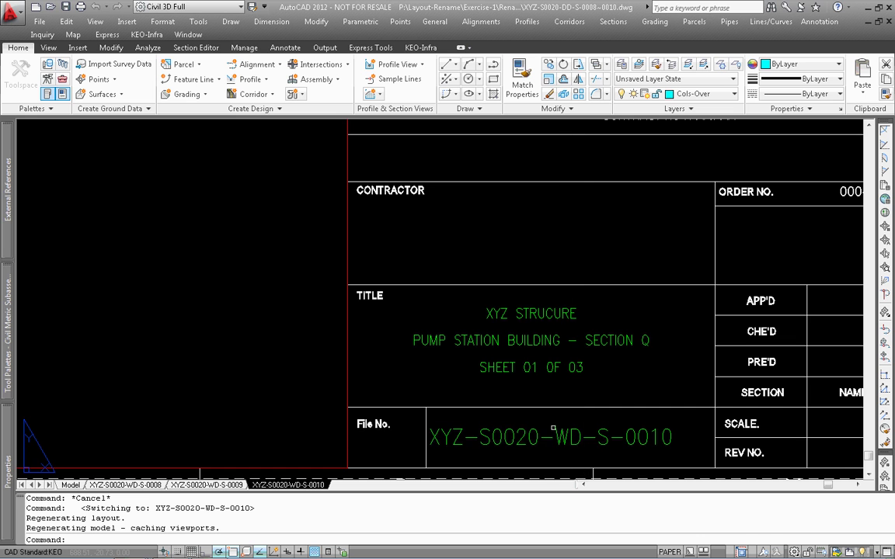
{"action": "scroll", "coordinate": [410, 350], "scroll_direction": "down", "scroll_amount": 5}
{"action": "scroll", "coordinate": [410, 351], "scroll_direction": "down", "scroll_amount": 3}
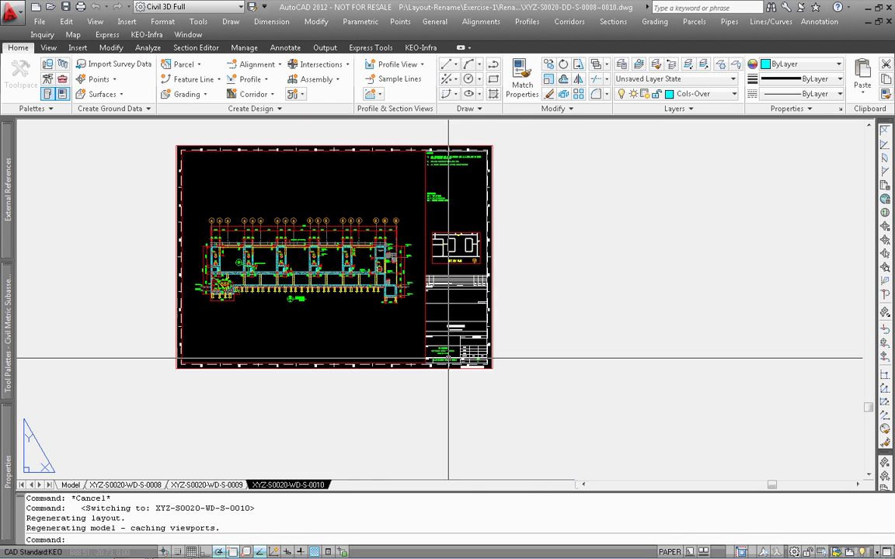
{"action": "scroll", "coordinate": [382, 347], "scroll_direction": "up", "scroll_amount": 2}
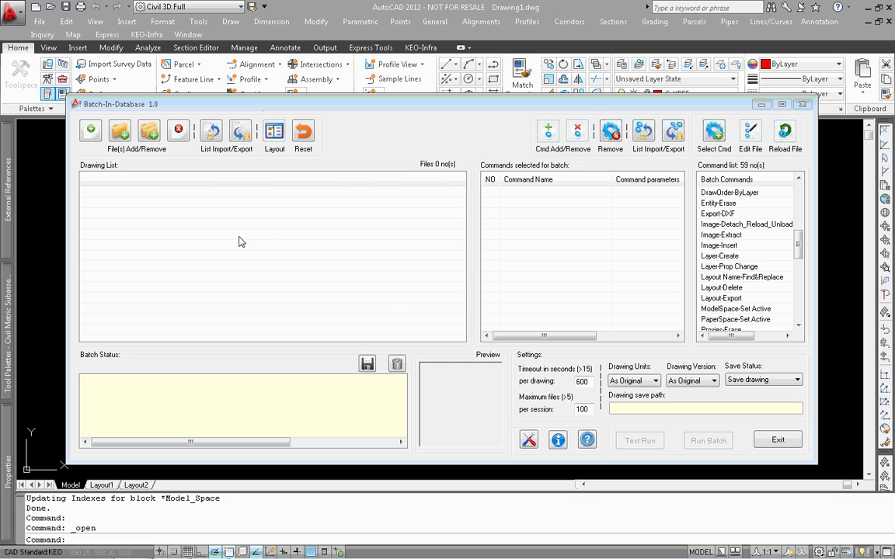
Add all three ABC-DD drawings from the Exercise-2 folder to the drawing list and widen the File Name column
{"action": "left_click", "coordinate": [91, 132]}
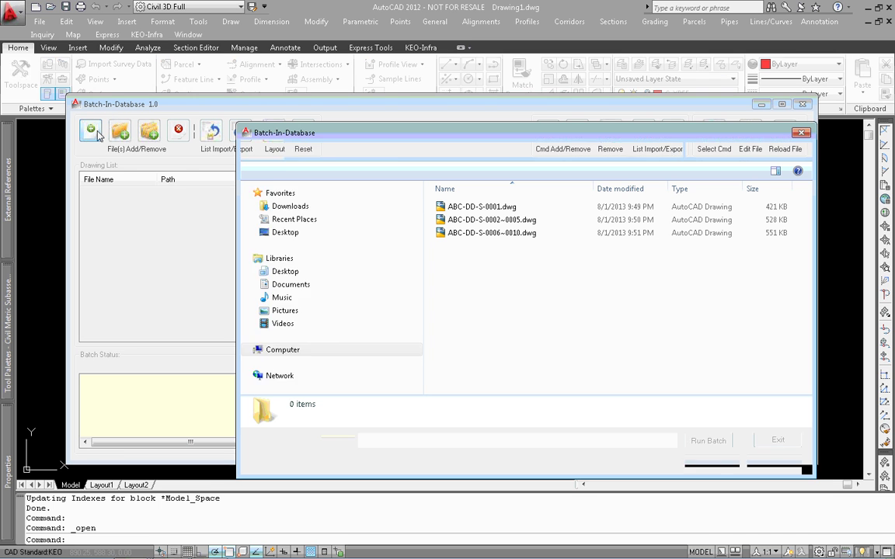
{"action": "key", "text": "ctrl+a"}
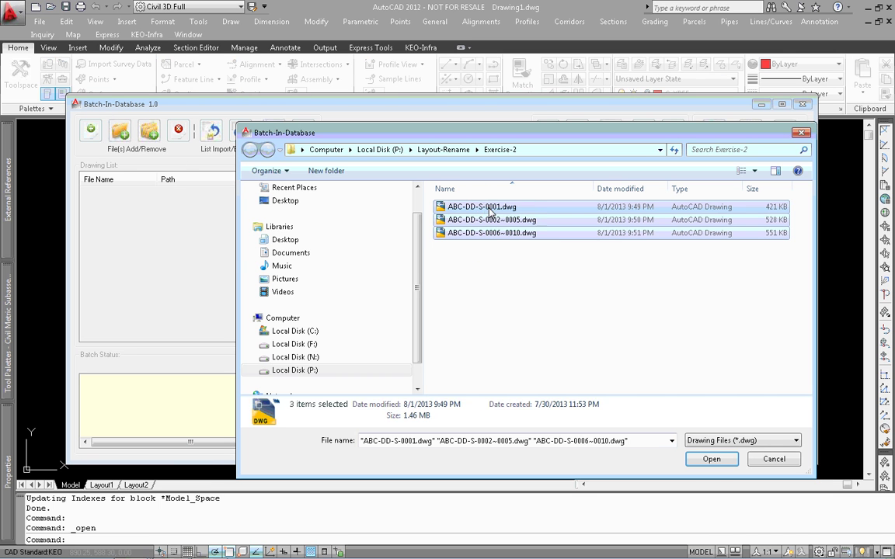
{"action": "left_click", "coordinate": [697, 460]}
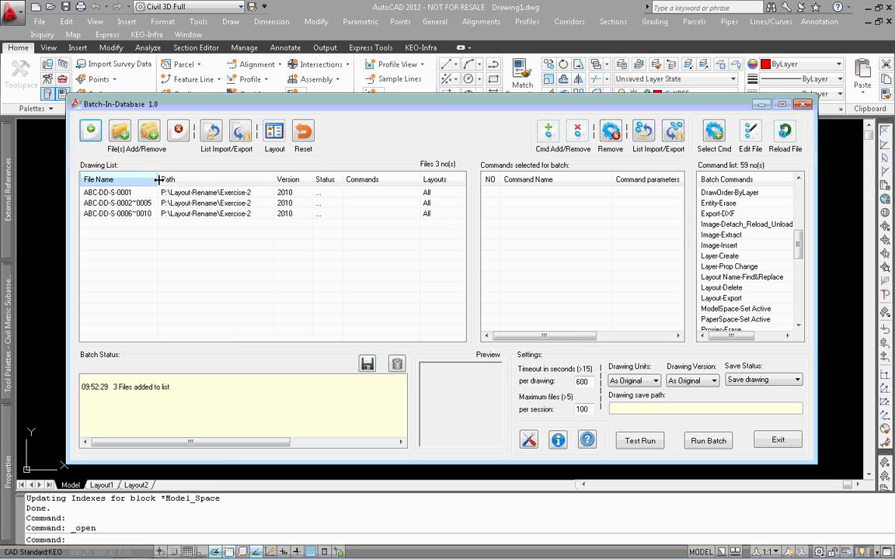
{"action": "left_click_drag", "start_coordinate": [158, 180], "coordinate": [191, 186]}
{"action": "left_click", "coordinate": [178, 245]}
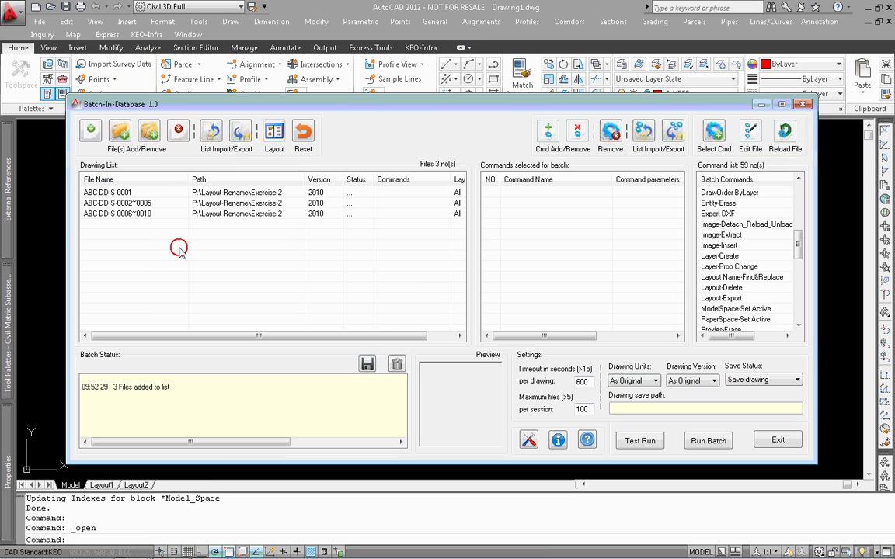
View the layout list of ABC-DD-S-0006~0010 without selecting any, then open that drawing in AutoCAD
{"action": "double_click", "coordinate": [131, 217]}
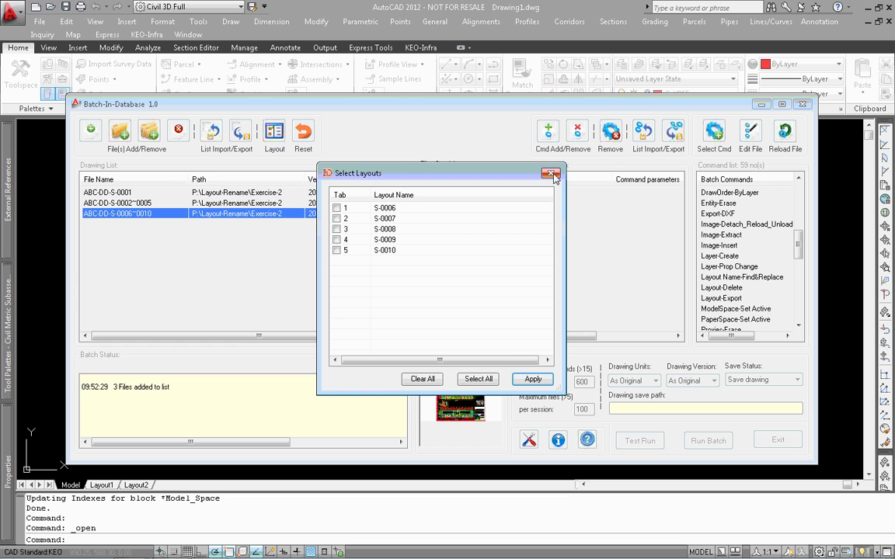
{"action": "left_click", "coordinate": [550, 174]}
{"action": "right_click", "coordinate": [167, 214]}
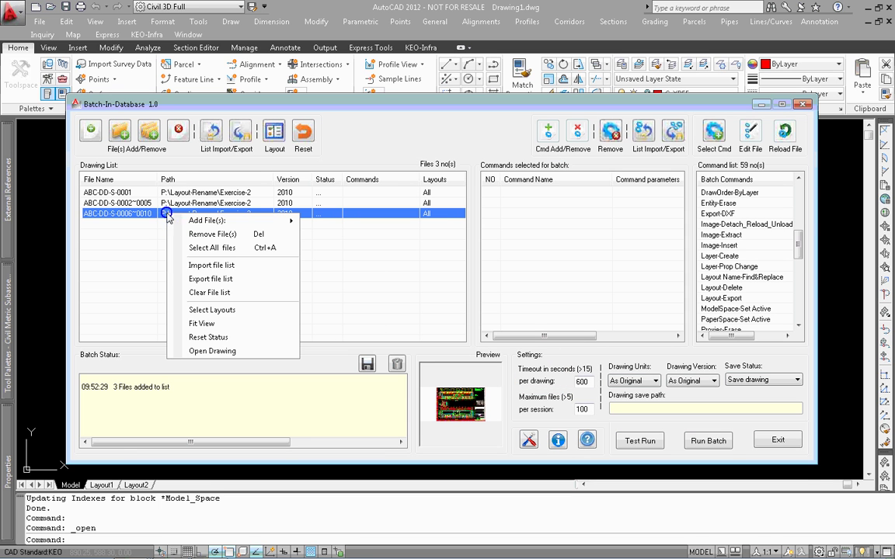
{"action": "left_click", "coordinate": [194, 351]}
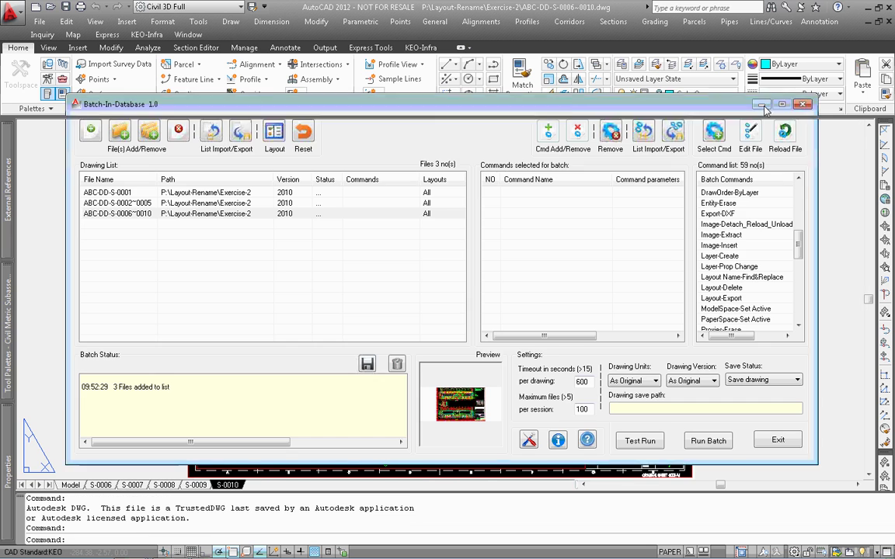
{"action": "left_click", "coordinate": [764, 107]}
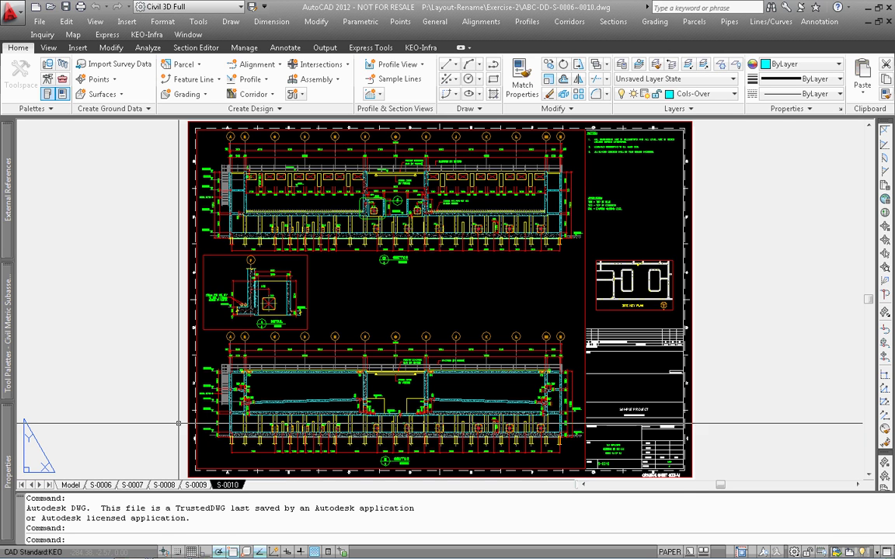
Inspect the title block file number on layout S-0009, close the drawing and return to Batch-In-Database
{"action": "left_click", "coordinate": [194, 487]}
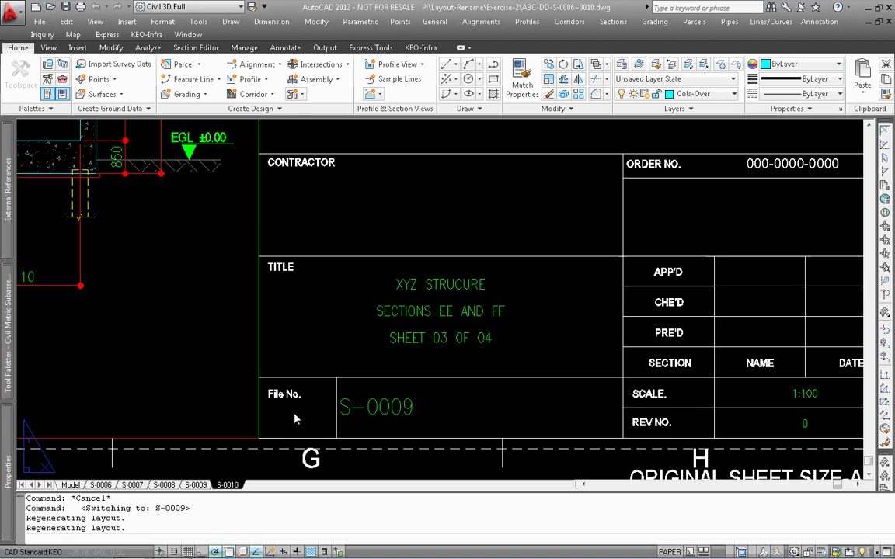
{"action": "scroll", "coordinate": [349, 342], "scroll_direction": "down", "scroll_amount": 6}
{"action": "middle_click", "coordinate": [400, 350]}
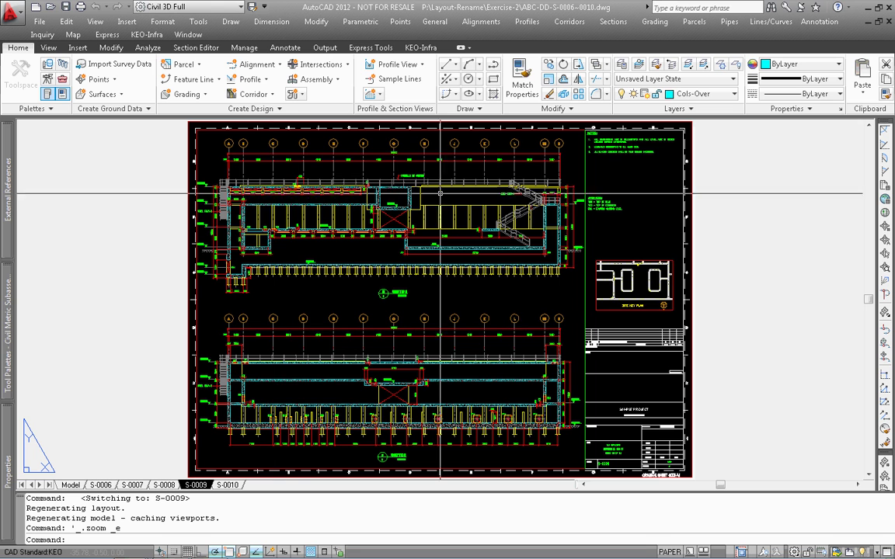
{"action": "left_click", "coordinate": [888, 21]}
{"action": "left_click", "coordinate": [483, 315]}
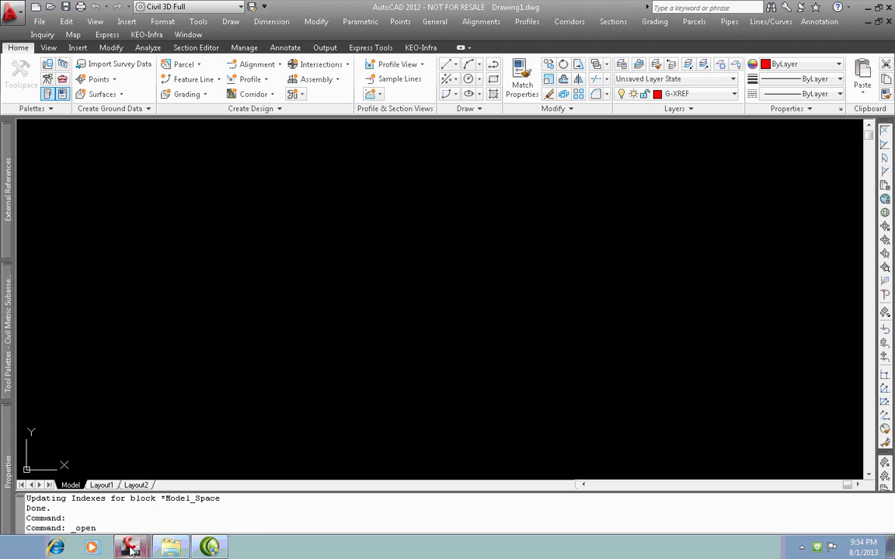
{"action": "left_click", "coordinate": [130, 548]}
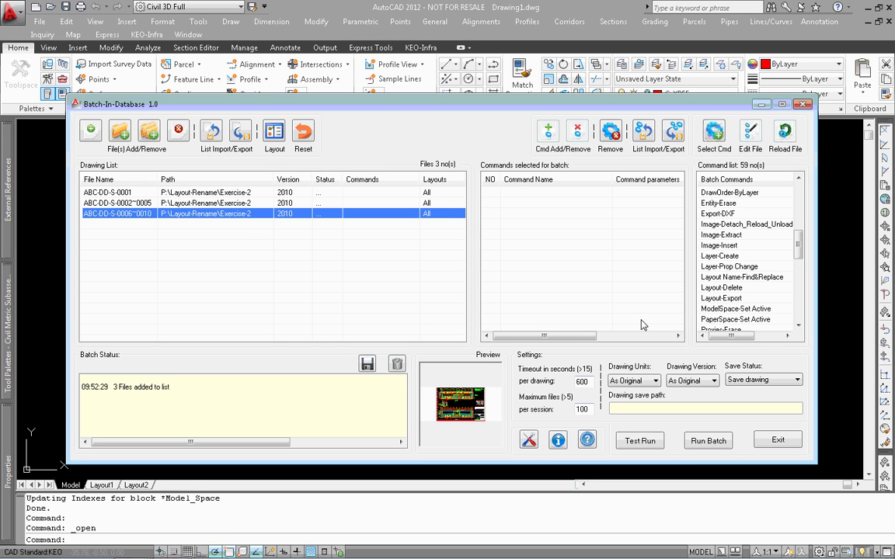
Start the Layout Name-Find&Replace command and set both the find and replace text to *
{"action": "double_click", "coordinate": [779, 278]}
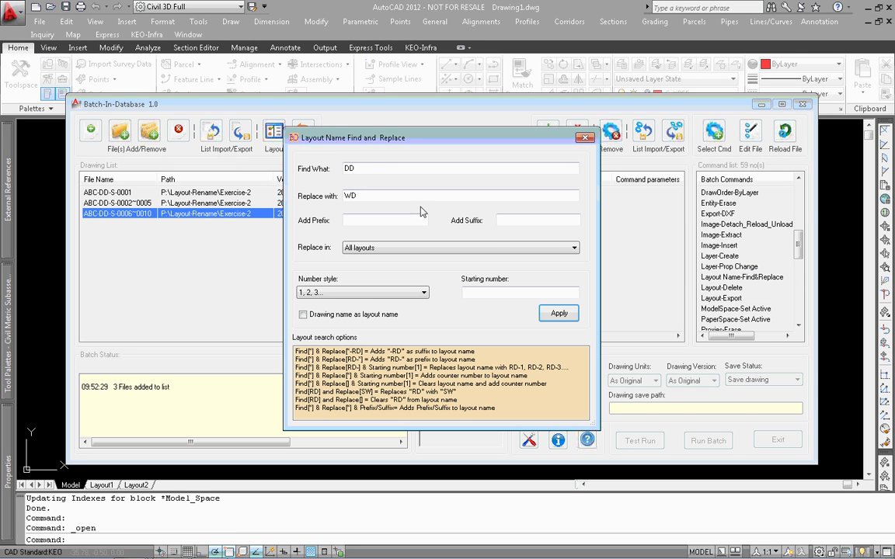
{"action": "left_click_drag", "start_coordinate": [369, 168], "coordinate": [329, 174]}
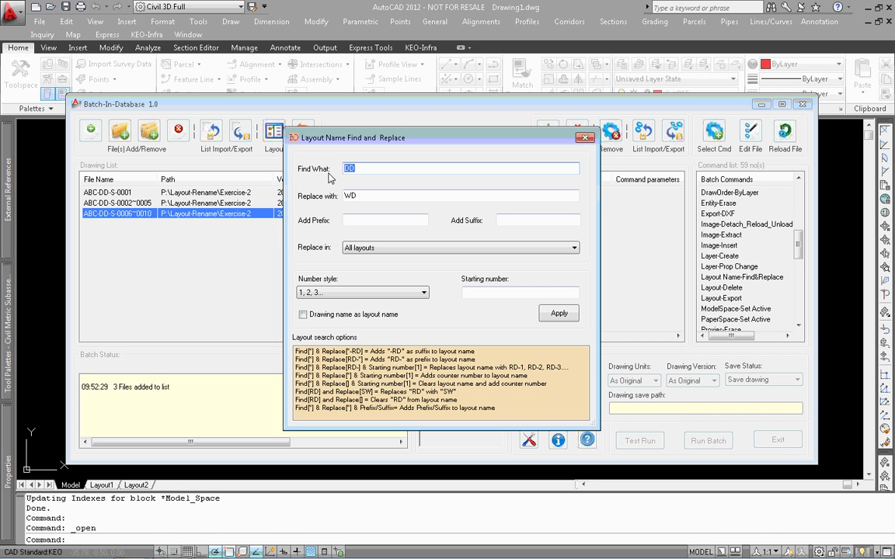
{"action": "type", "text": "*"}
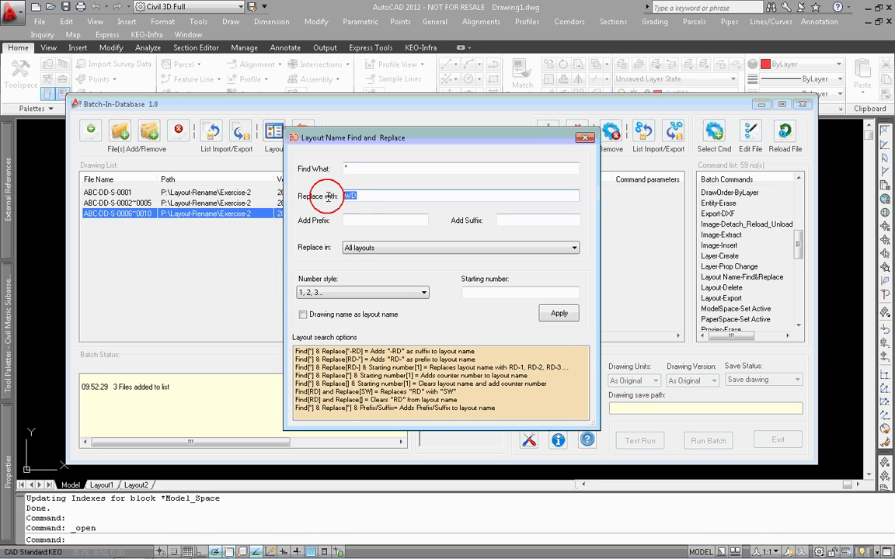
{"action": "key", "text": "Tab"}
{"action": "key", "text": "BackSpace"}
{"action": "type", "text": "1"}
{"action": "key", "text": "BackSpace"}
{"action": "type", "text": "*"}
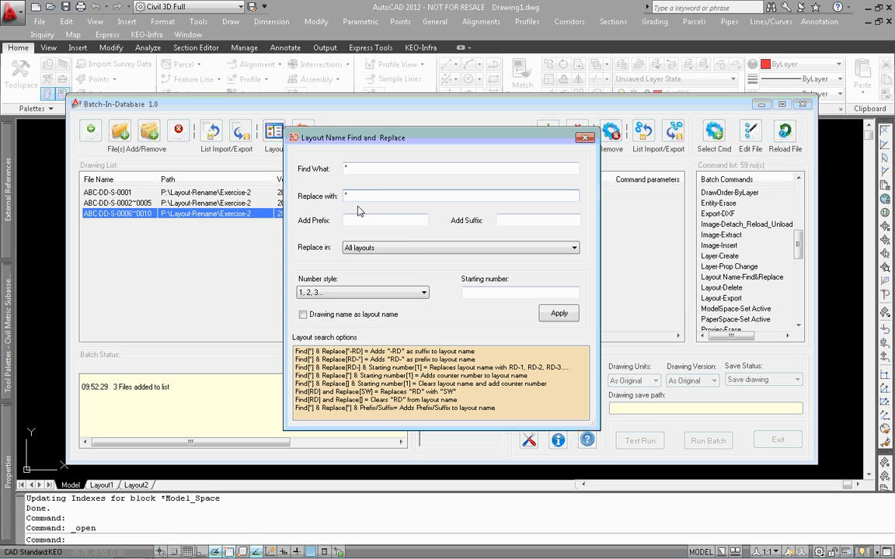
Set the layout name prefix to ABC-DD- and the suffix to -IFC for all layouts, and apply the command to the batch
{"action": "left_click", "coordinate": [358, 221]}
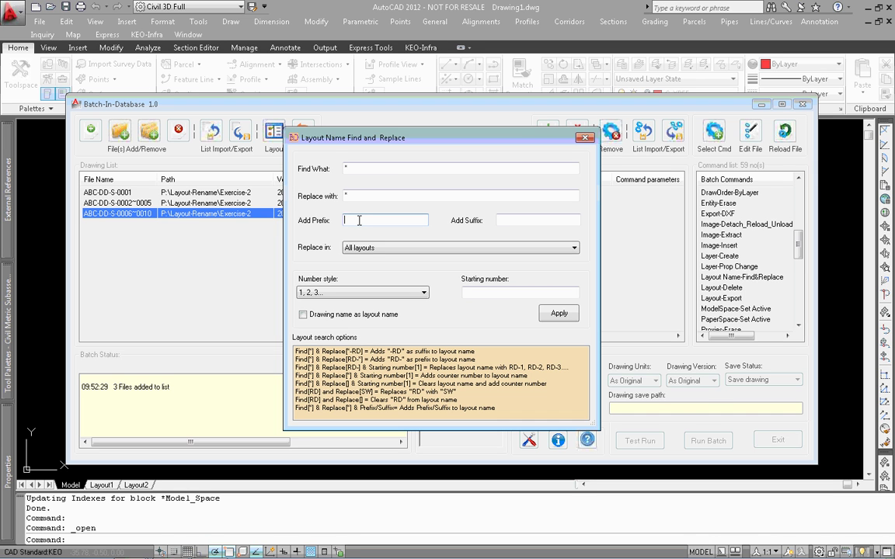
{"action": "type", "text": "ABC-"}
{"action": "type", "text": "DD-"}
{"action": "left_click", "coordinate": [517, 220]}
{"action": "type", "text": "-"}
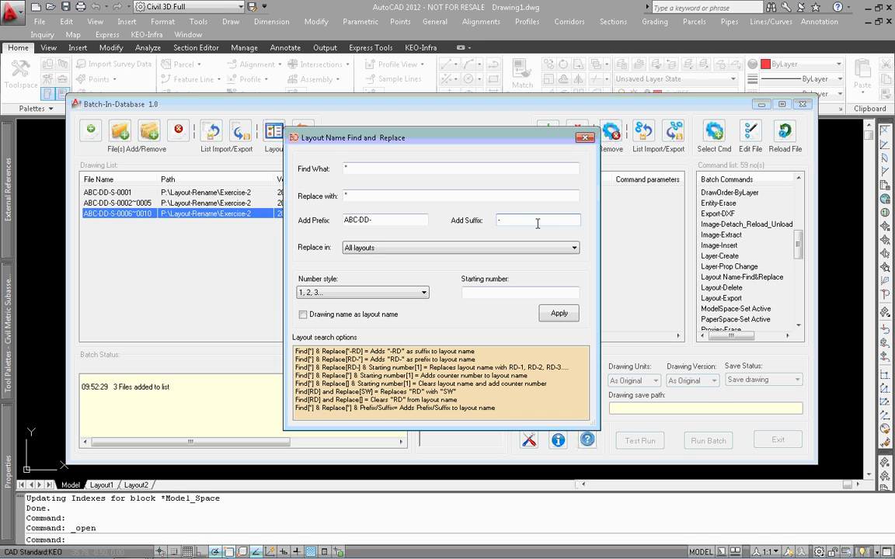
{"action": "type", "text": "IFC"}
{"action": "left_click", "coordinate": [558, 315]}
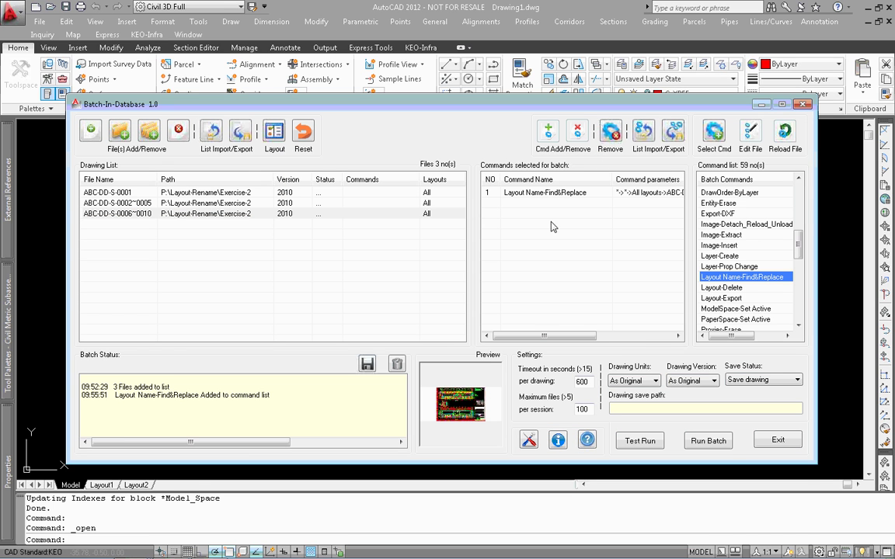
Assign the Layout Name-Find&Replace command to all three drawings and set the save status to Save with prefix
{"action": "left_click", "coordinate": [306, 231]}
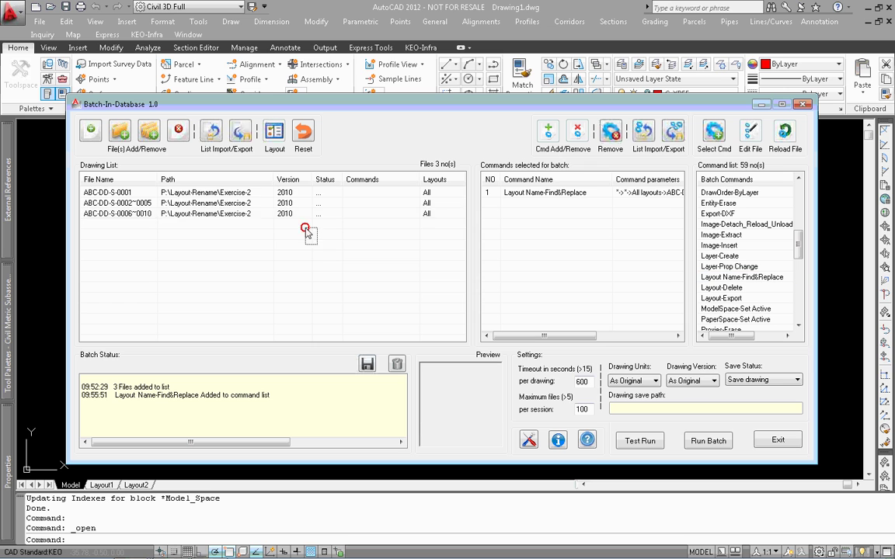
{"action": "left_click", "coordinate": [537, 195]}
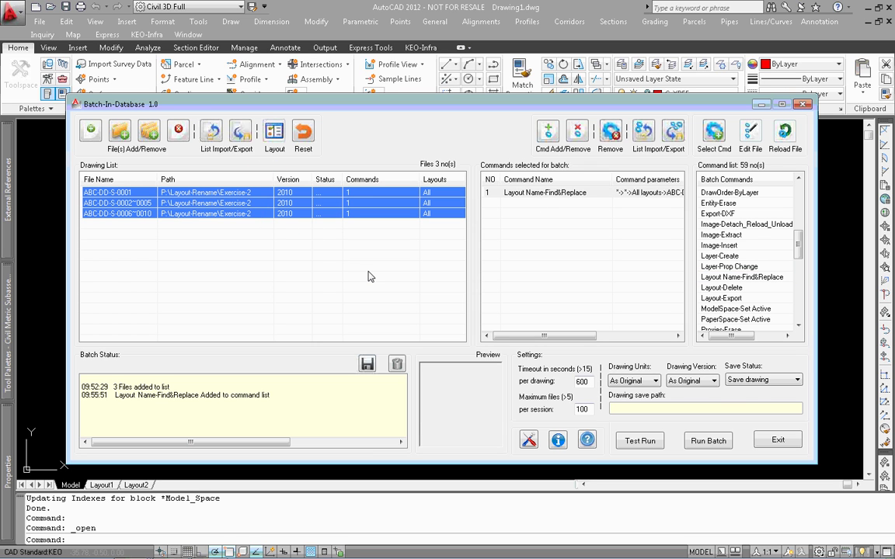
{"action": "left_click", "coordinate": [765, 385]}
{"action": "left_click", "coordinate": [766, 382]}
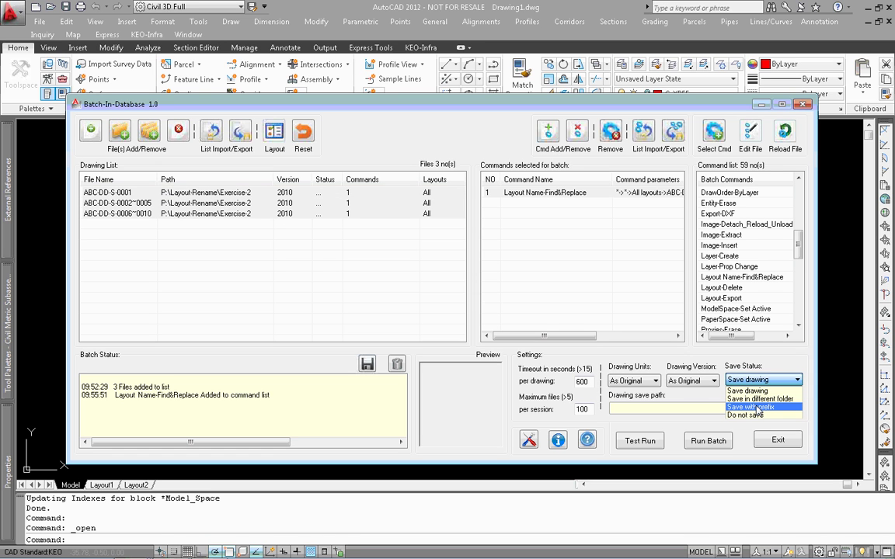
{"action": "left_click", "coordinate": [757, 407]}
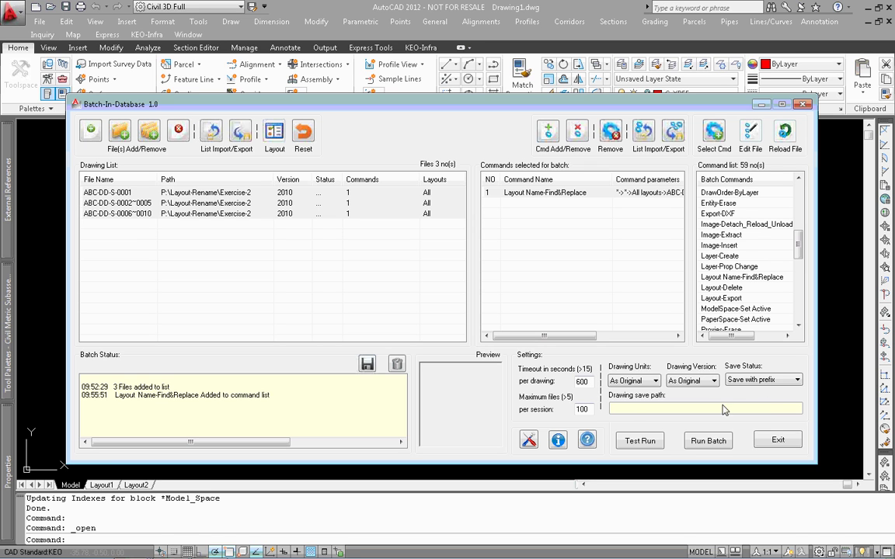
Check the save file name prefix in the settings, close them, and set the save status to Save with prefix again
{"action": "left_click", "coordinate": [529, 442]}
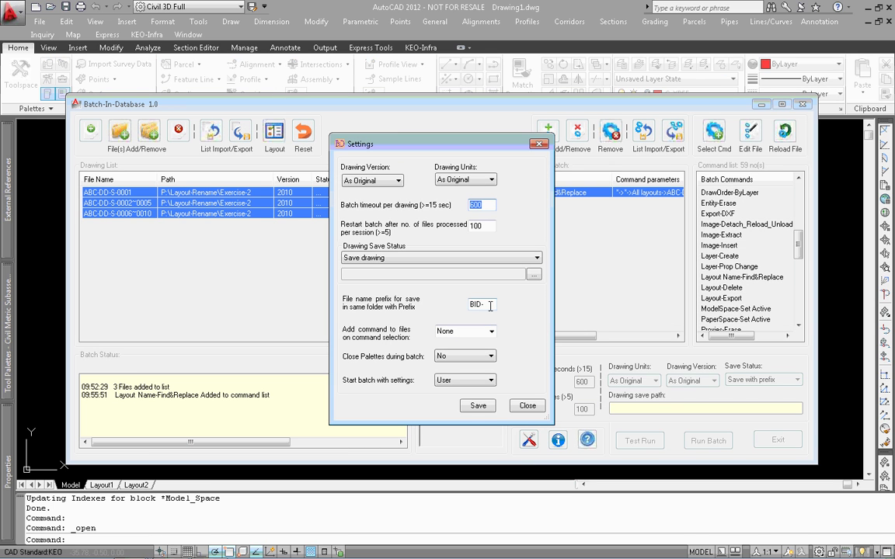
{"action": "double_click", "coordinate": [490, 306]}
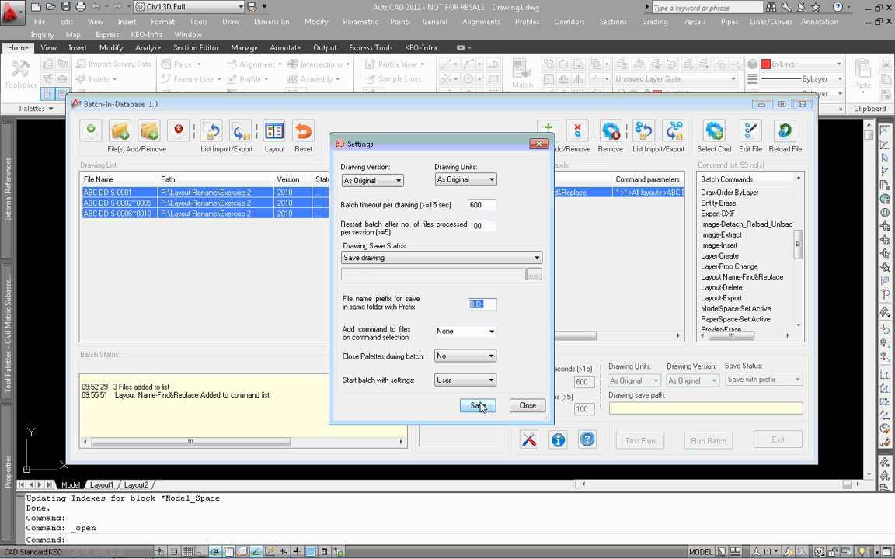
{"action": "left_click", "coordinate": [533, 409]}
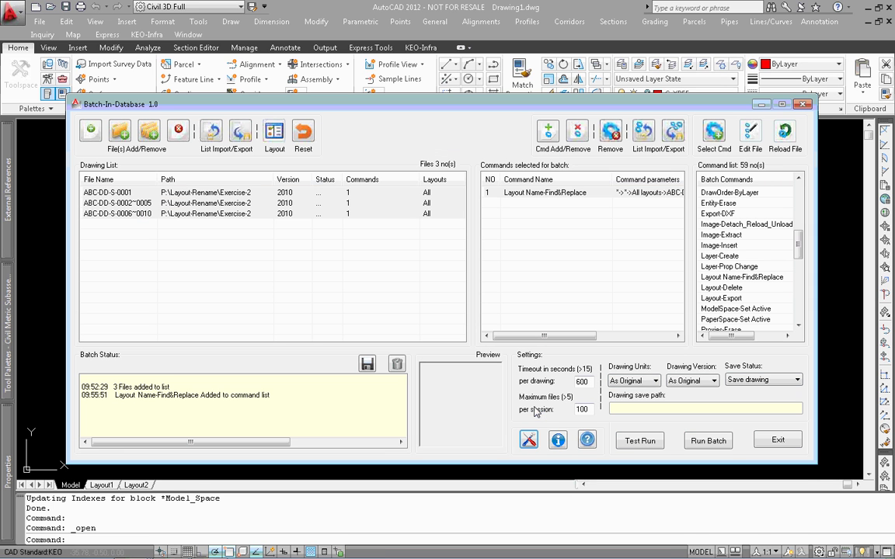
{"action": "left_click", "coordinate": [777, 380]}
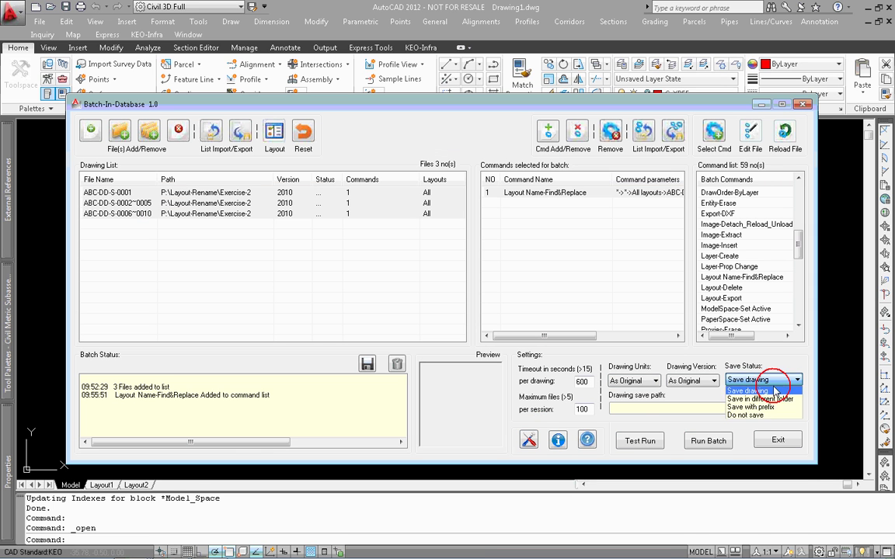
{"action": "left_click", "coordinate": [749, 402]}
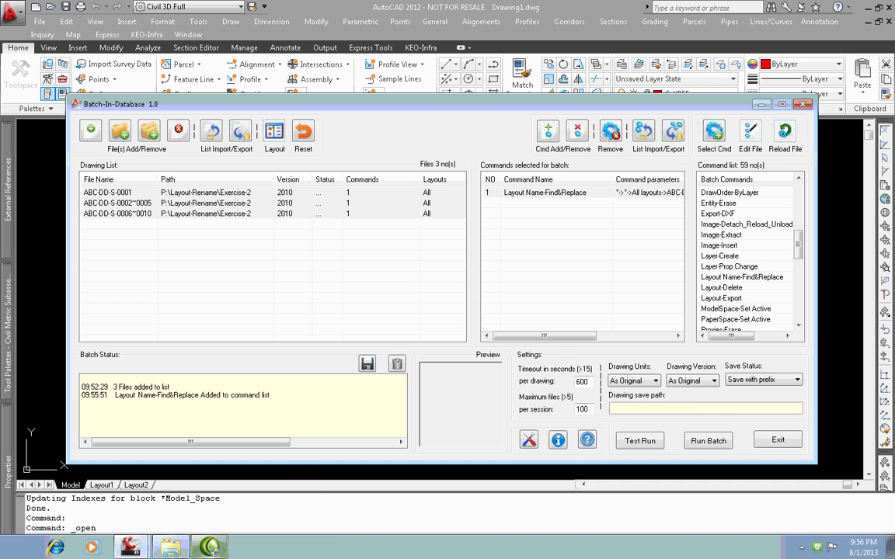
Run the batch on the three drawings, accepting saving in the same folder, and check the Exercise-2 folder before and after the run
{"action": "left_click", "coordinate": [186, 552]}
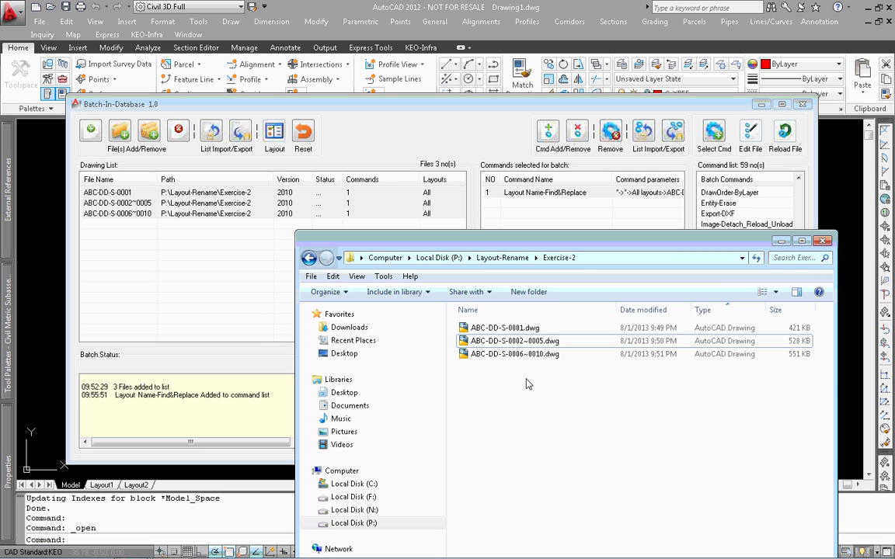
{"action": "left_click", "coordinate": [247, 296]}
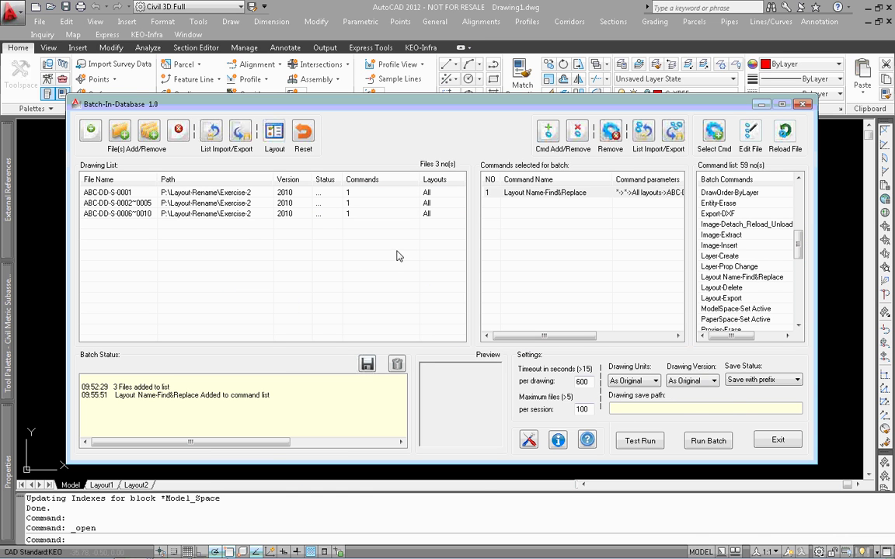
{"action": "left_click", "coordinate": [708, 442]}
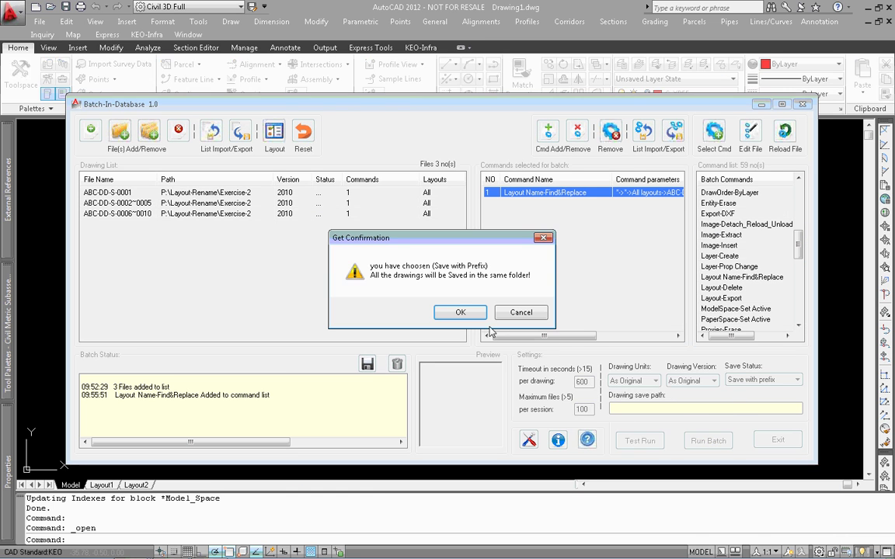
{"action": "left_click", "coordinate": [459, 313]}
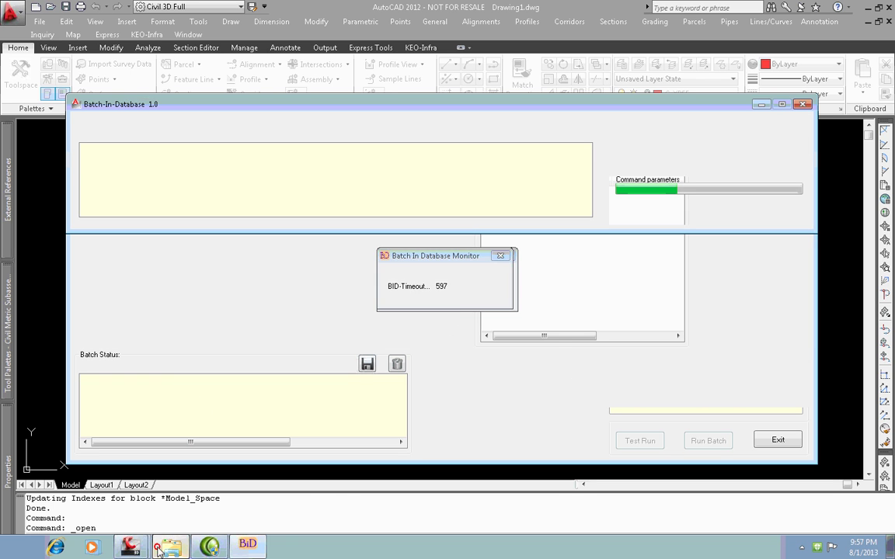
{"action": "left_click", "coordinate": [165, 547]}
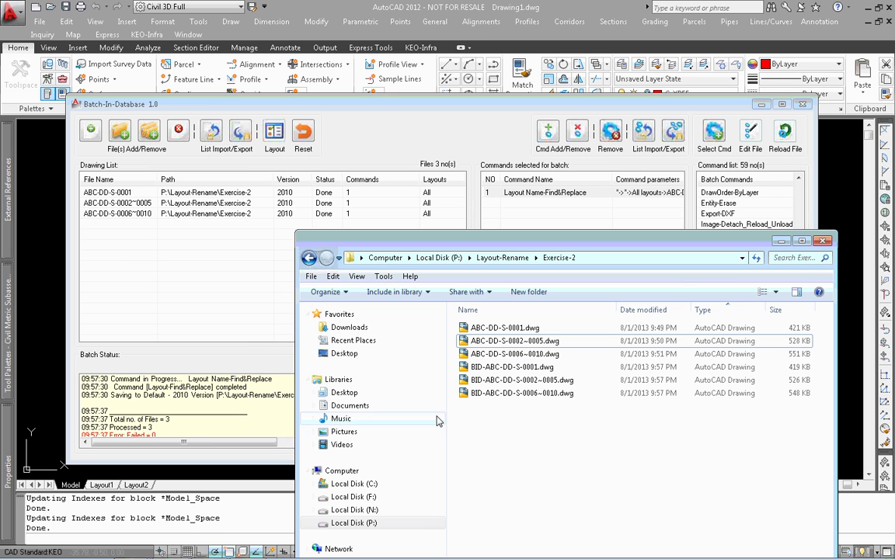
{"action": "left_click", "coordinate": [223, 295]}
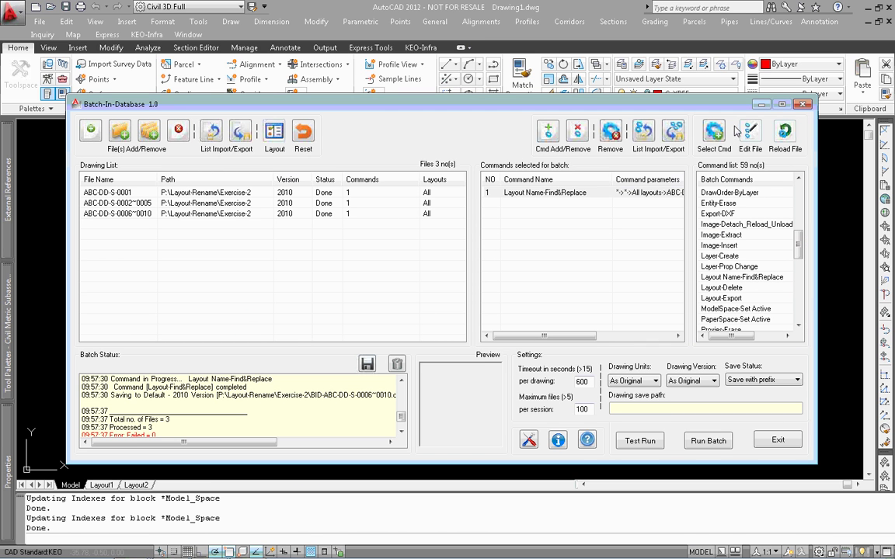
Open BID-ABC-DD-S-0006~0010.dwg from the Exercise-2 folder in AutoCAD and inspect the layout names and the title block file number
{"action": "left_click", "coordinate": [762, 106]}
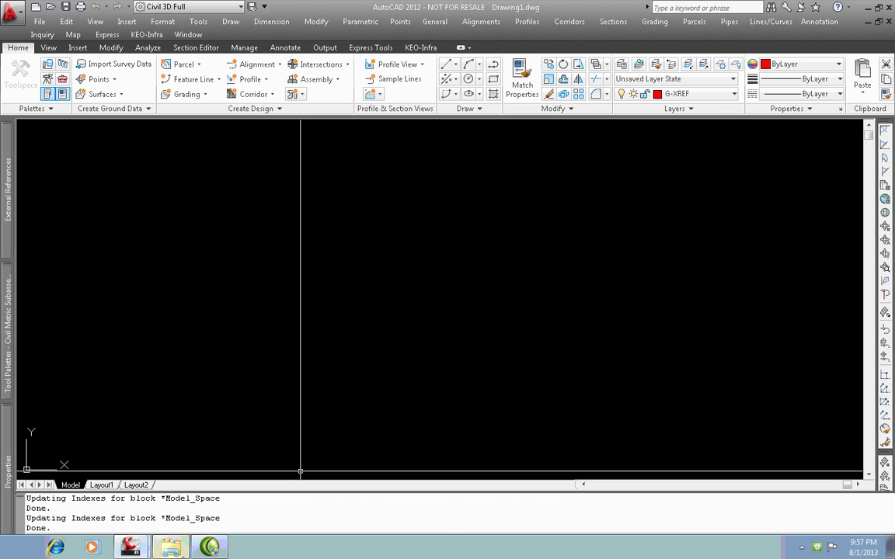
{"action": "left_click", "coordinate": [181, 554]}
{"action": "left_click", "coordinate": [518, 418]}
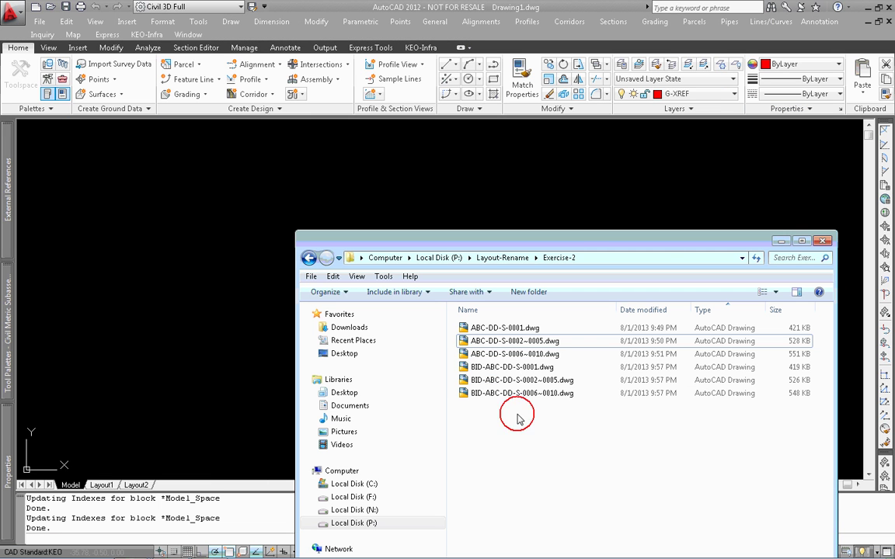
{"action": "double_click", "coordinate": [536, 393]}
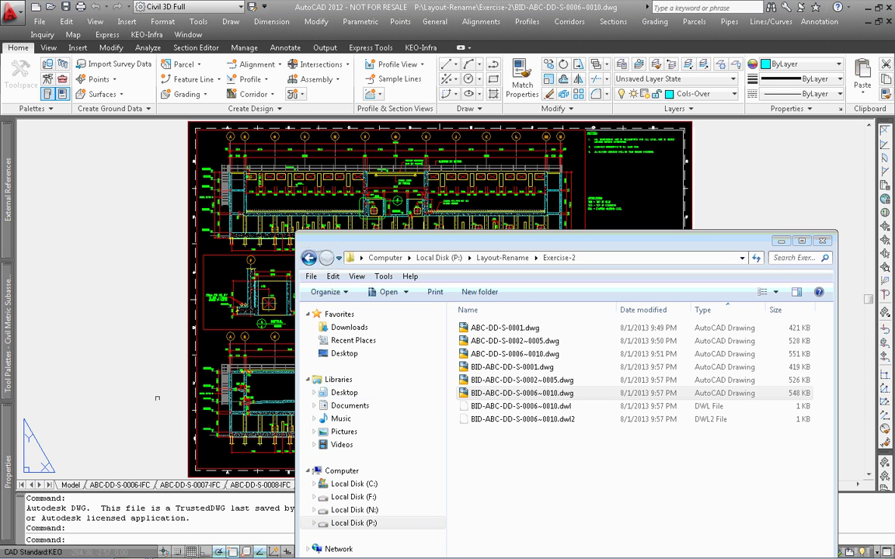
{"action": "left_click", "coordinate": [781, 241]}
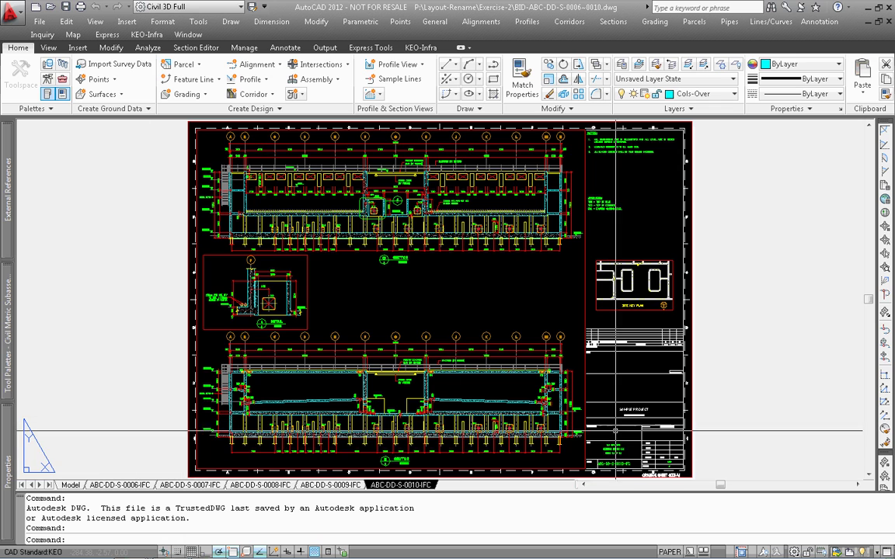
{"action": "scroll", "coordinate": [702, 439], "scroll_direction": "up", "scroll_amount": 5}
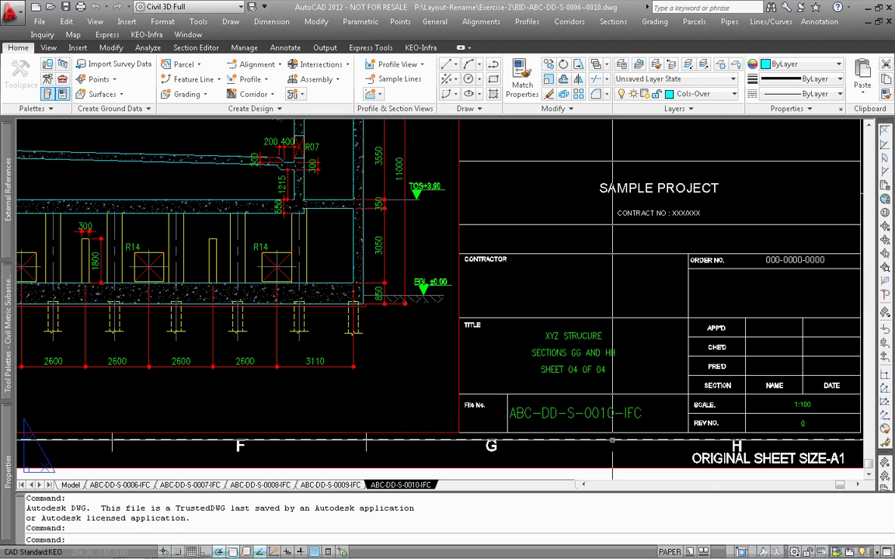
{"action": "scroll", "coordinate": [598, 436], "scroll_direction": "down", "scroll_amount": 6}
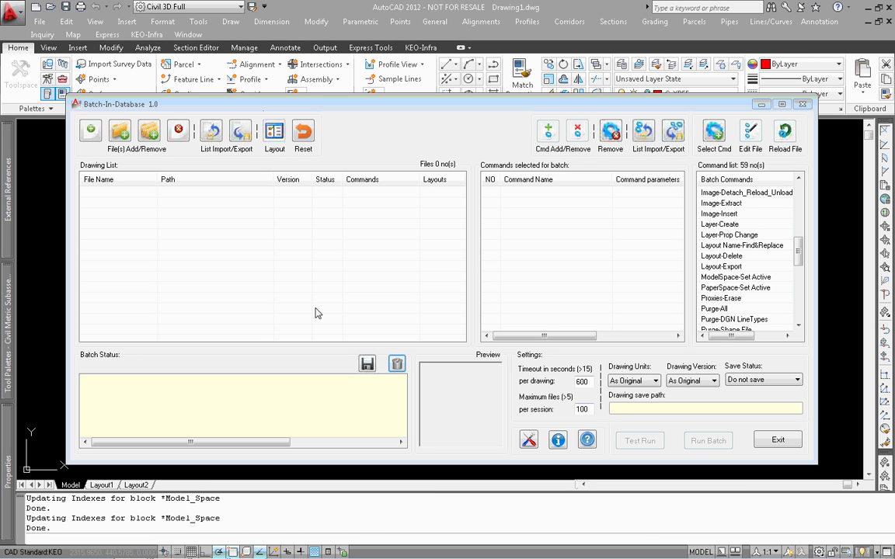
Start the Layout Name-Find&Replace command in Batch-In-Database, enable Drawing name as layout name and view the number styles
{"action": "double_click", "coordinate": [742, 246]}
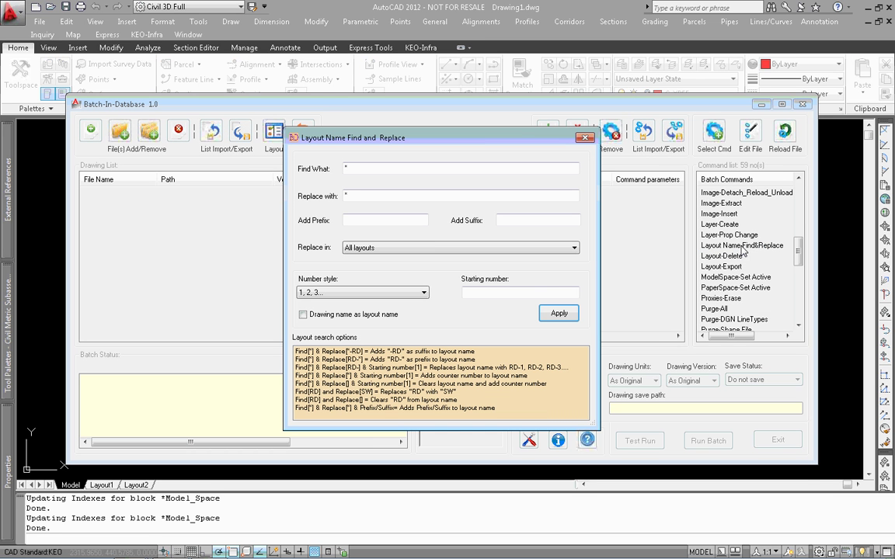
{"action": "left_click", "coordinate": [371, 318]}
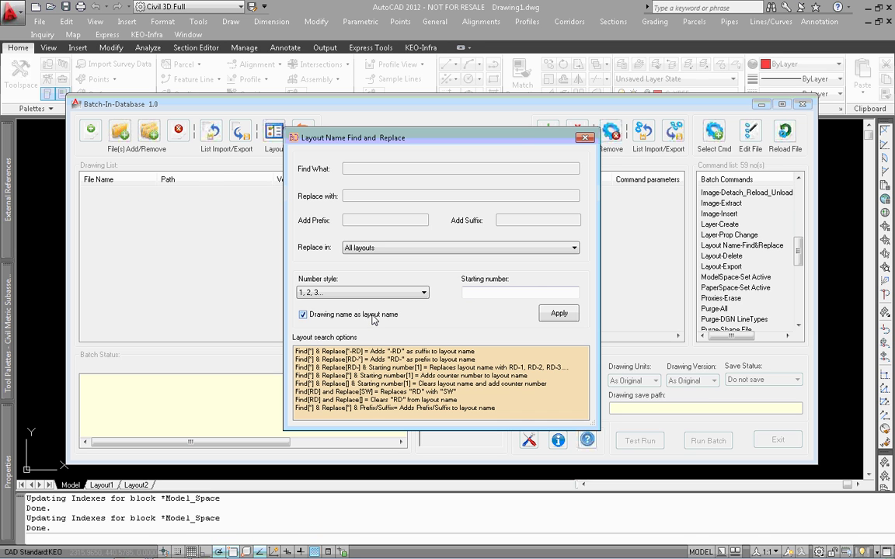
{"action": "left_click", "coordinate": [314, 315]}
{"action": "left_click", "coordinate": [314, 315]}
{"action": "left_click", "coordinate": [391, 293]}
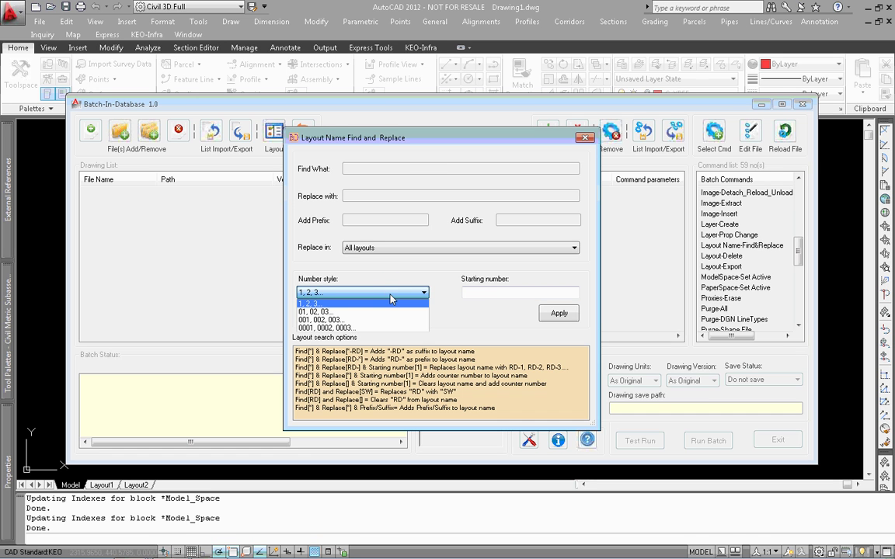
{"action": "left_click", "coordinate": [393, 280]}
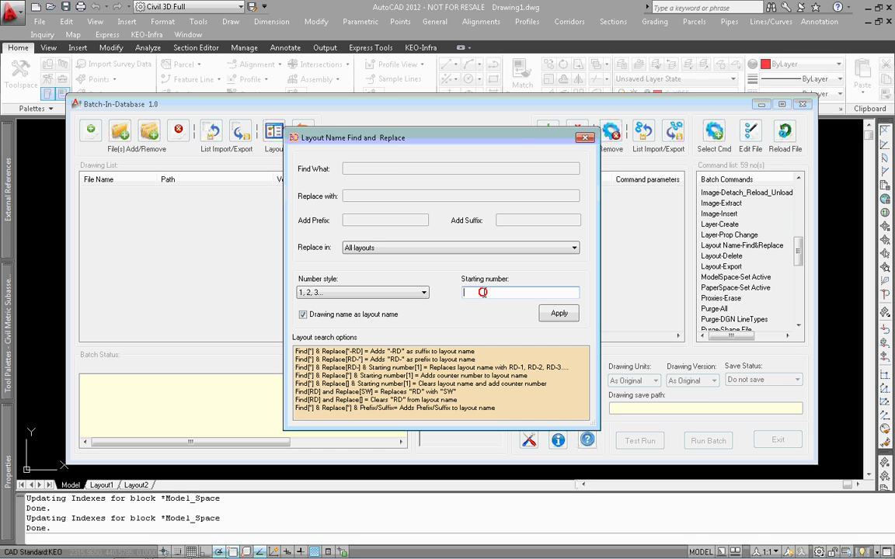
Set the number style to 001, 002, 003... with starting number 1 and apply the command to the batch
{"action": "left_click", "coordinate": [420, 292]}
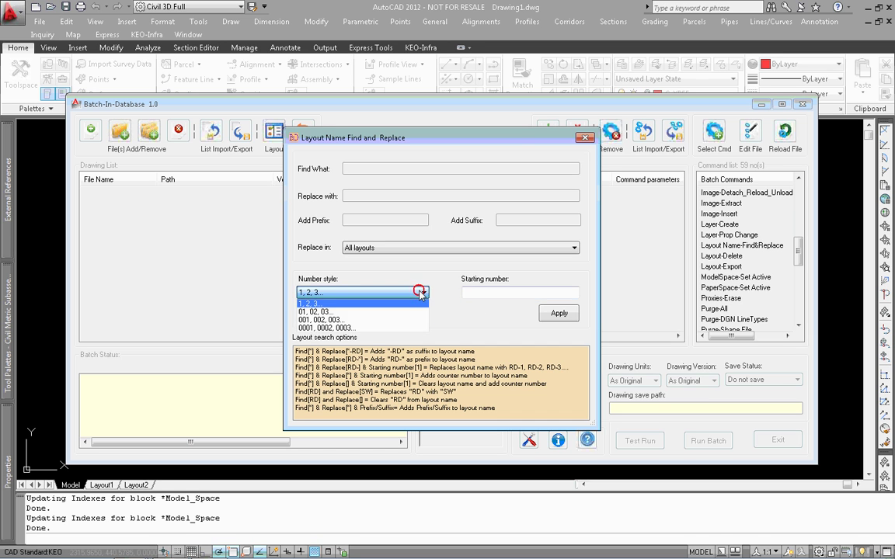
{"action": "left_click", "coordinate": [388, 319]}
{"action": "left_click", "coordinate": [467, 291]}
{"action": "type", "text": "1"}
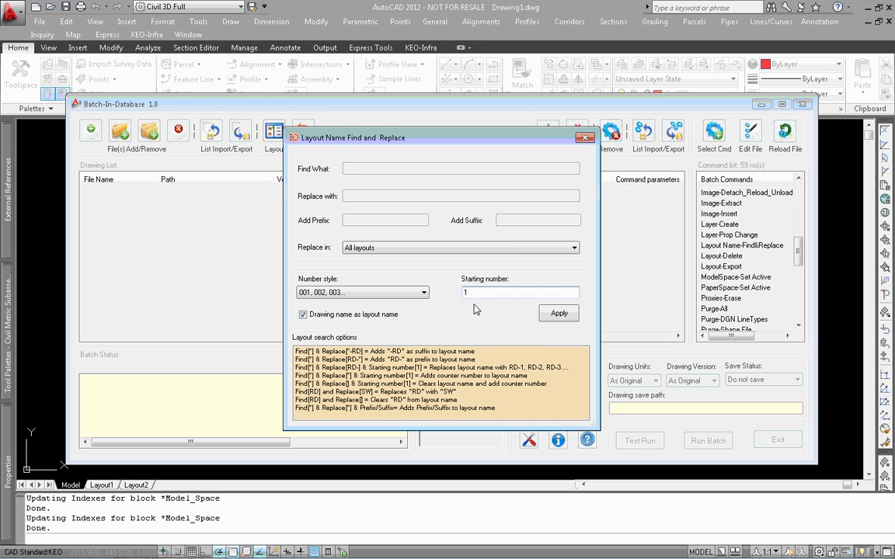
{"action": "left_click", "coordinate": [559, 314]}
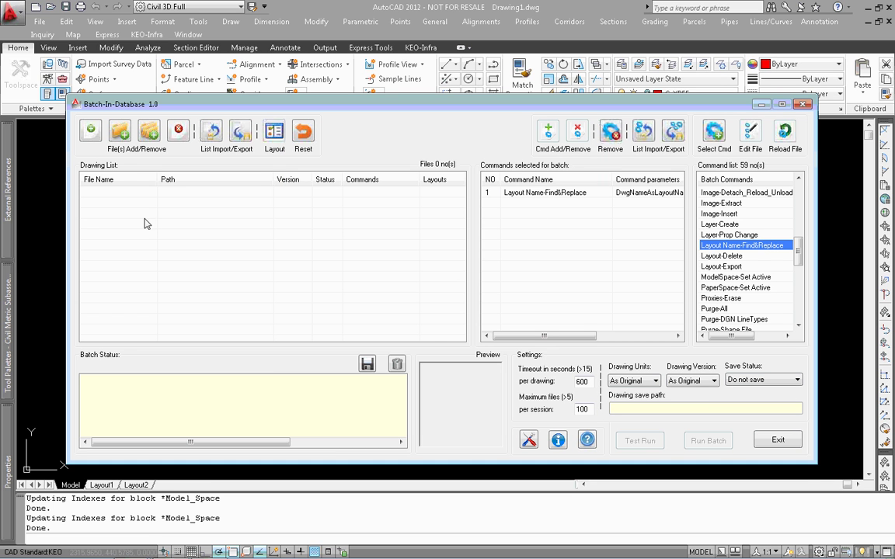
Add all nine XYZ-S0020-DD-SS drawings, 0007 to 0015, from the Exercise-3 folder to the drawing list and widen the File Name column
{"action": "left_click", "coordinate": [90, 129]}
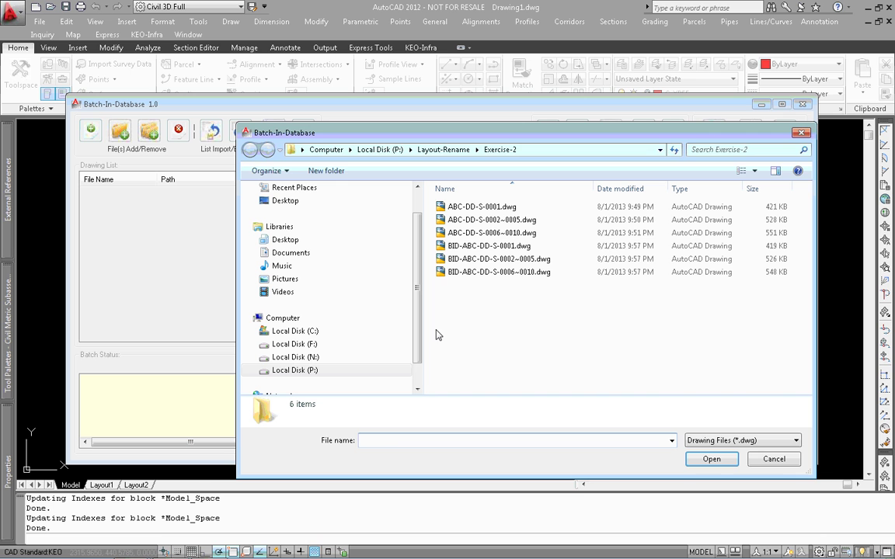
{"action": "left_click", "coordinate": [455, 154]}
{"action": "left_click", "coordinate": [475, 233]}
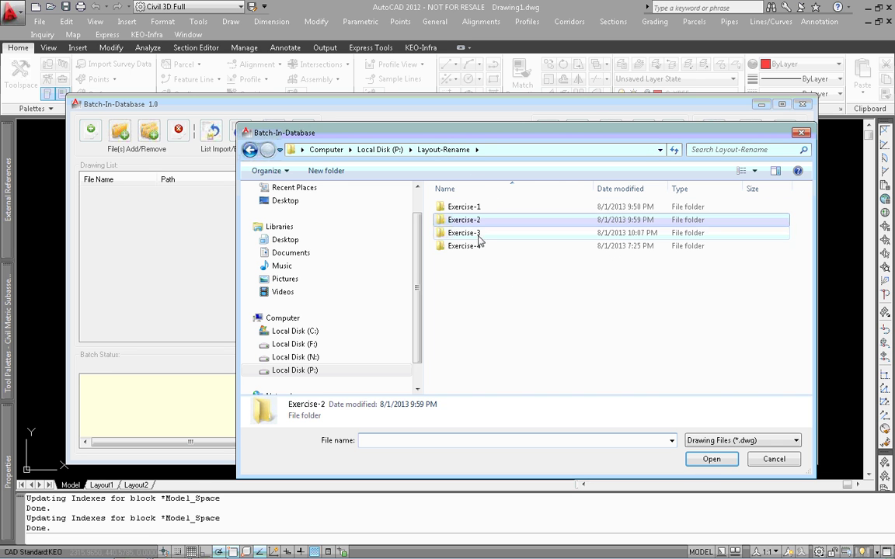
{"action": "double_click", "coordinate": [476, 233]}
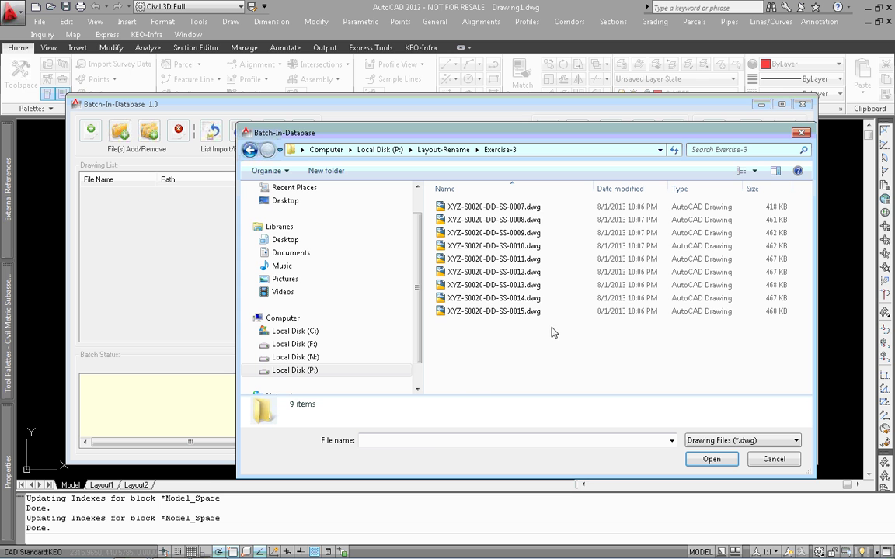
{"action": "left_click_drag", "start_coordinate": [550, 327], "coordinate": [501, 208]}
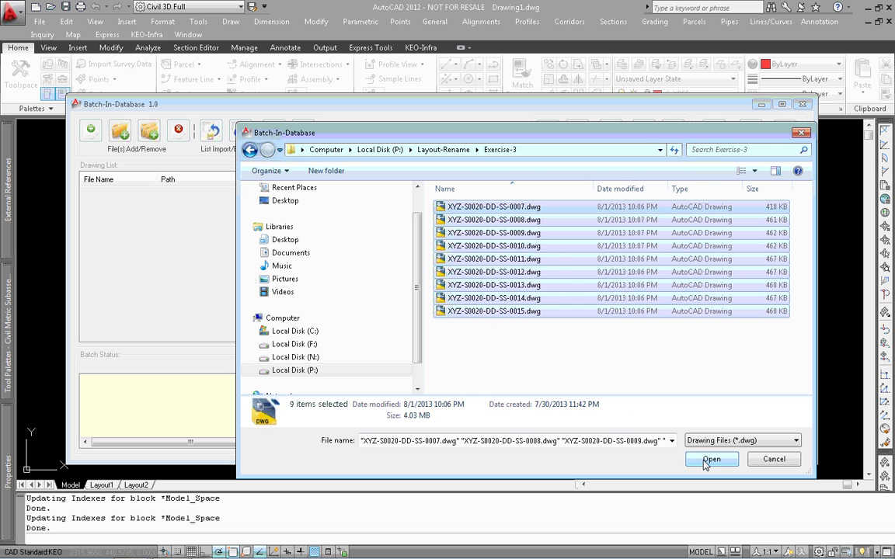
{"action": "left_click", "coordinate": [712, 459]}
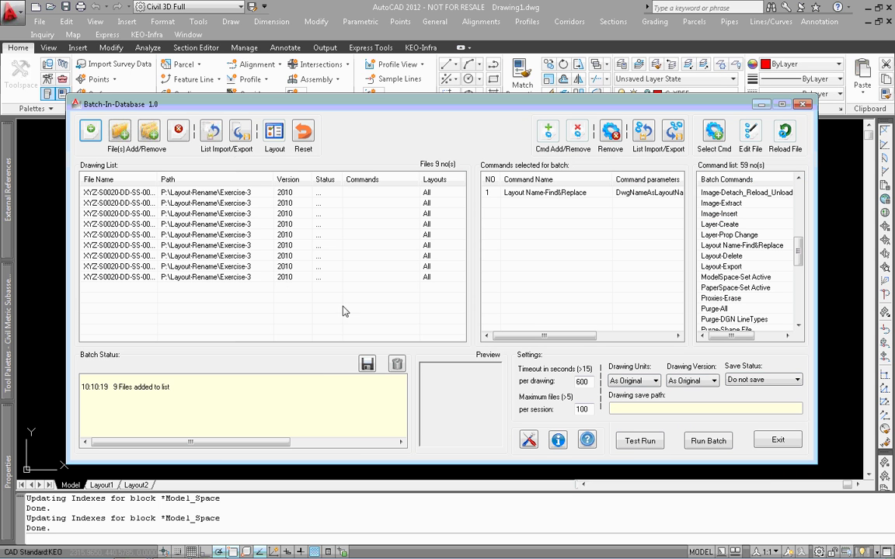
{"action": "left_click_drag", "start_coordinate": [157, 180], "coordinate": [208, 183]}
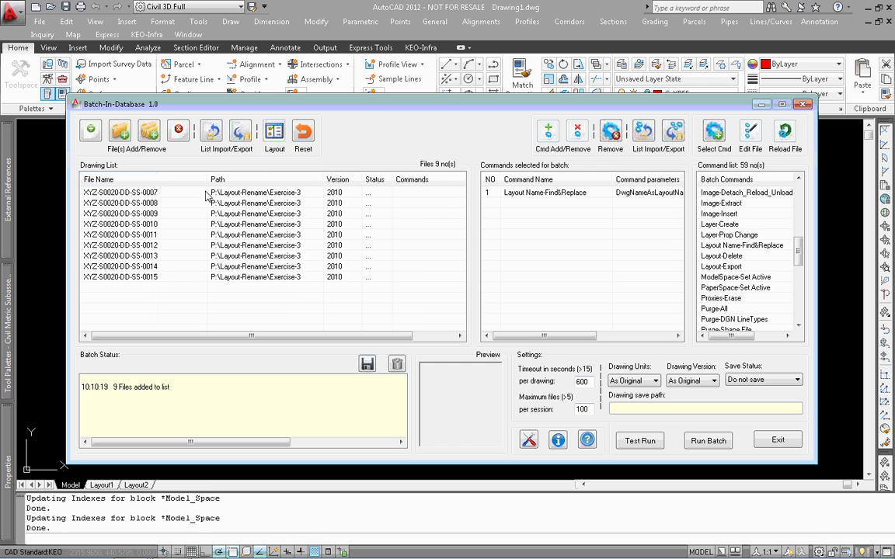
Open XYZ-S0020-DD-SS-0013 from the drawing list, inspect its layout name and title block file number, and close it
{"action": "left_click", "coordinate": [148, 257]}
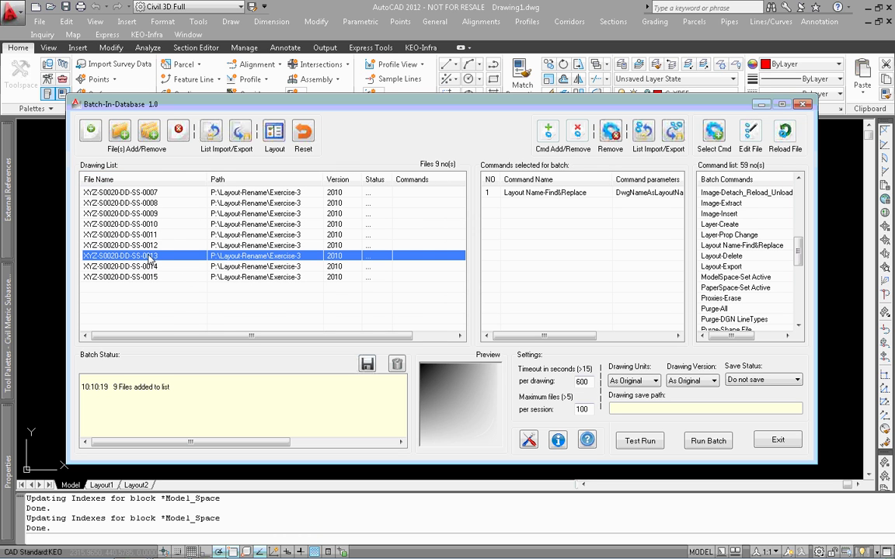
{"action": "right_click", "coordinate": [150, 257]}
{"action": "left_click", "coordinate": [190, 392]}
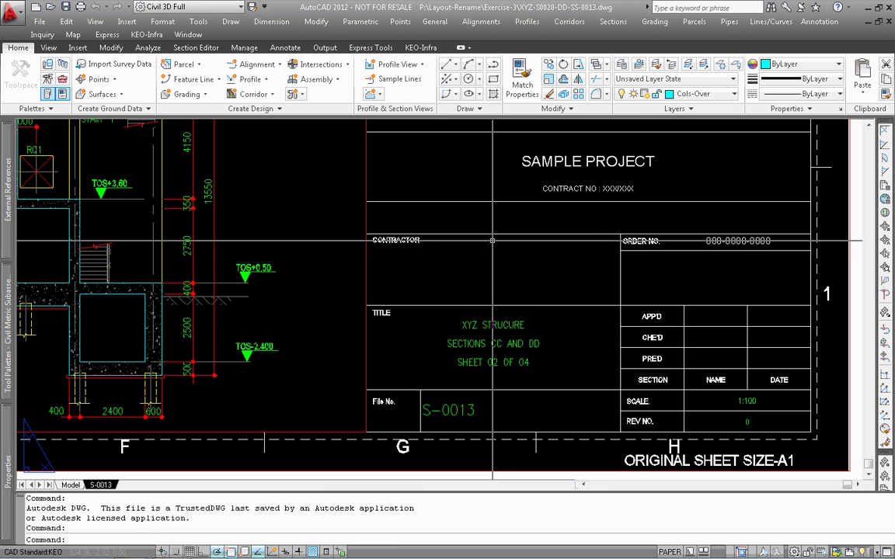
{"action": "middle_click", "coordinate": [493, 240]}
{"action": "middle_click", "coordinate": [492, 241]}
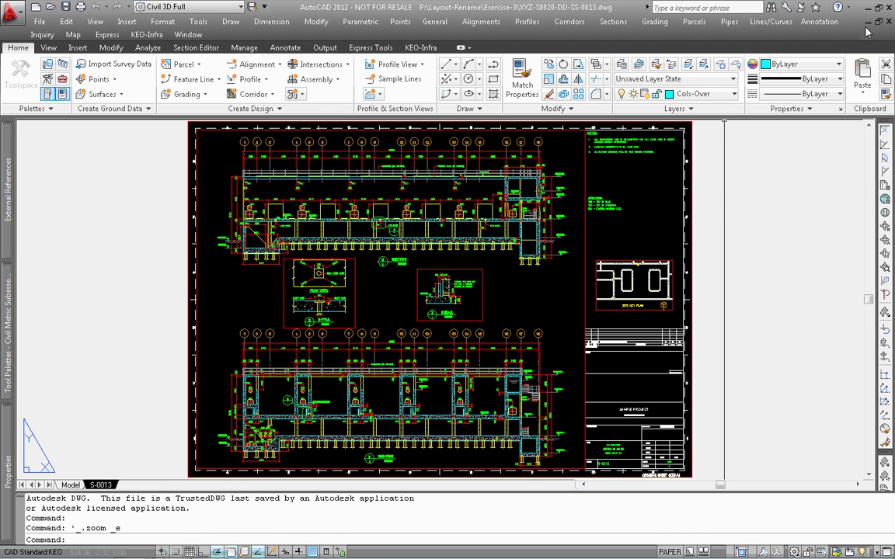
{"action": "left_click", "coordinate": [888, 21]}
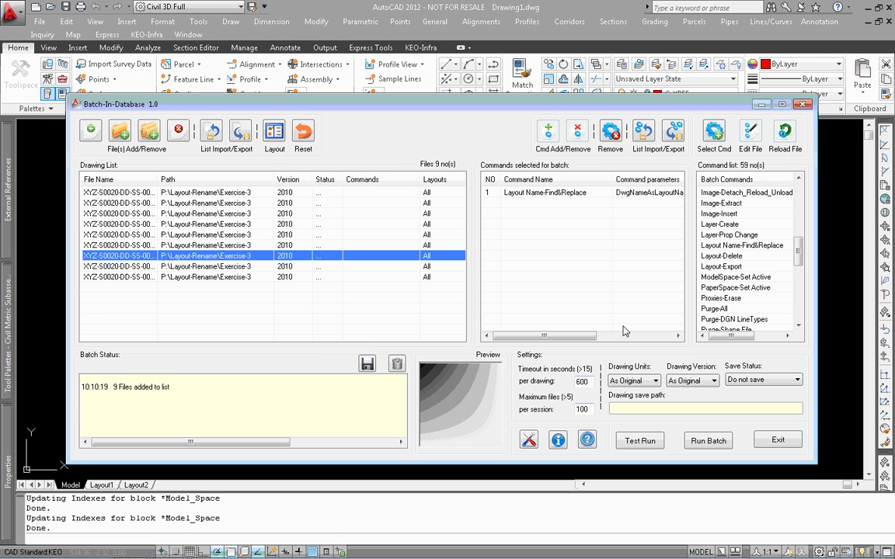
Assign the Layout Name-Find&Replace command to all nine listed drawings and set the save status to Save drawing
{"action": "left_click_drag", "start_coordinate": [351, 302], "coordinate": [280, 187]}
{"action": "double_click", "coordinate": [532, 193]}
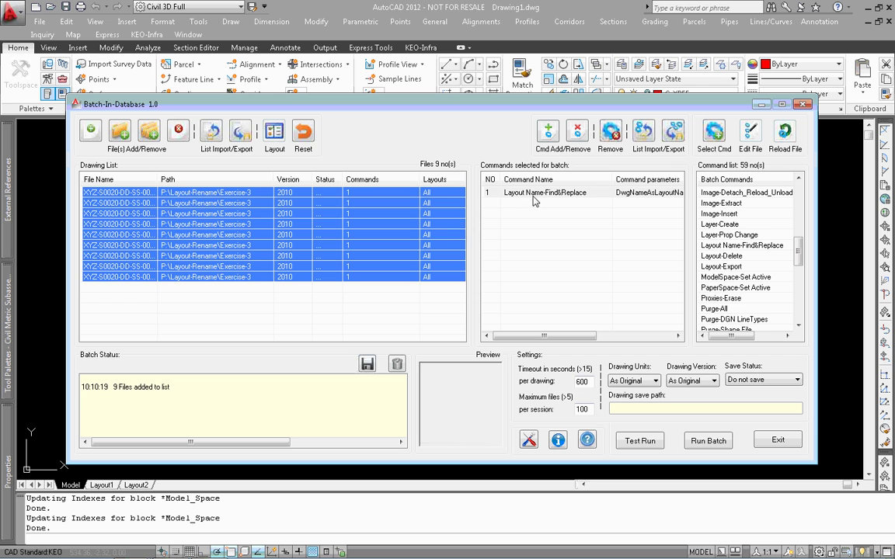
{"action": "left_click", "coordinate": [745, 380]}
{"action": "left_click", "coordinate": [742, 389]}
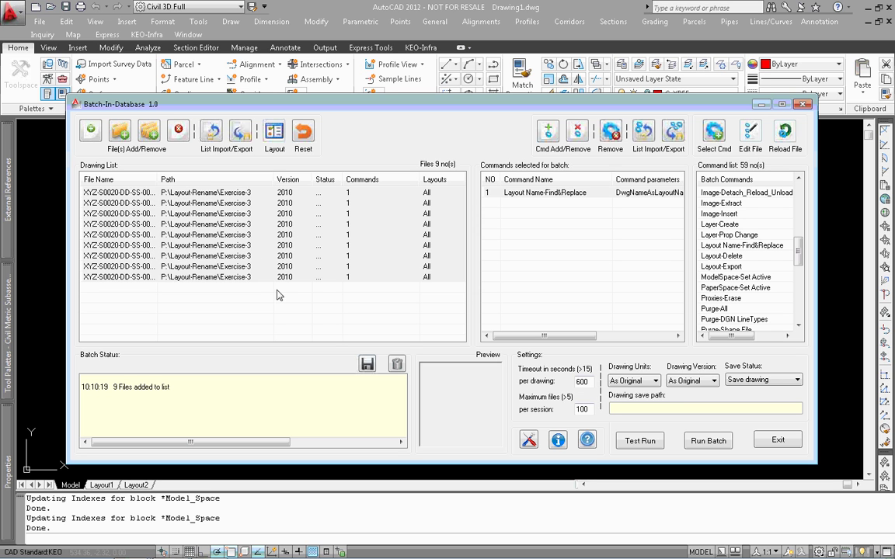
Run the batch on the nine Exercise-3 drawings, accepting that all of them are saved
{"action": "left_click", "coordinate": [705, 442]}
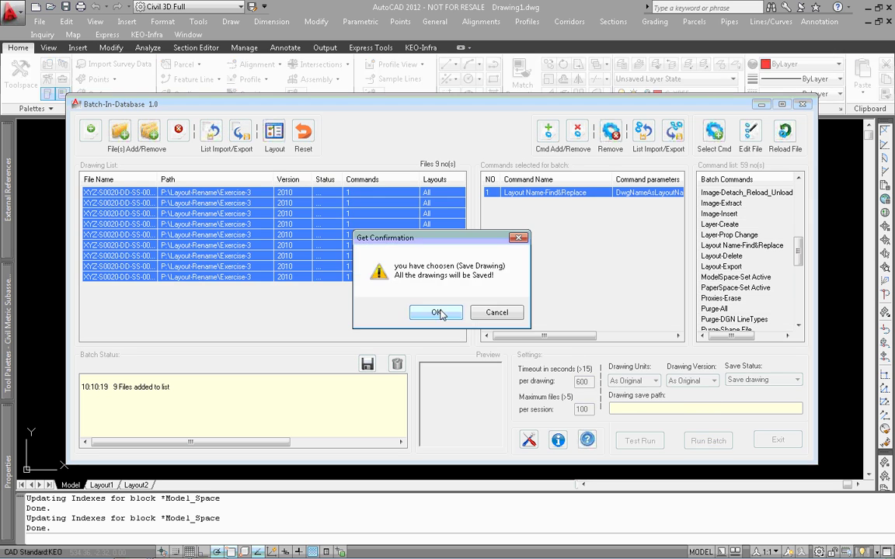
{"action": "left_click", "coordinate": [437, 313]}
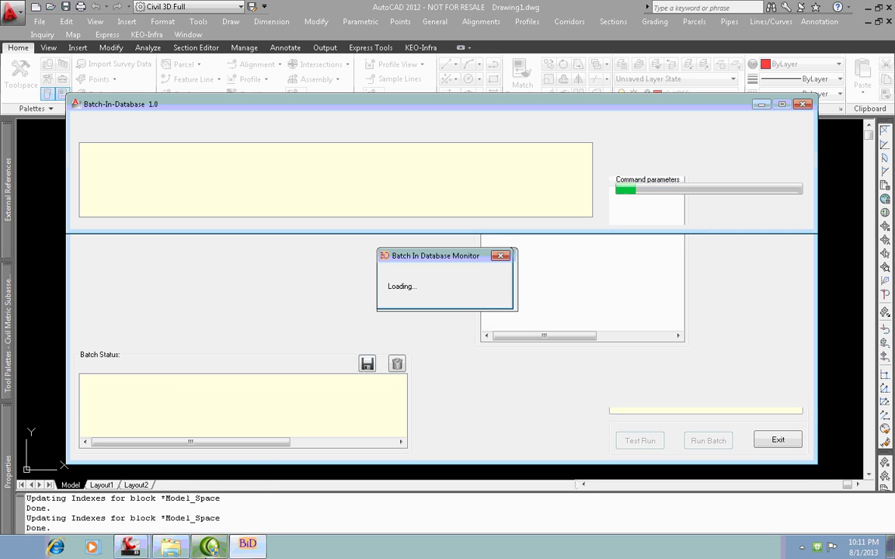
{"action": "left_click", "coordinate": [171, 547]}
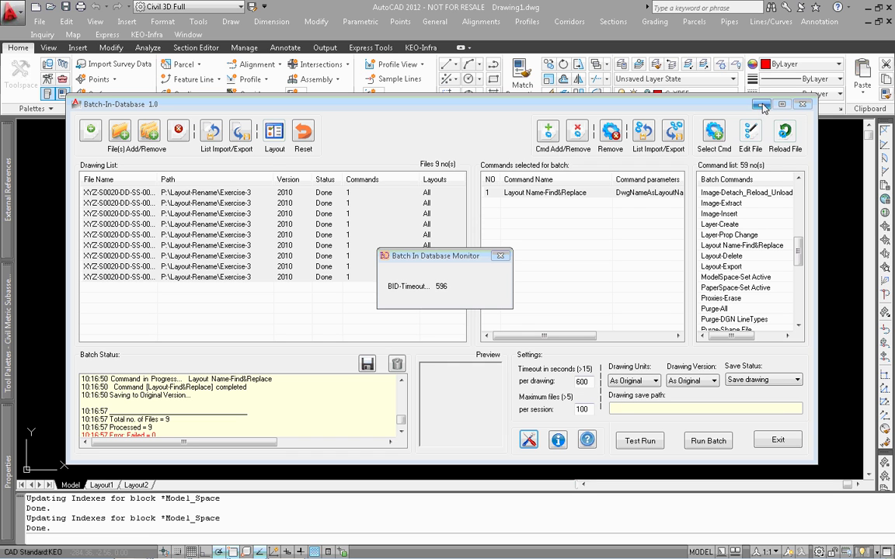
Open the processed drawing XYZ-S0020-DD-SS-0014 from the list and inspect its layout name and title block file number
{"action": "left_click_drag", "start_coordinate": [155, 180], "coordinate": [214, 179]}
{"action": "left_click", "coordinate": [208, 319]}
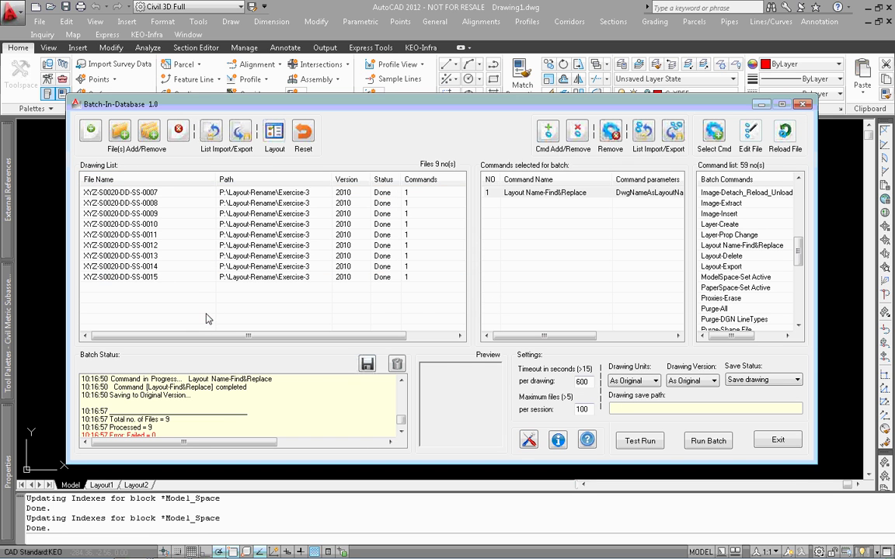
{"action": "right_click", "coordinate": [155, 267]}
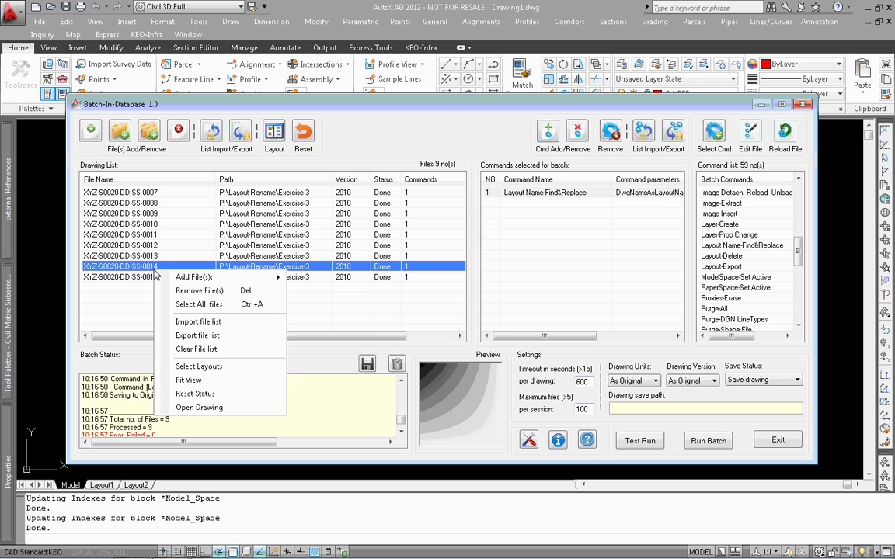
{"action": "left_click", "coordinate": [190, 407]}
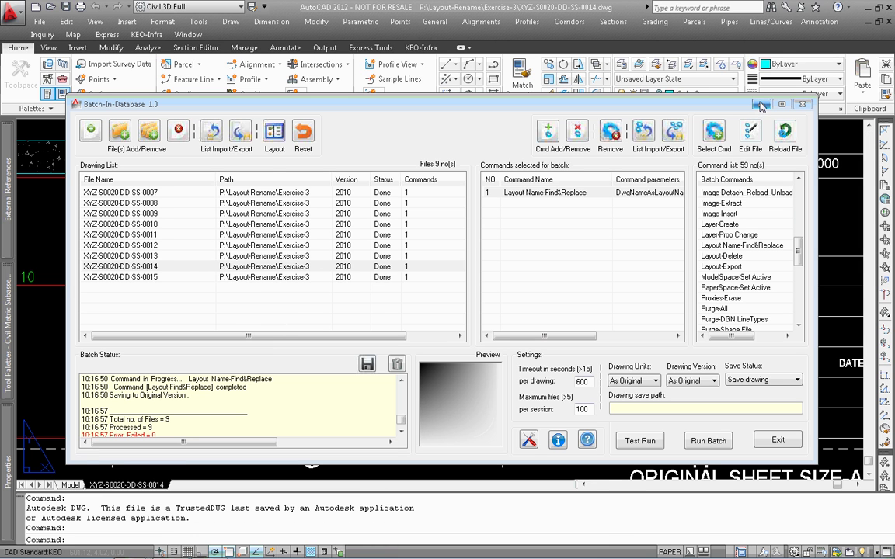
{"action": "left_click", "coordinate": [760, 106]}
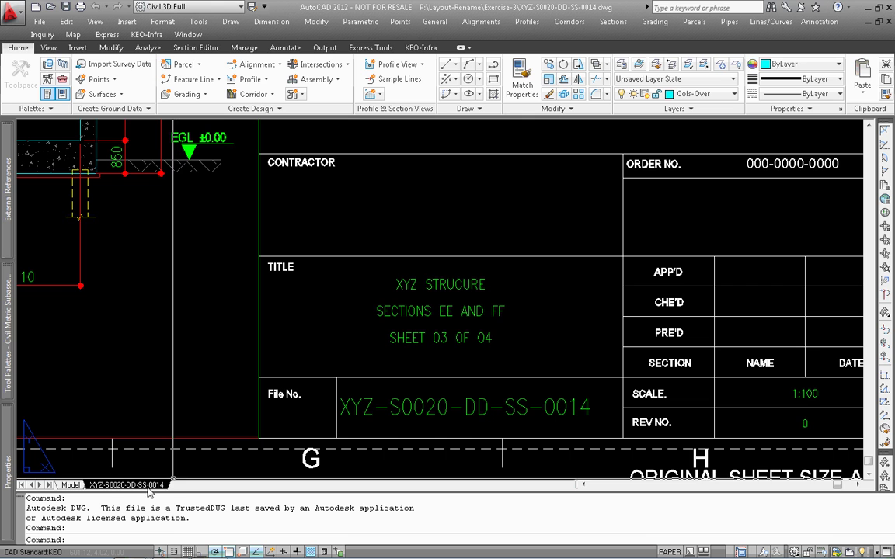
{"action": "scroll", "coordinate": [313, 370], "scroll_direction": "down", "scroll_amount": 2}
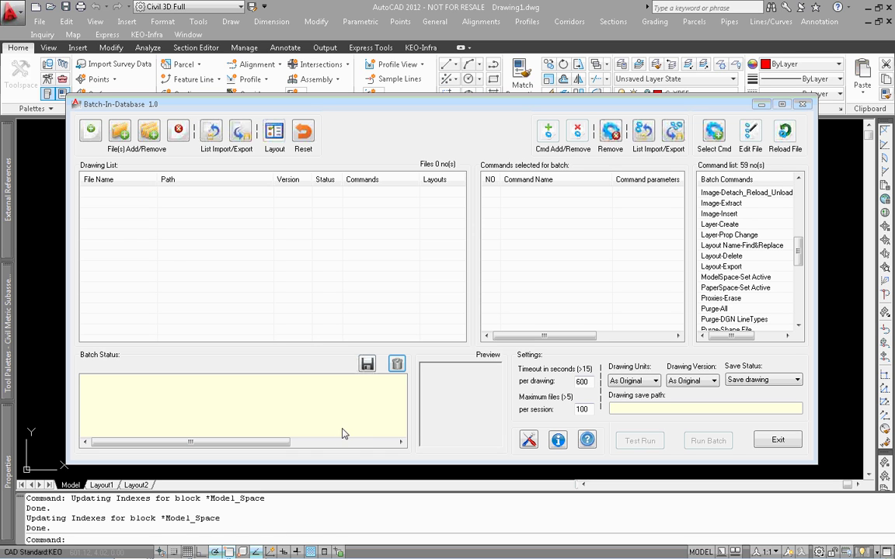
Add XYZ-S-101, XYZ-S-201 and XYZ-S-301 from the Exercise-4 folder to the drawing list and widen the File Name column
{"action": "left_click", "coordinate": [91, 129]}
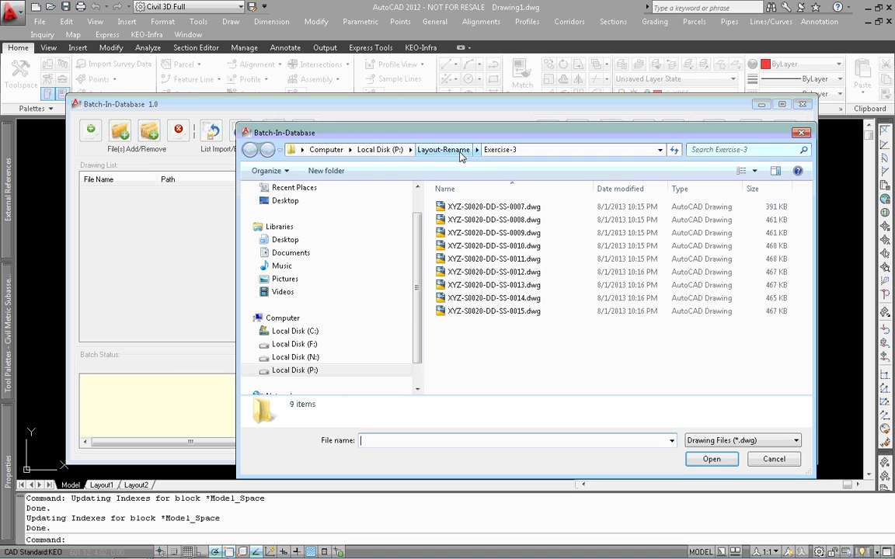
{"action": "left_click", "coordinate": [442, 148]}
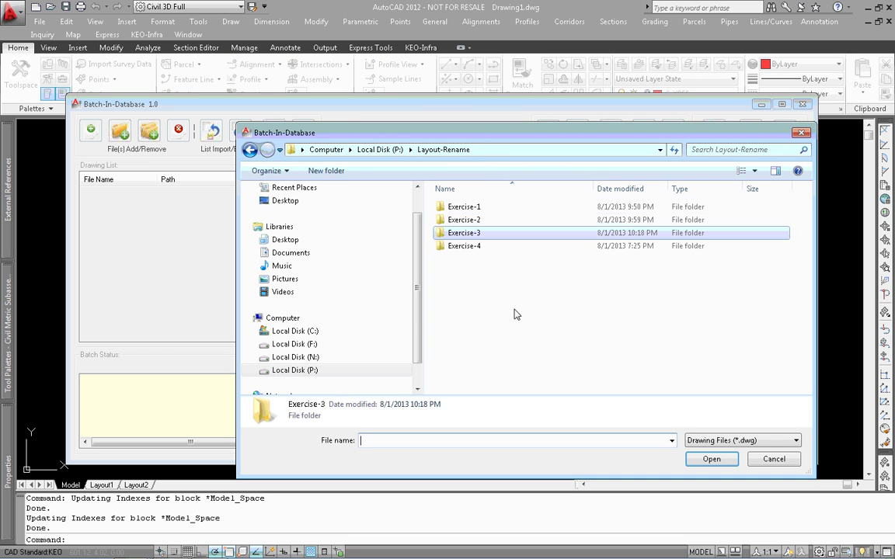
{"action": "double_click", "coordinate": [469, 246]}
{"action": "left_click", "coordinate": [517, 257]}
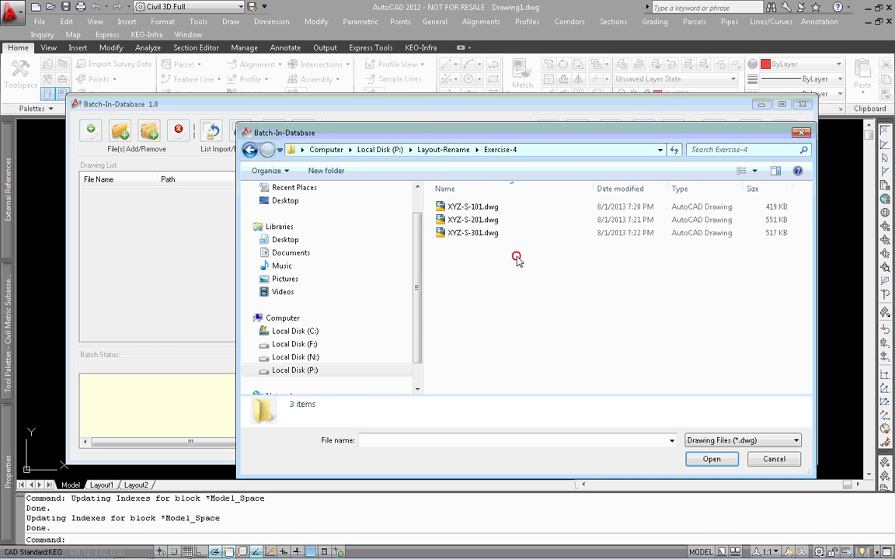
{"action": "left_click_drag", "start_coordinate": [516, 257], "coordinate": [451, 206]}
{"action": "left_click", "coordinate": [710, 459]}
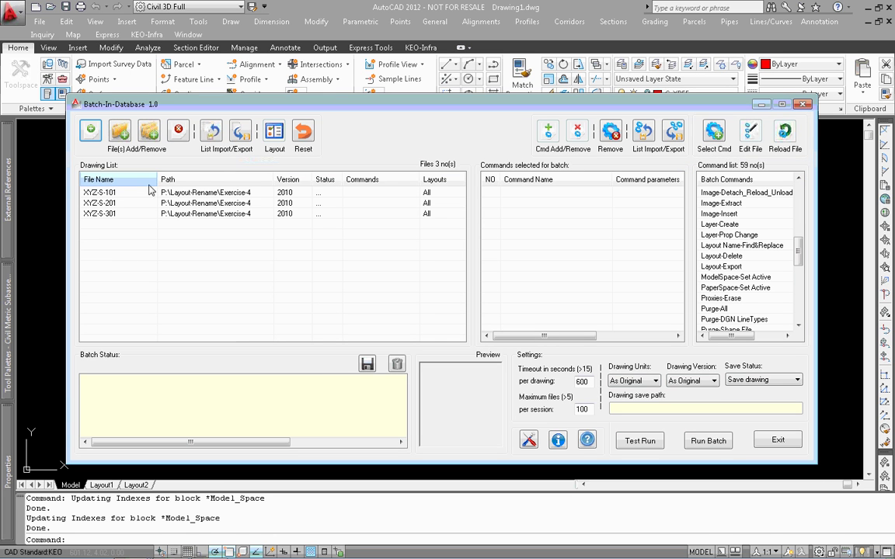
{"action": "left_click_drag", "start_coordinate": [157, 180], "coordinate": [179, 180]}
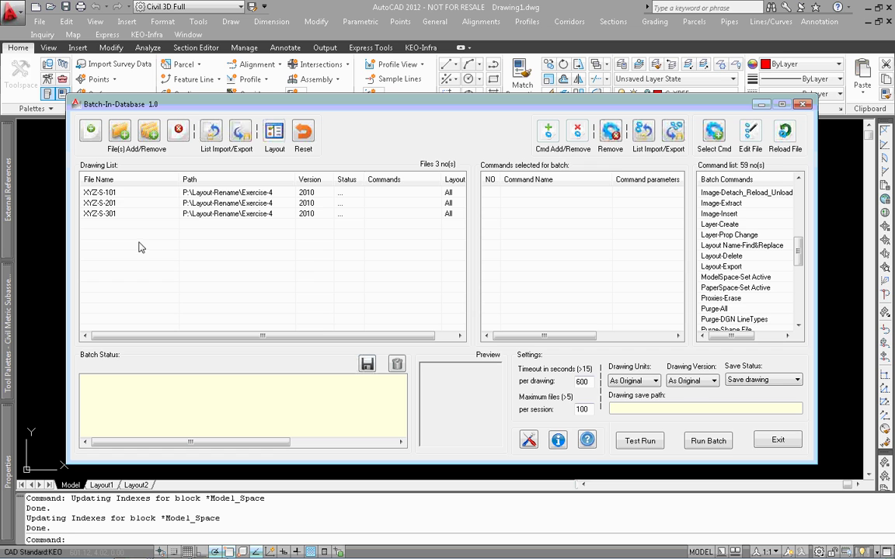
Examine the names and previews of the three Exercise-4 drawings, one after another
{"action": "left_click", "coordinate": [117, 192]}
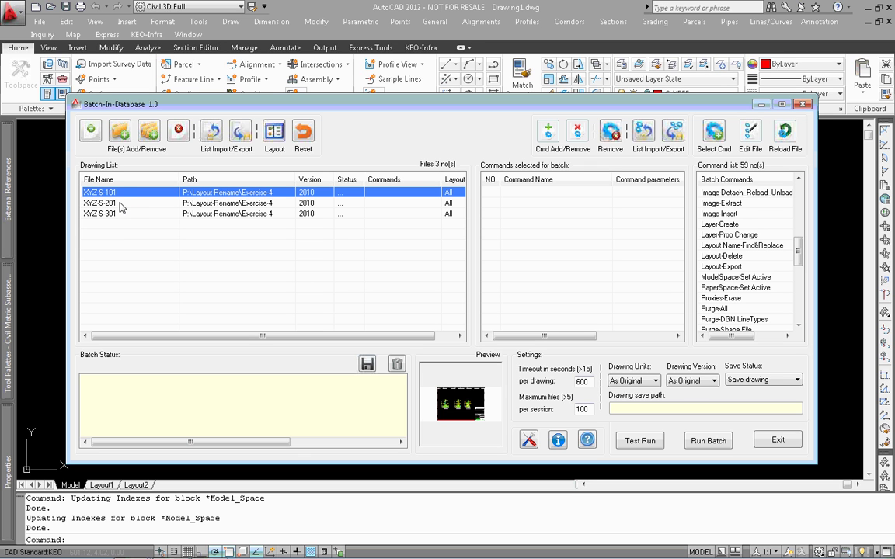
{"action": "left_click", "coordinate": [120, 204]}
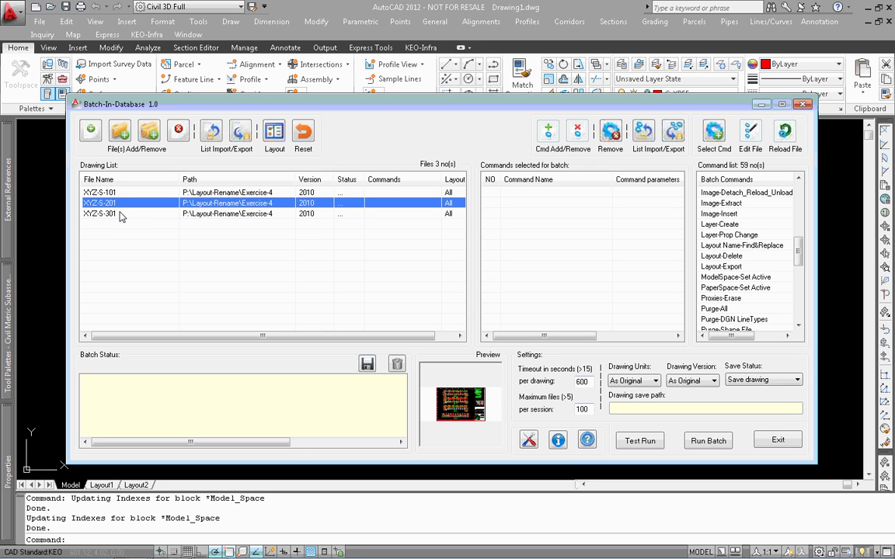
{"action": "left_click", "coordinate": [115, 214]}
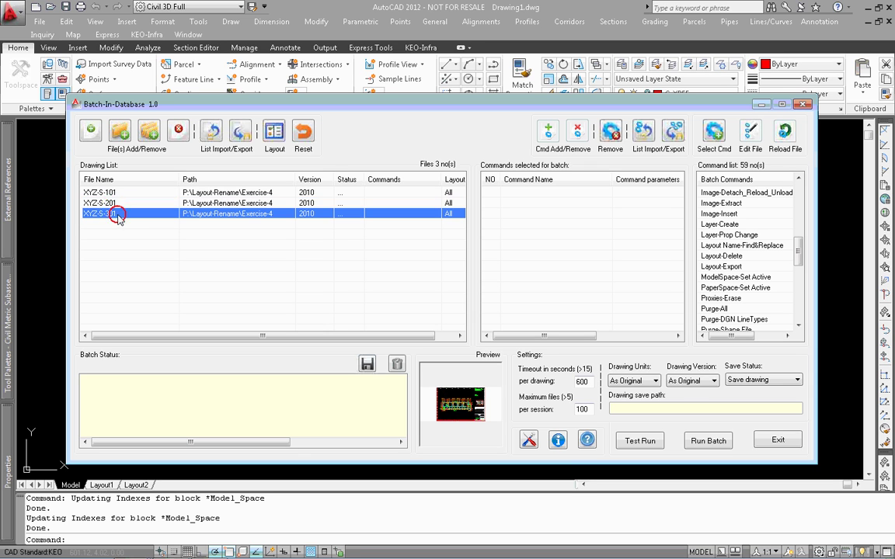
{"action": "left_click", "coordinate": [117, 203]}
{"action": "left_click", "coordinate": [110, 193]}
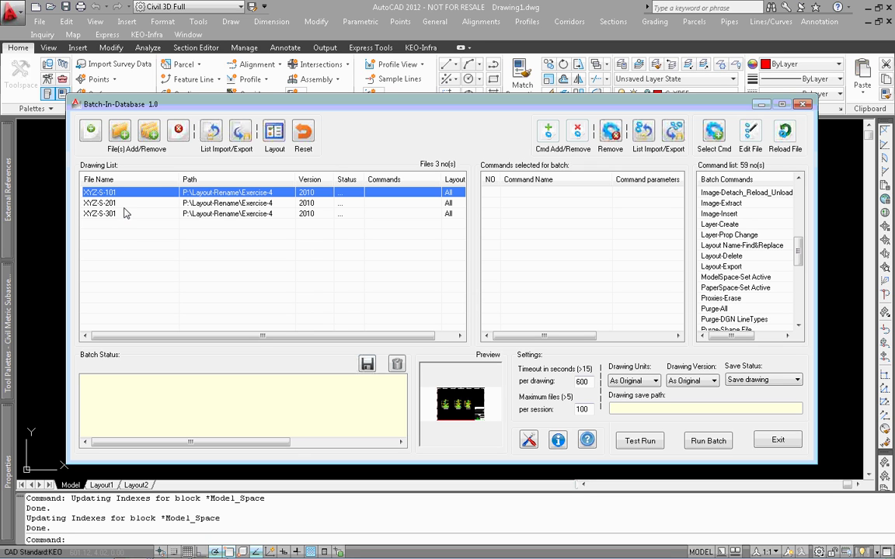
{"action": "left_click", "coordinate": [124, 205]}
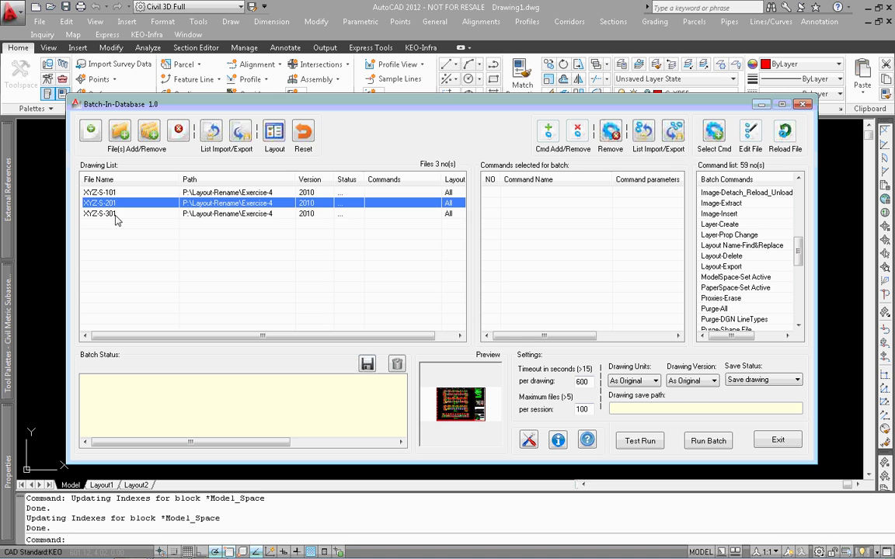
{"action": "left_click", "coordinate": [114, 215]}
{"action": "left_click", "coordinate": [101, 193]}
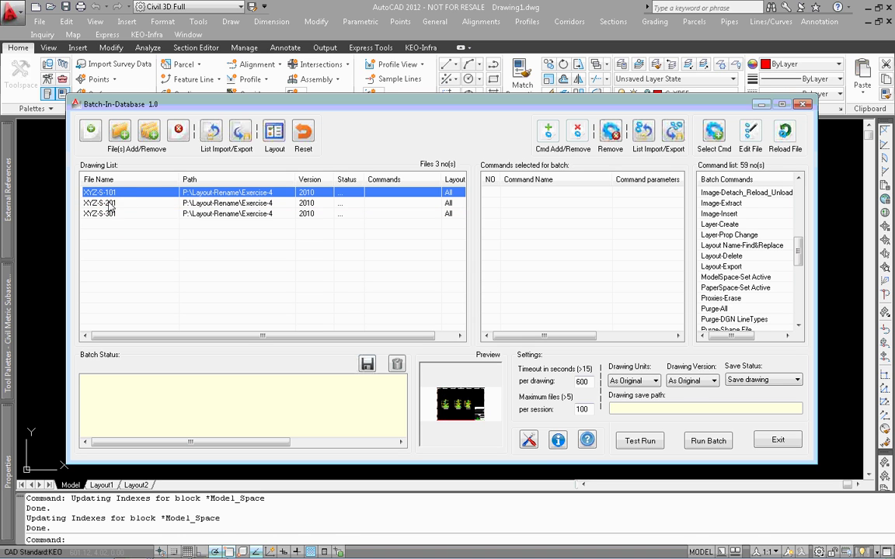
{"action": "left_click", "coordinate": [105, 203]}
{"action": "left_click", "coordinate": [110, 215]}
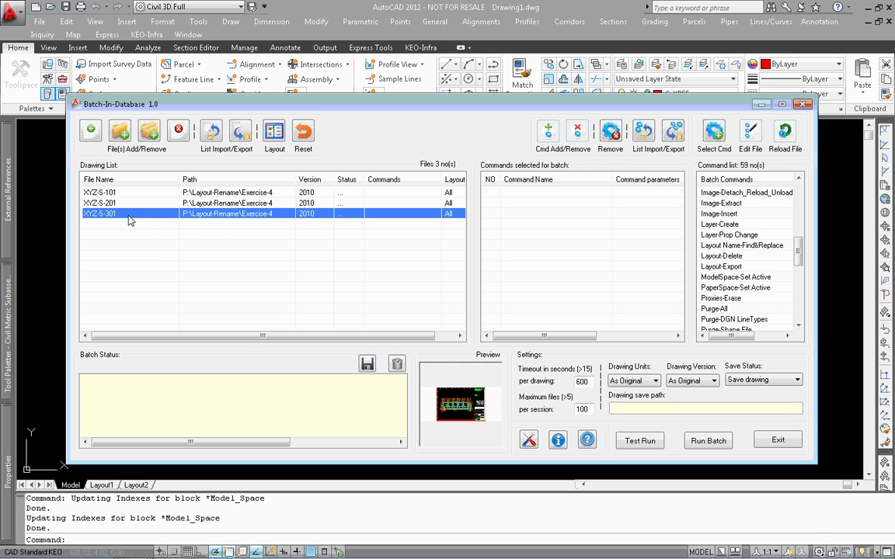
Open XYZ-S-301 from the drawing list in AutoCAD and inspect its layouts, switching to Layout2
{"action": "right_click", "coordinate": [127, 217]}
{"action": "left_click", "coordinate": [170, 355]}
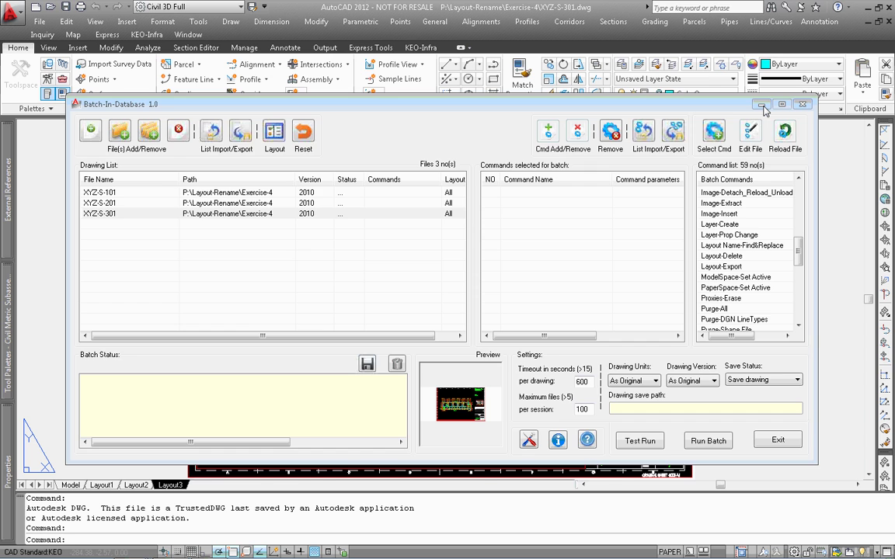
{"action": "left_click", "coordinate": [762, 105]}
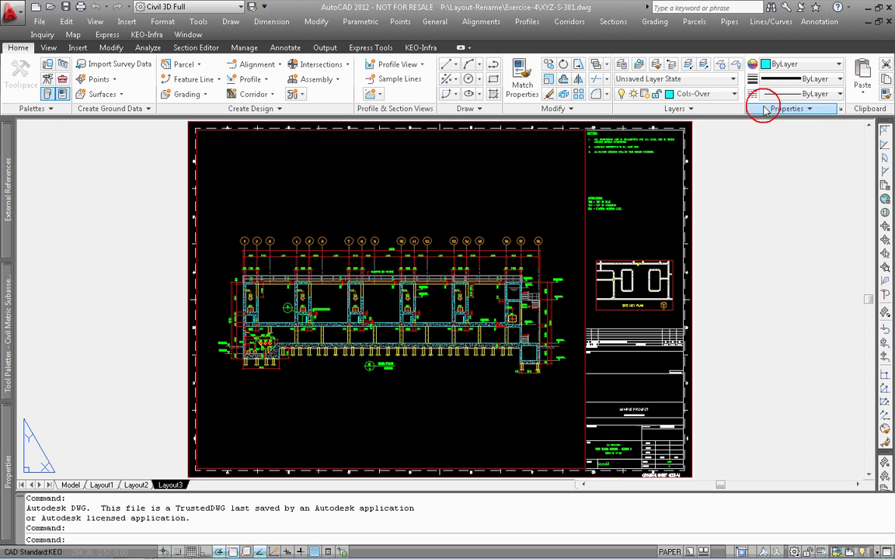
{"action": "left_click", "coordinate": [136, 485]}
{"action": "middle_click", "coordinate": [163, 427]}
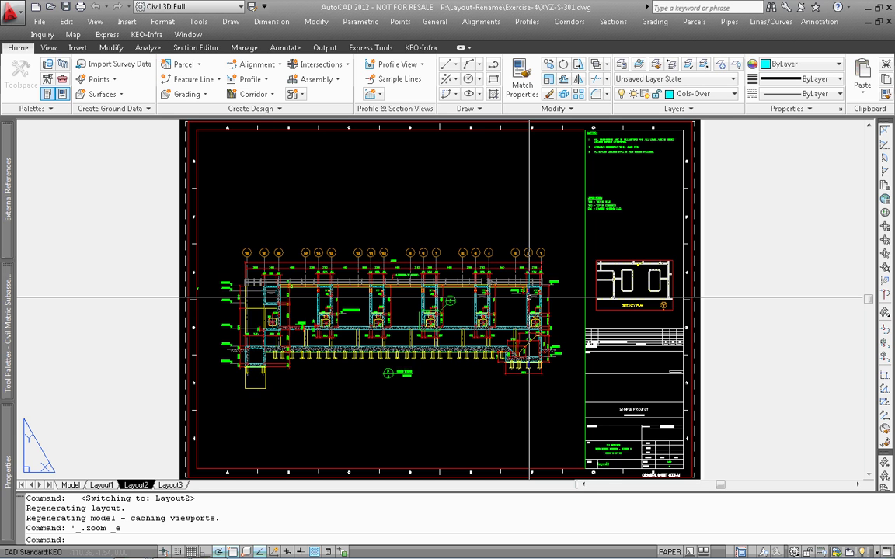
Close the XYZ-S-301 drawing and return to the Batch-In-Database window
{"action": "left_click", "coordinate": [889, 22]}
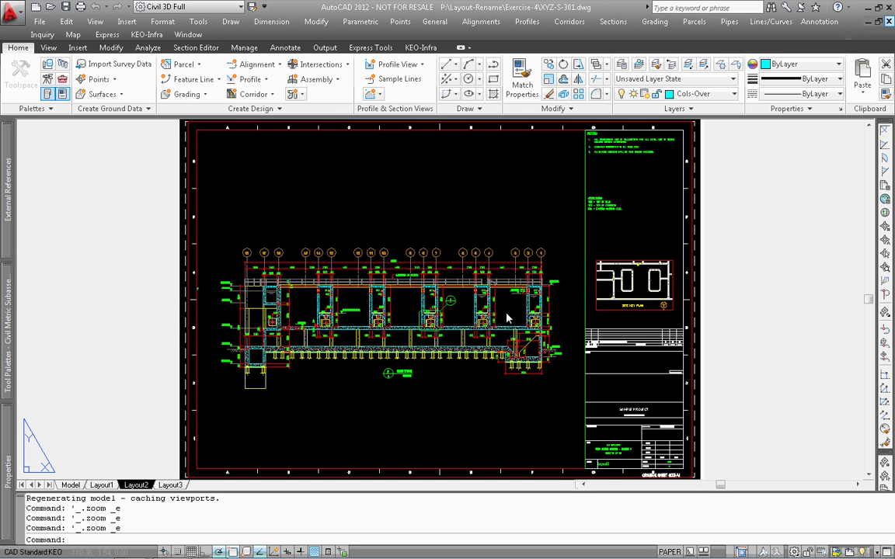
{"action": "left_click", "coordinate": [491, 313]}
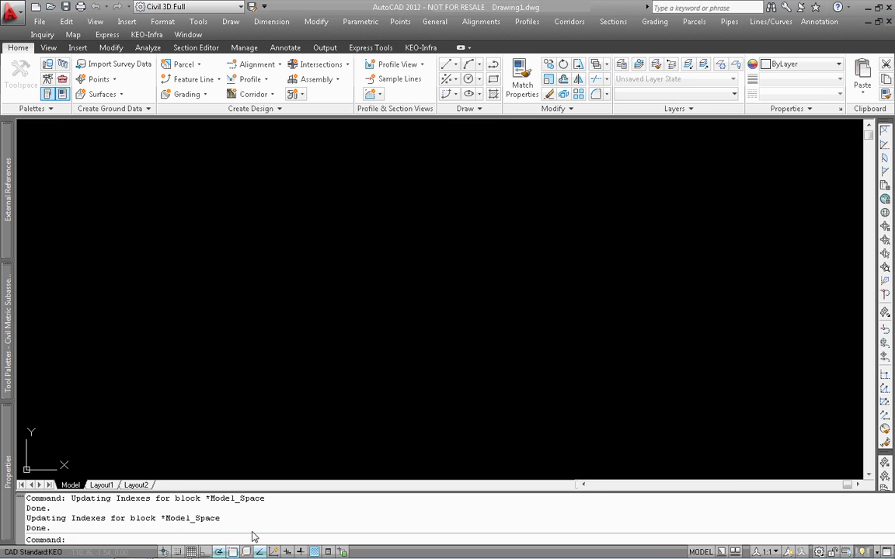
{"action": "mouse_move", "coordinate": [176, 553]}
{"action": "left_click", "coordinate": [137, 550]}
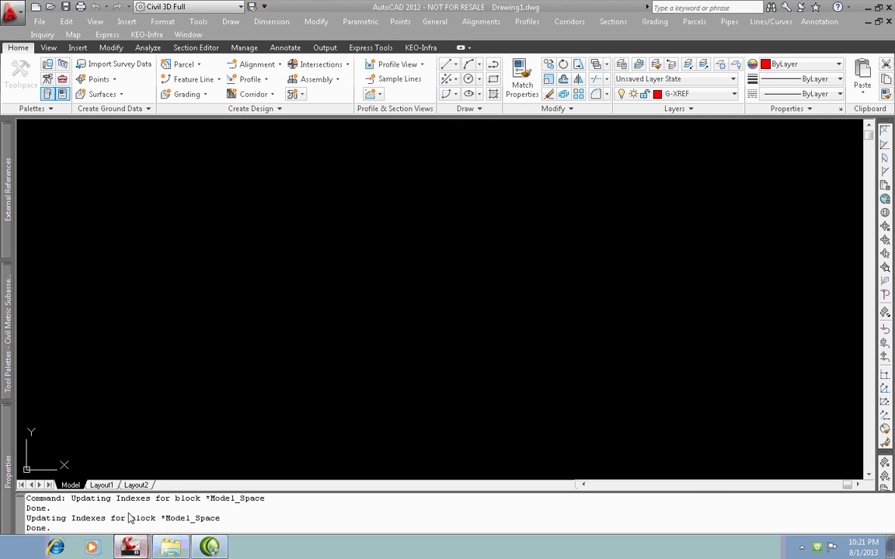
{"action": "left_click", "coordinate": [122, 503]}
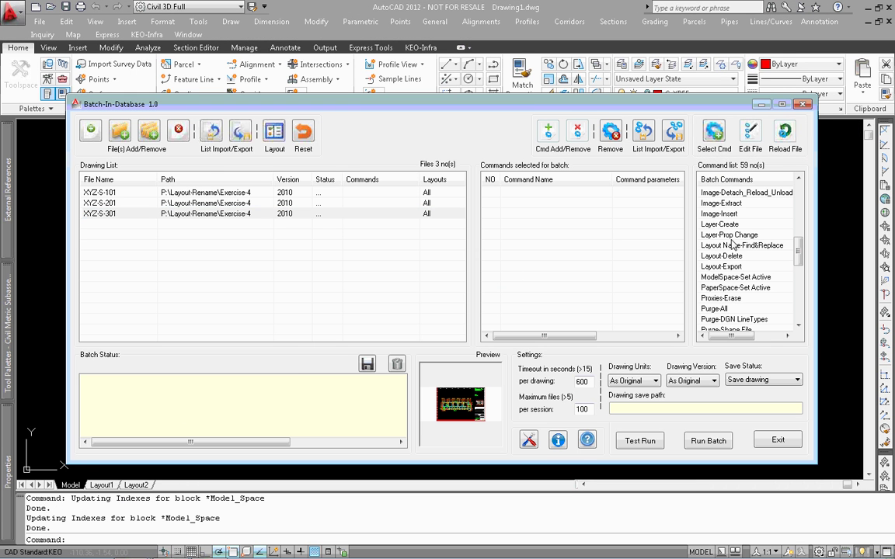
Add the Layout Name-Find&Replace command using the drawing name as layout name, number style 001, 002, 003... and starting number 1
{"action": "double_click", "coordinate": [762, 245]}
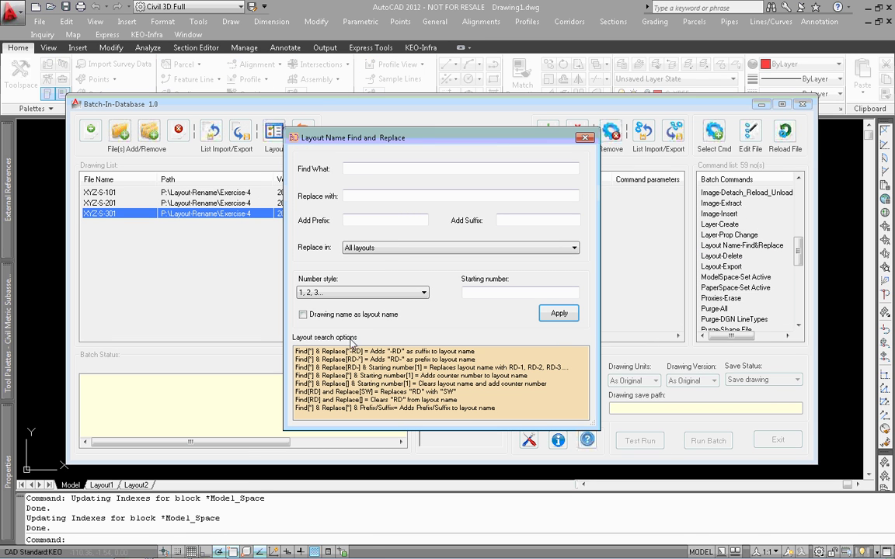
{"action": "left_click", "coordinate": [303, 314]}
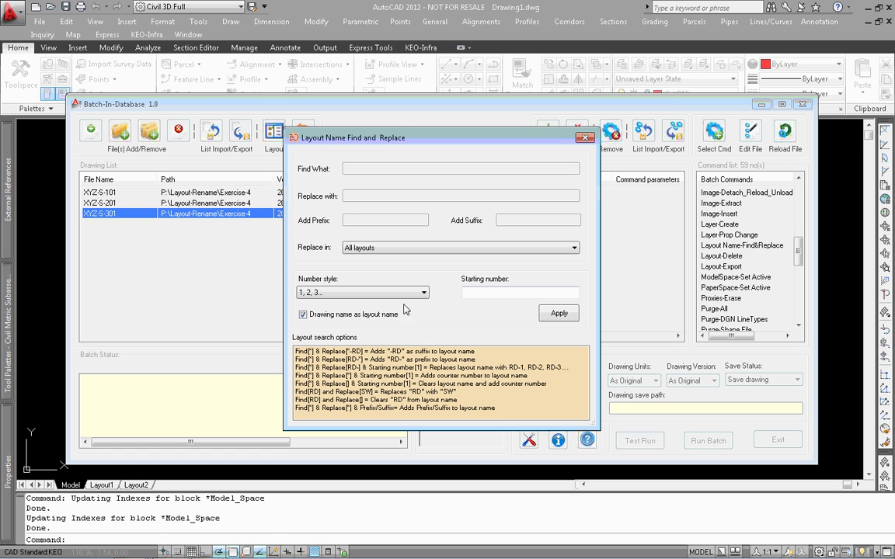
{"action": "left_click", "coordinate": [410, 293]}
{"action": "left_click", "coordinate": [375, 321]}
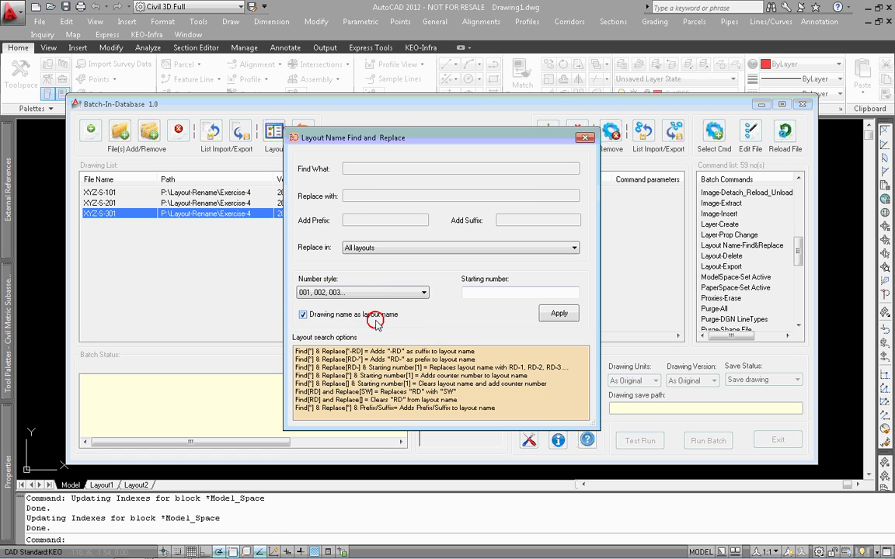
{"action": "left_click", "coordinate": [484, 293]}
{"action": "type", "text": "1"}
{"action": "left_click", "coordinate": [561, 314]}
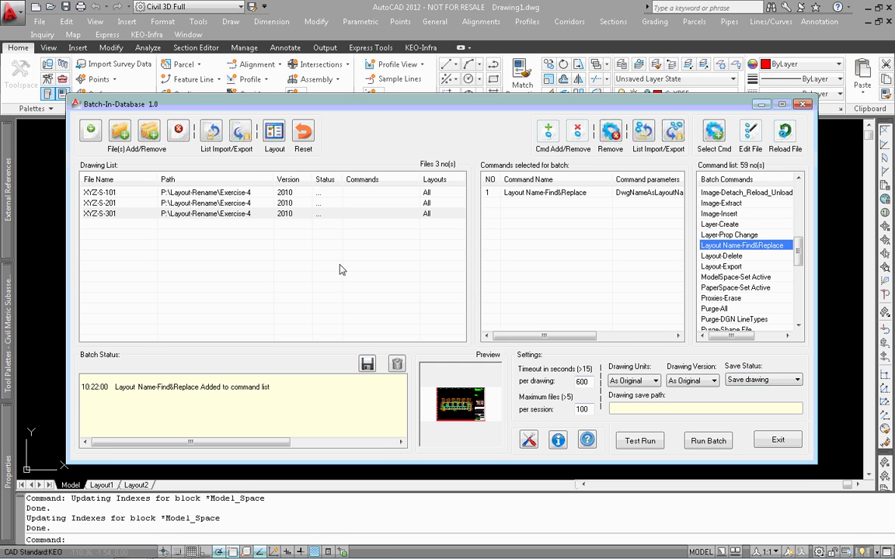
Assign the rename command to all three Exercise-4 drawings, choose Save with prefix, and run the batch with the save option confirmed
{"action": "left_click_drag", "start_coordinate": [305, 238], "coordinate": [247, 174]}
{"action": "double_click", "coordinate": [505, 193]}
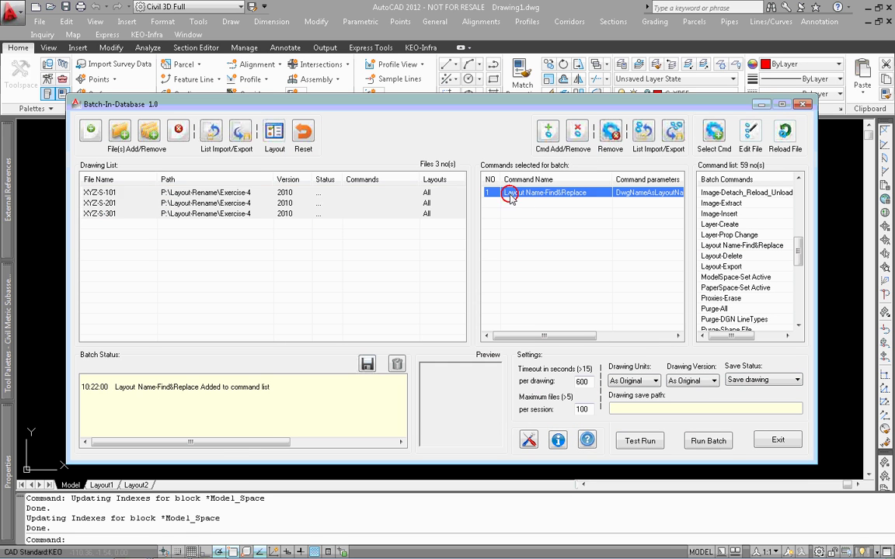
{"action": "left_click", "coordinate": [769, 379]}
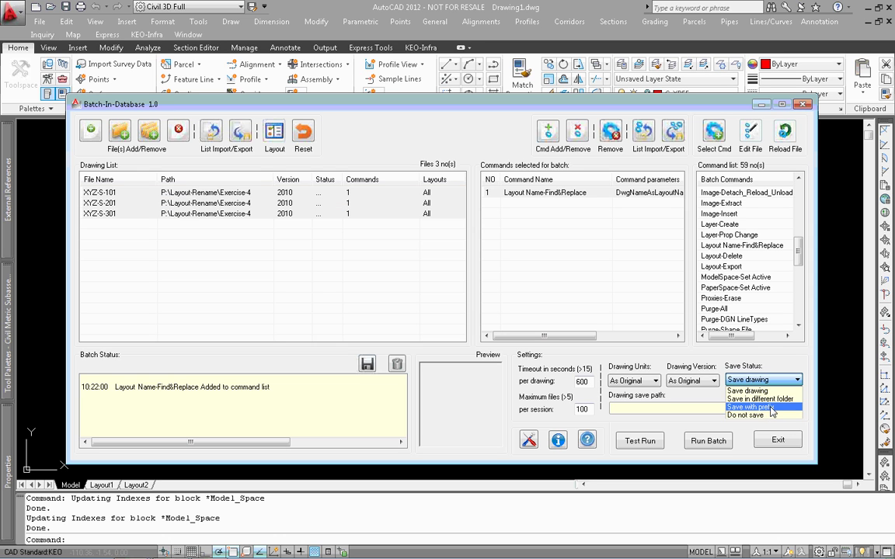
{"action": "left_click", "coordinate": [771, 408]}
{"action": "left_click", "coordinate": [713, 441]}
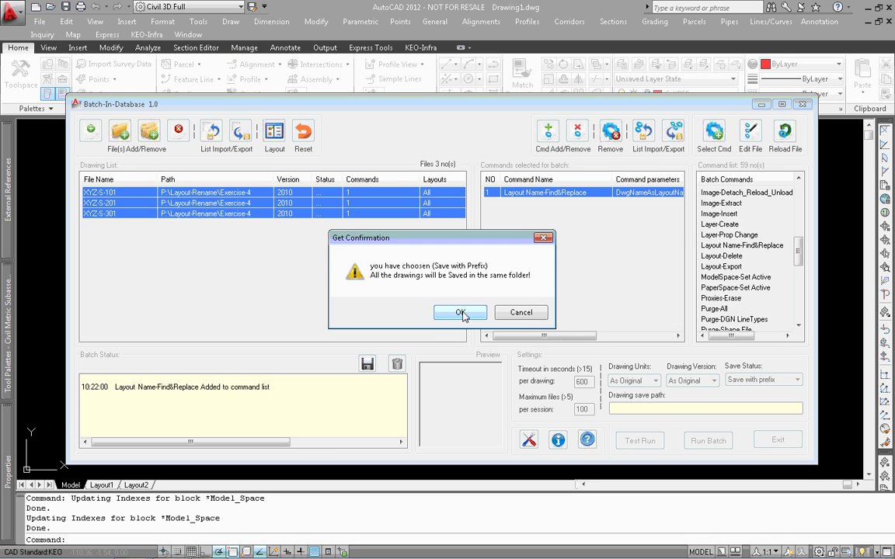
{"action": "left_click", "coordinate": [460, 313]}
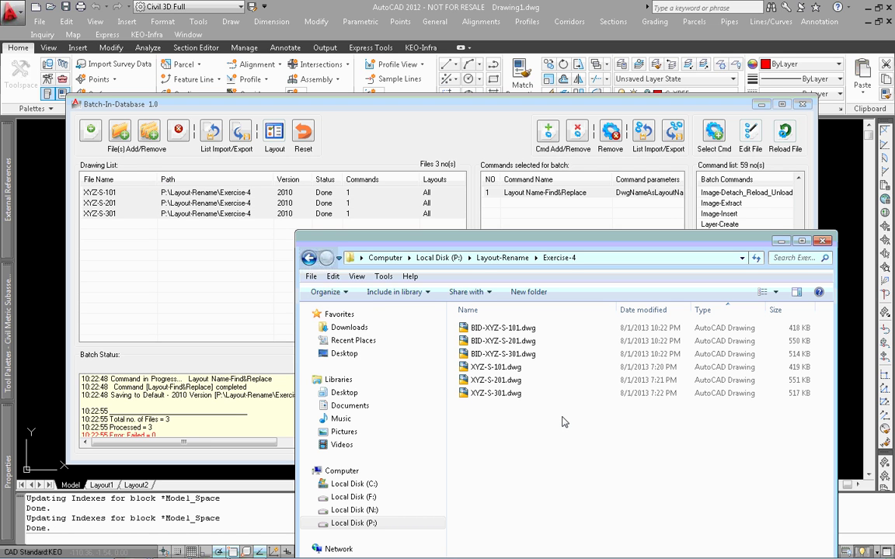
Minimize Batch-In-Database and open the processed BID-XYZ-S-101 from the Exercise-4 folder to inspect its layout name
{"action": "left_click", "coordinate": [760, 104]}
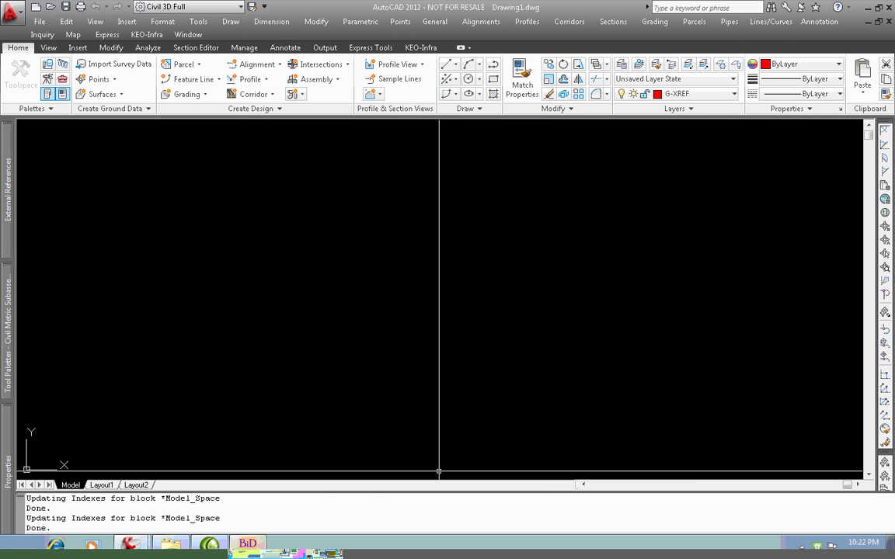
{"action": "left_click", "coordinate": [171, 544]}
{"action": "double_click", "coordinate": [522, 331]}
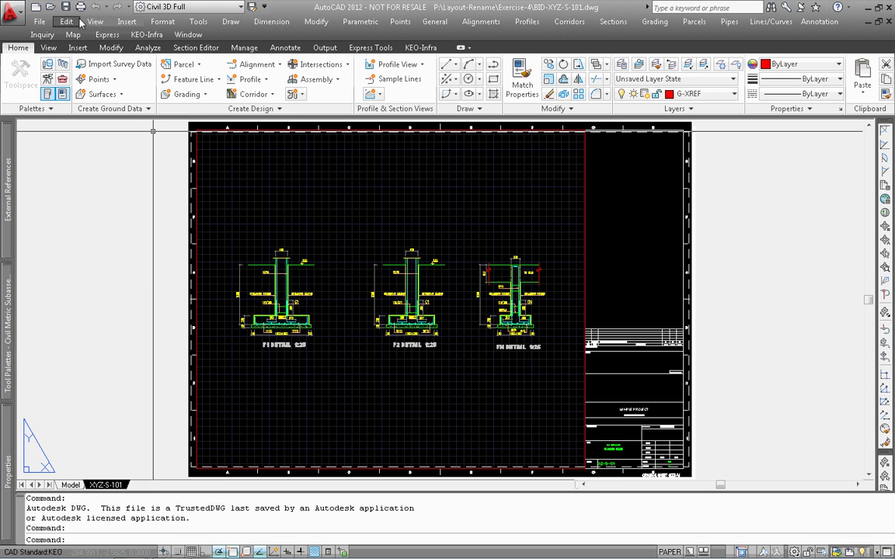
Open ABC-DD-S-0001 from the Exercise-2 folder for comparison and switch back to BID-XYZ-S-101
{"action": "left_click", "coordinate": [51, 7]}
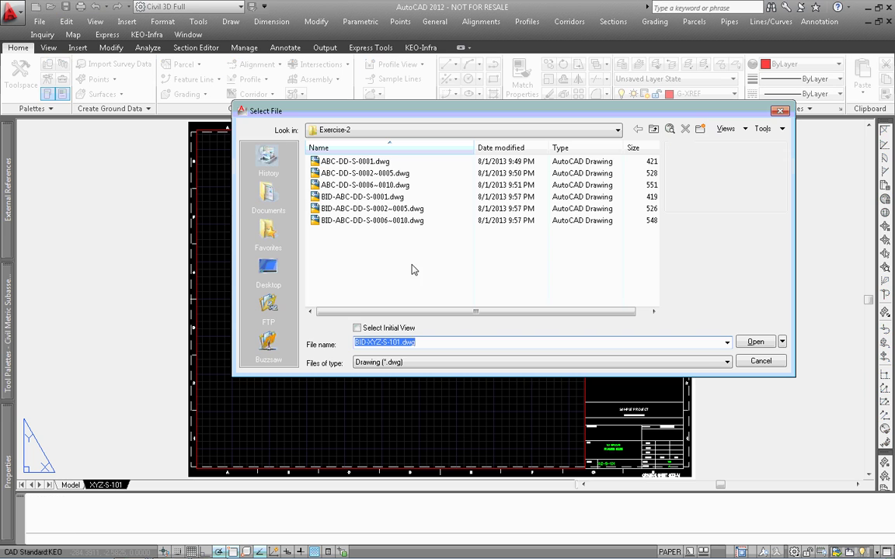
{"action": "left_click", "coordinate": [369, 162]}
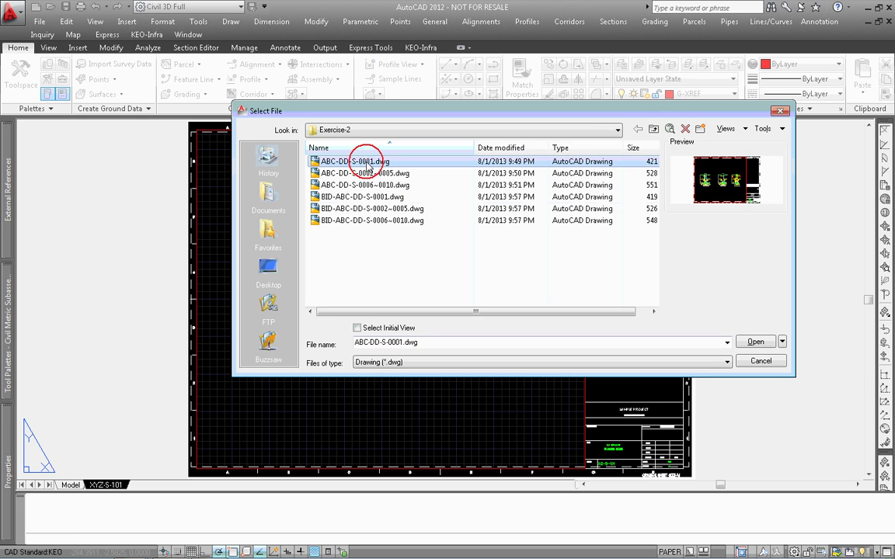
{"action": "left_click", "coordinate": [757, 342]}
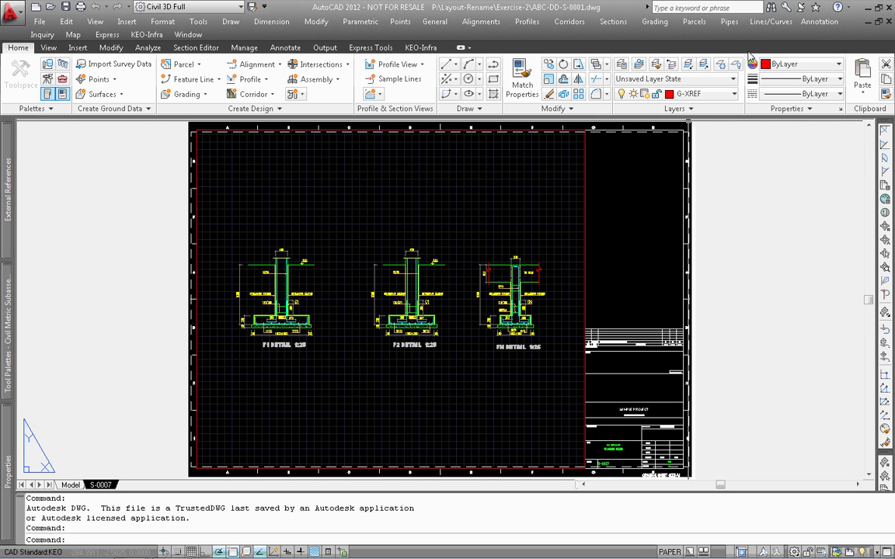
{"action": "left_click", "coordinate": [188, 35]}
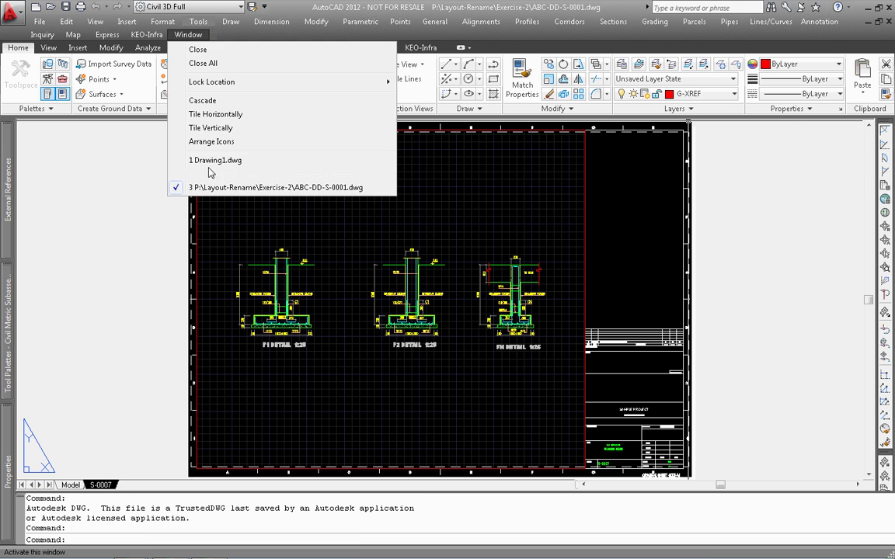
{"action": "left_click", "coordinate": [292, 174]}
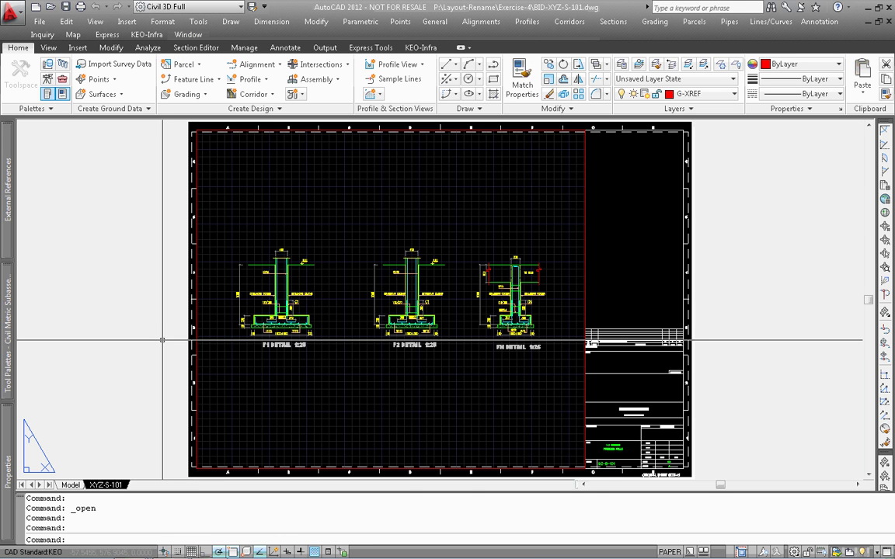
Open BID-ABC-DD-S-0006~0010 from the Exercise-2 folder and inspect its layout names
{"action": "left_click", "coordinate": [52, 8]}
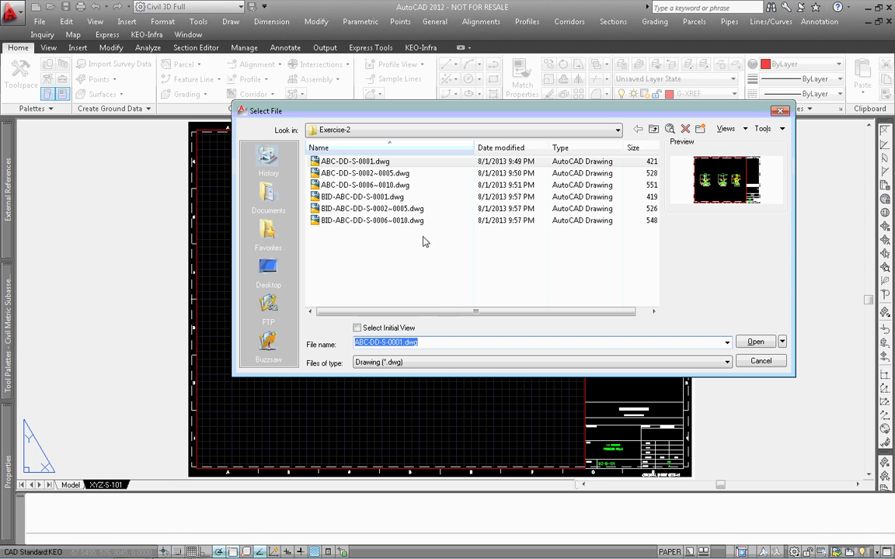
{"action": "left_click", "coordinate": [393, 209]}
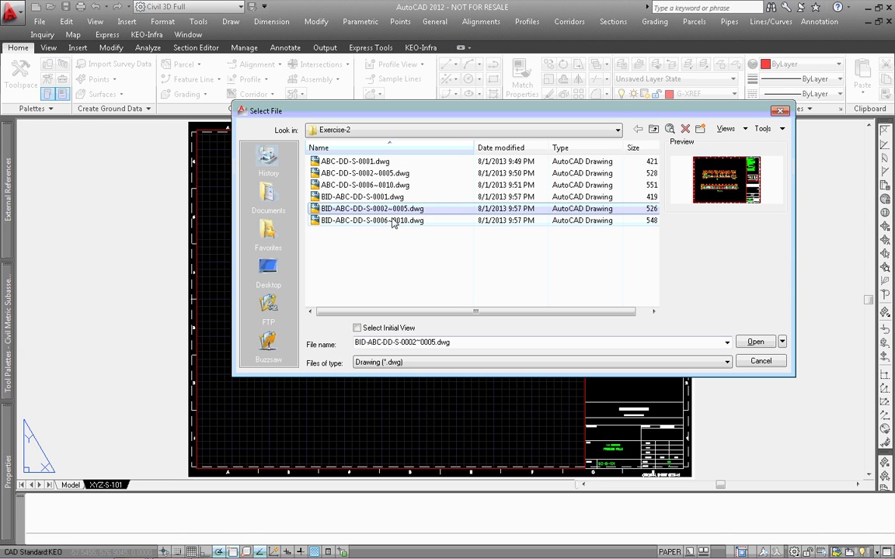
{"action": "double_click", "coordinate": [391, 222]}
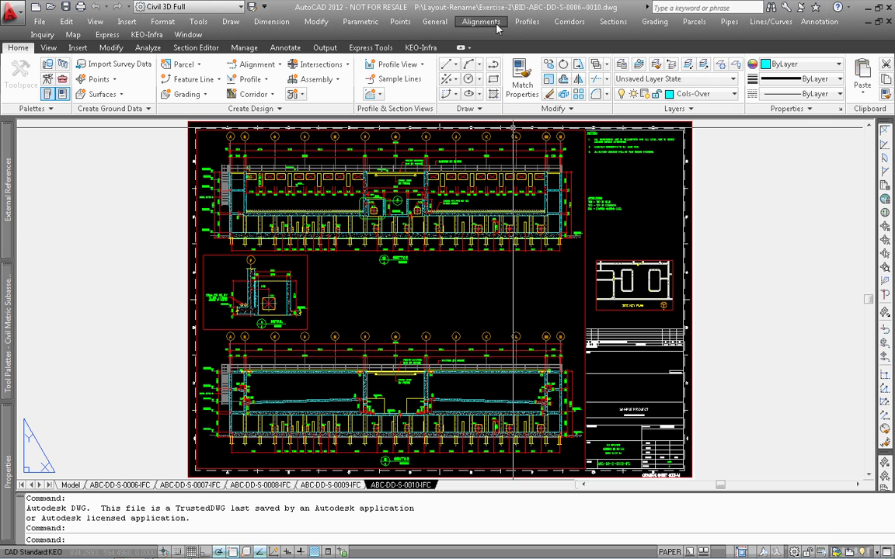
Close BID-ABC-DD-S-0006~0010, BID-XYZ-S-101 and ABC-DD-S-0001, leaving only Drawing1 open
{"action": "left_click", "coordinate": [888, 22]}
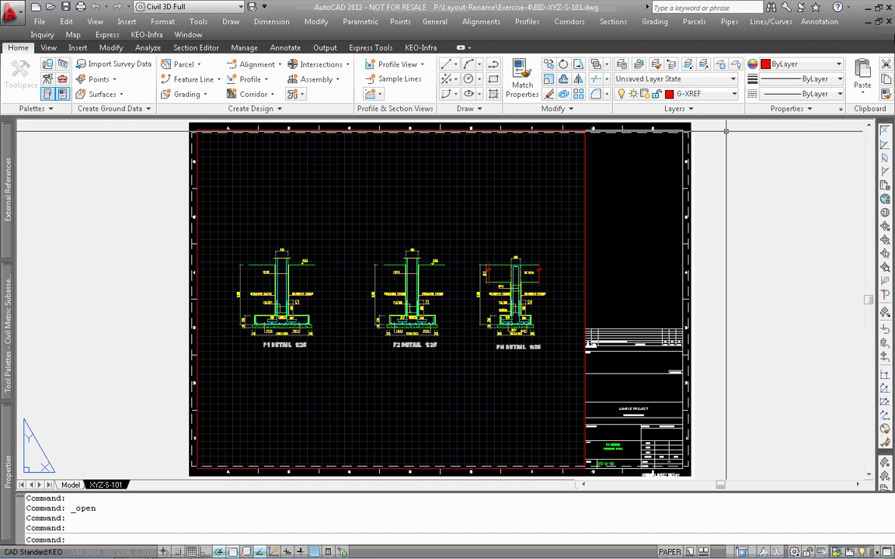
{"action": "left_click", "coordinate": [888, 23]}
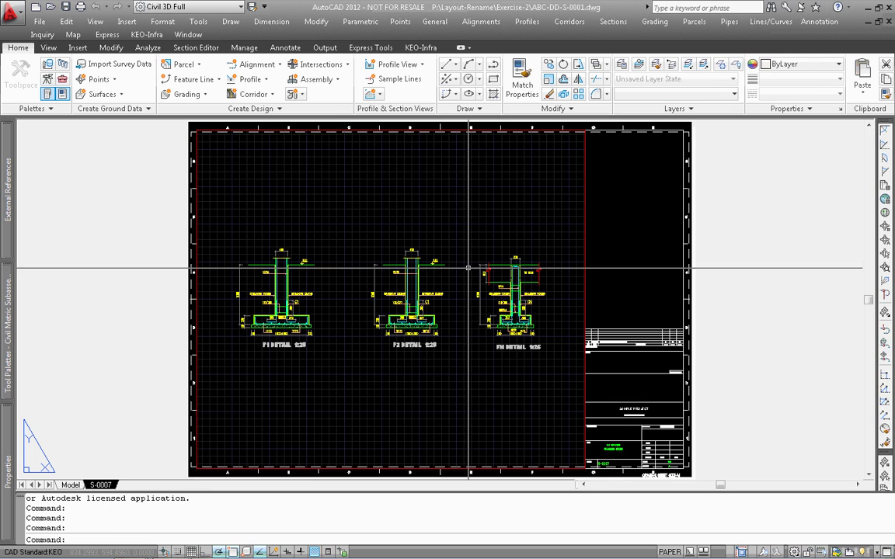
{"action": "left_click", "coordinate": [887, 22]}
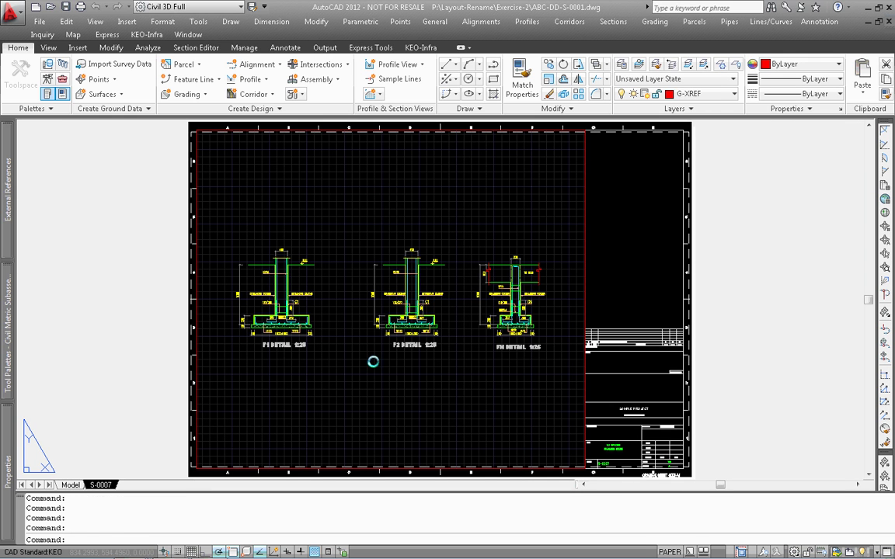
{"action": "left_click", "coordinate": [477, 312]}
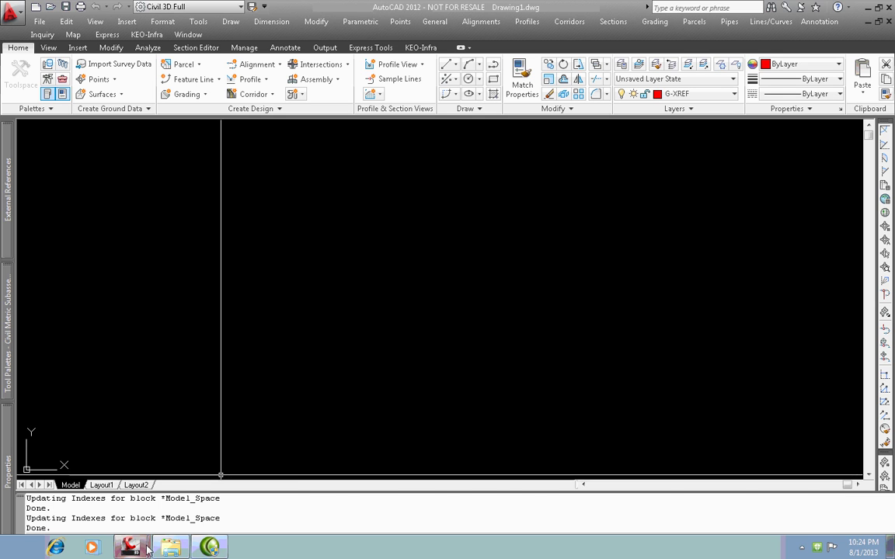
Open the processed BID-XYZ-S-301 and the original XYZ-S-301 from the Exercise-4 folder and compare their layout names
{"action": "left_click", "coordinate": [171, 548]}
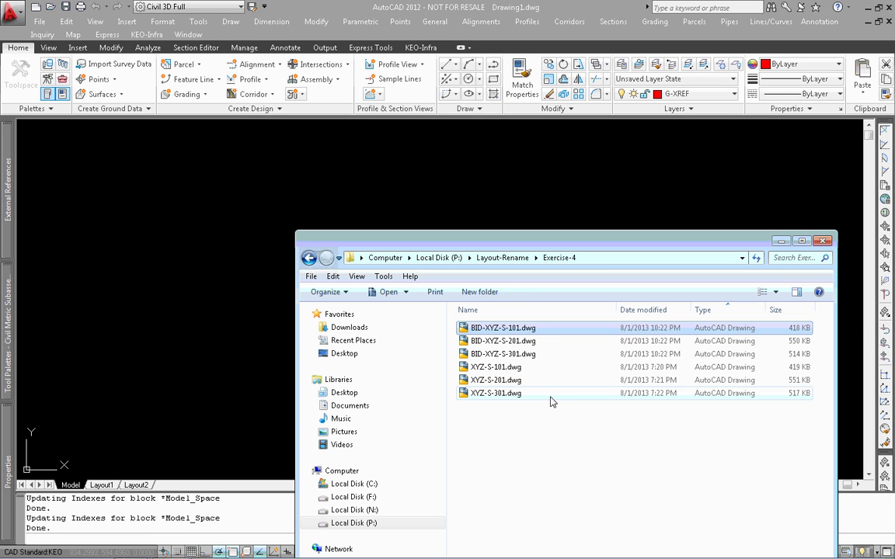
{"action": "left_click", "coordinate": [542, 418]}
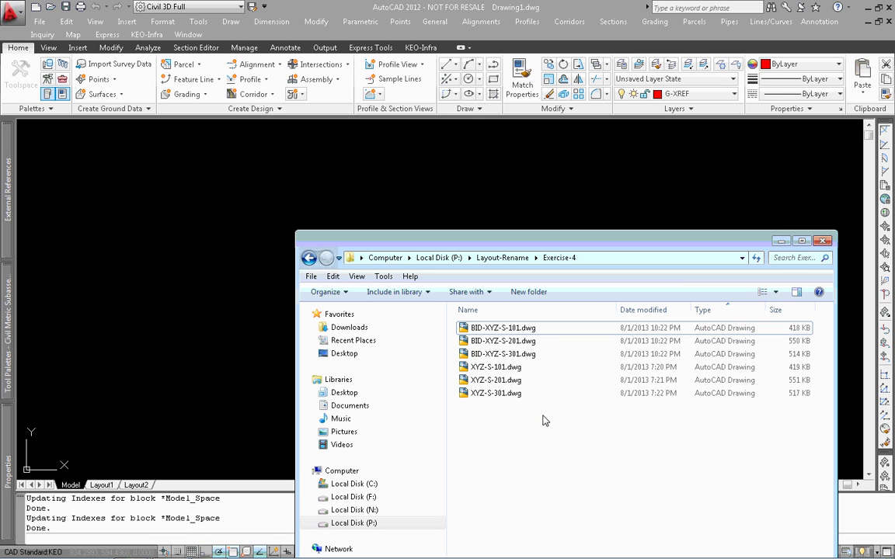
{"action": "double_click", "coordinate": [534, 355]}
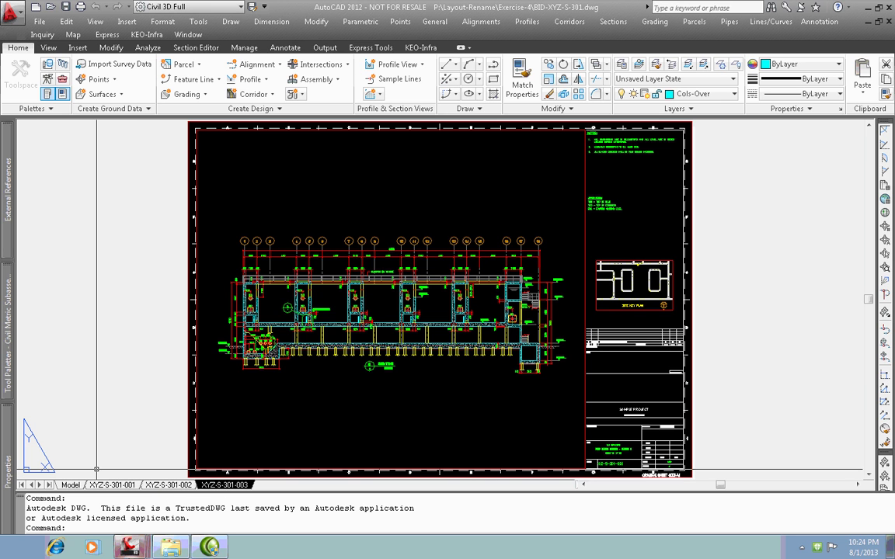
{"action": "left_click", "coordinate": [171, 548]}
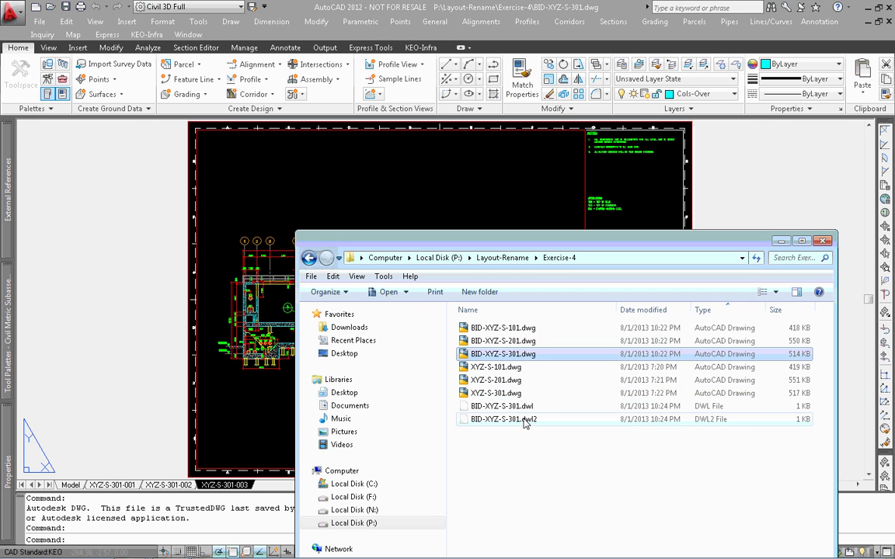
{"action": "double_click", "coordinate": [505, 394]}
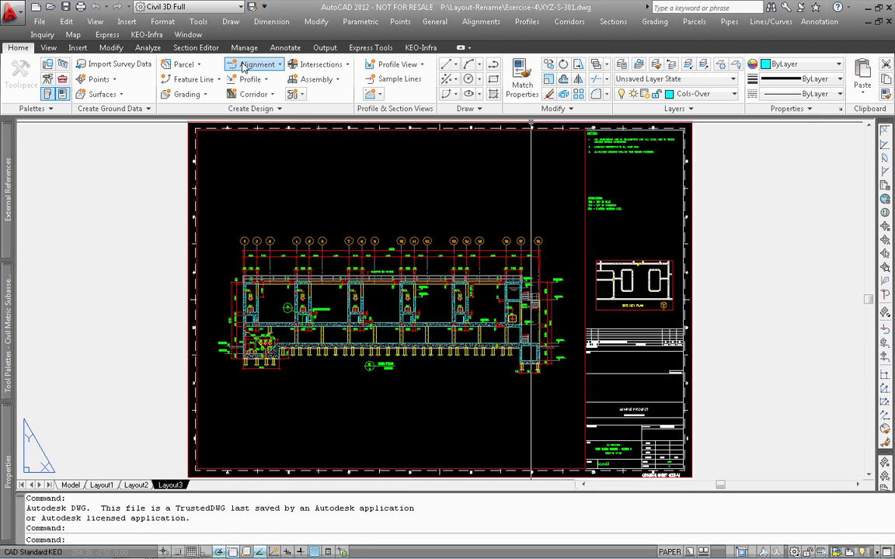
{"action": "left_click", "coordinate": [188, 35]}
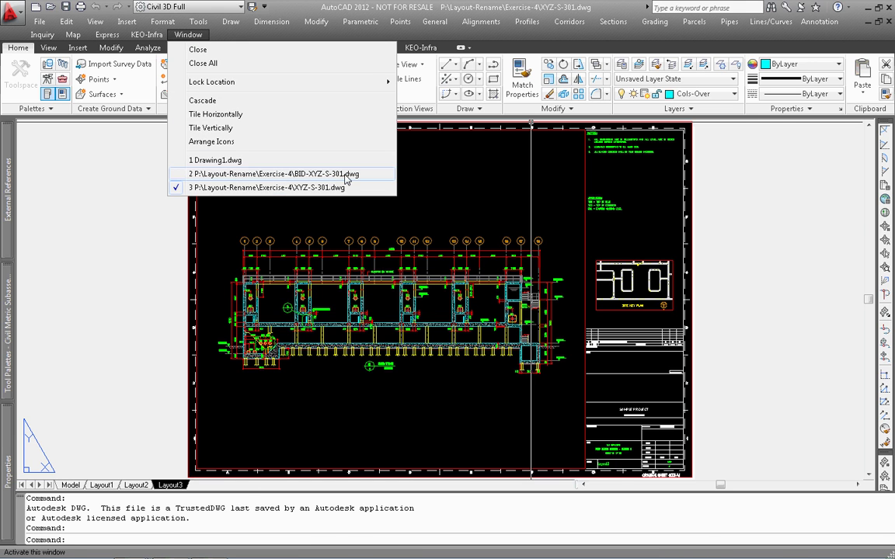
{"action": "left_click", "coordinate": [311, 174]}
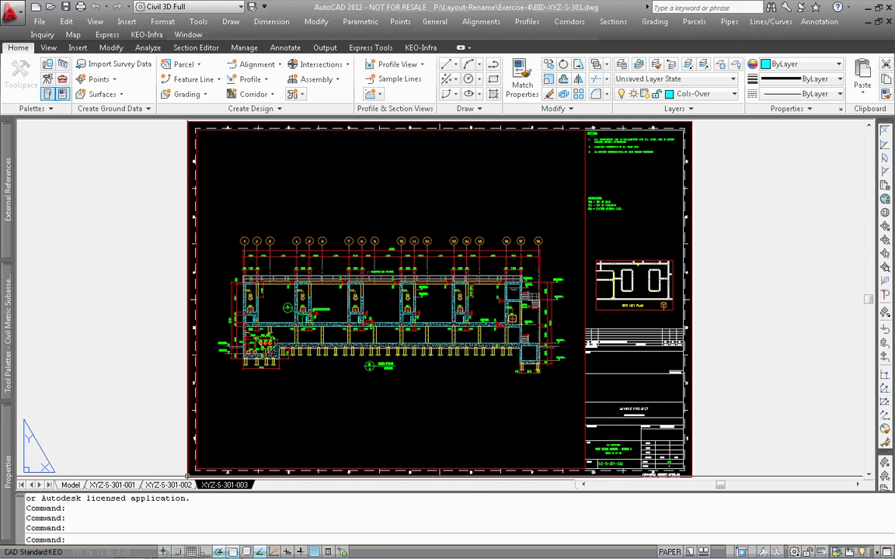
Open the processed BID-XYZ-S-201 from the Exercise-4 folder and inspect its XYZ-S-201-004 layout and title block
{"action": "left_click", "coordinate": [170, 547]}
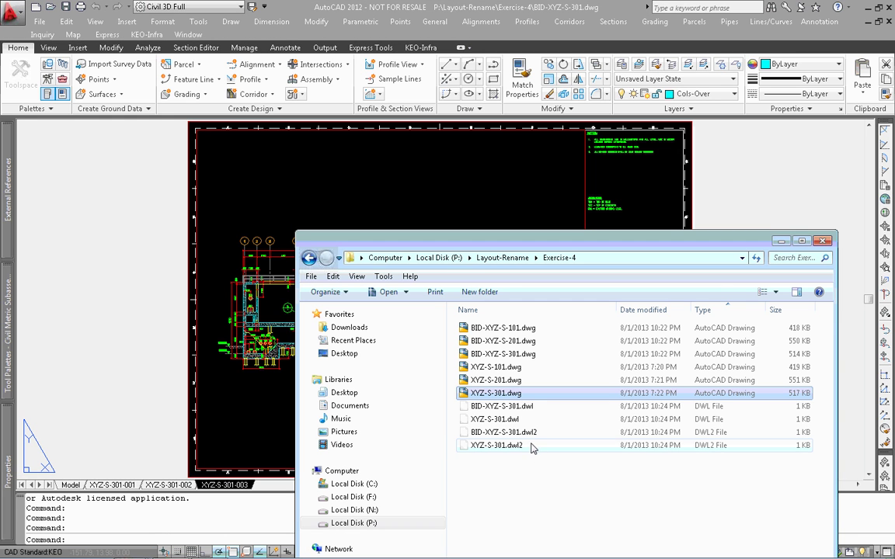
{"action": "left_click", "coordinate": [511, 380]}
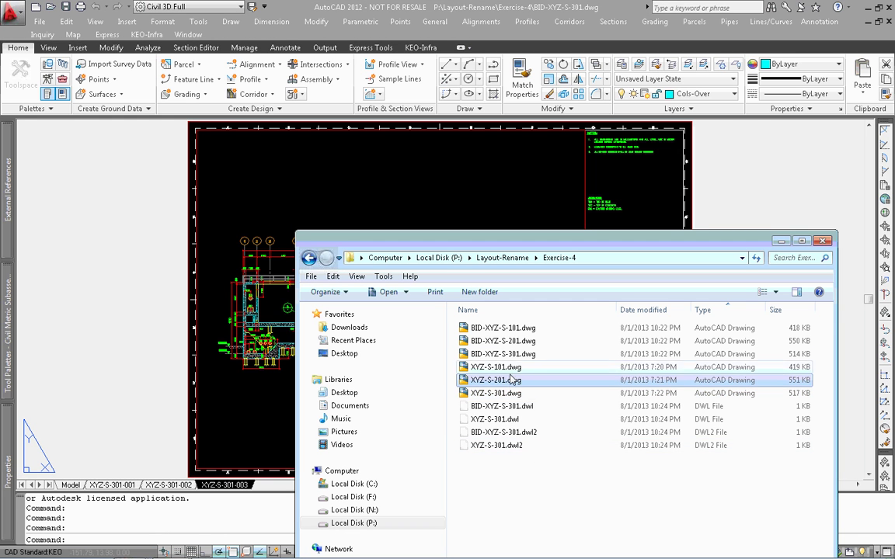
{"action": "left_click", "coordinate": [481, 345]}
{"action": "double_click", "coordinate": [481, 346]}
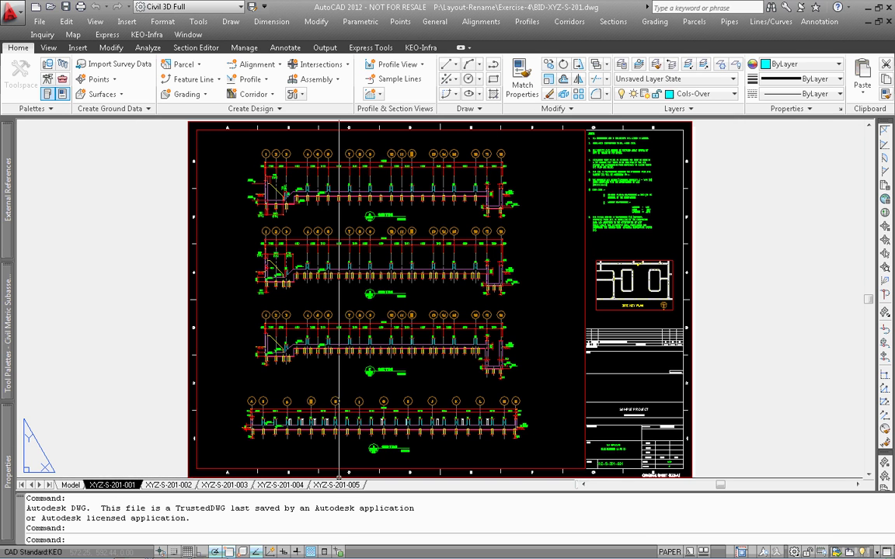
{"action": "left_click", "coordinate": [297, 487]}
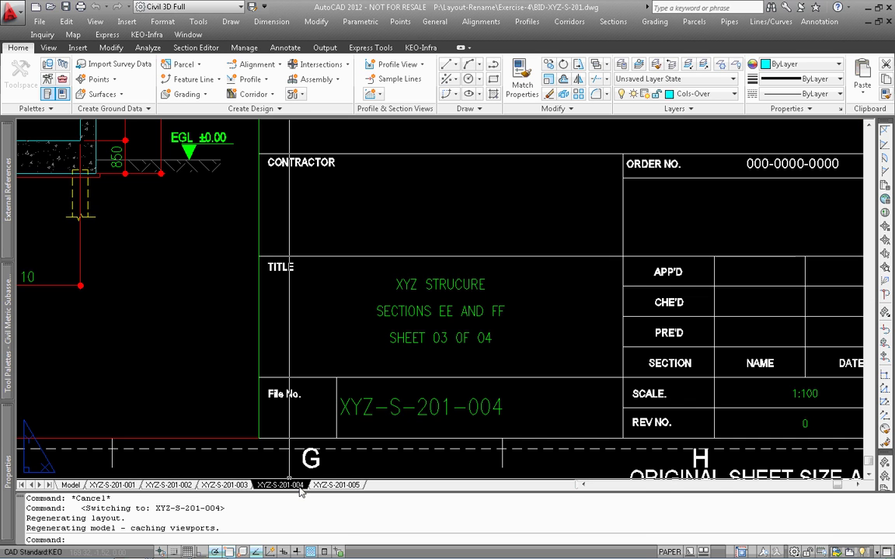
{"action": "middle_click", "coordinate": [330, 406]}
{"action": "middle_click", "coordinate": [331, 406]}
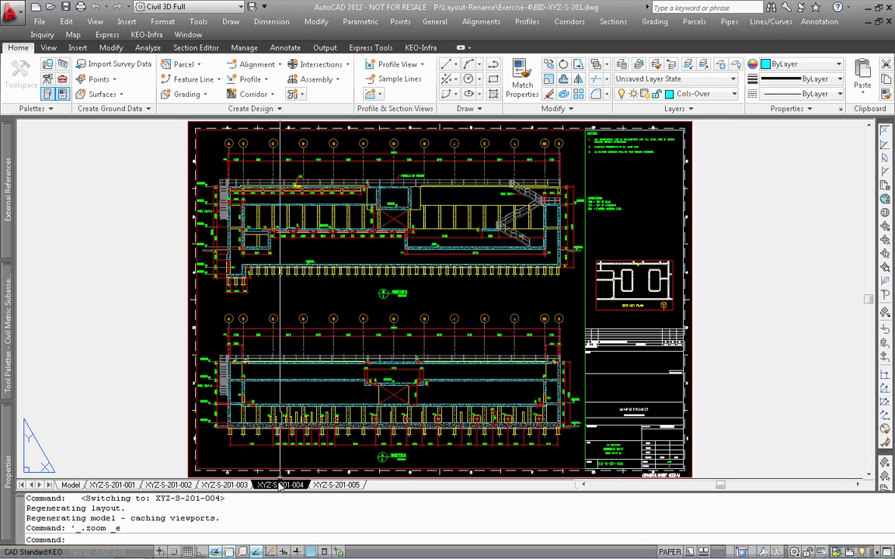
Open the original XYZ-S-201 from the Exercise-4 folder to compare layout names and switch back to BID-XYZ-S-201
{"action": "left_click", "coordinate": [188, 35]}
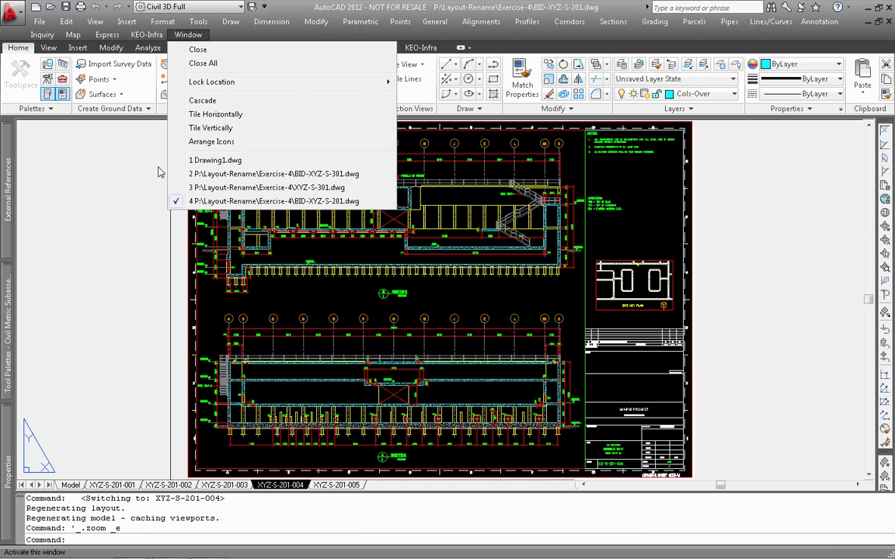
{"action": "left_click", "coordinate": [91, 196]}
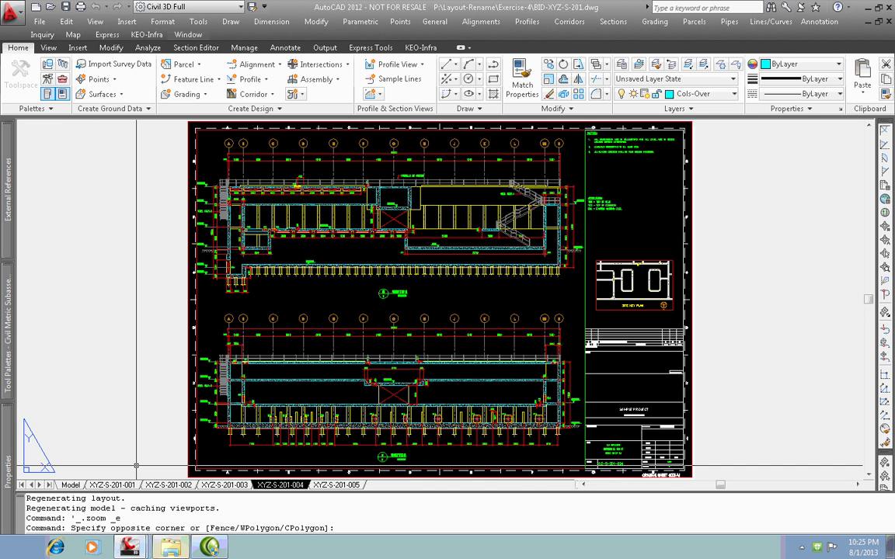
{"action": "left_click", "coordinate": [171, 548]}
{"action": "double_click", "coordinate": [489, 379]}
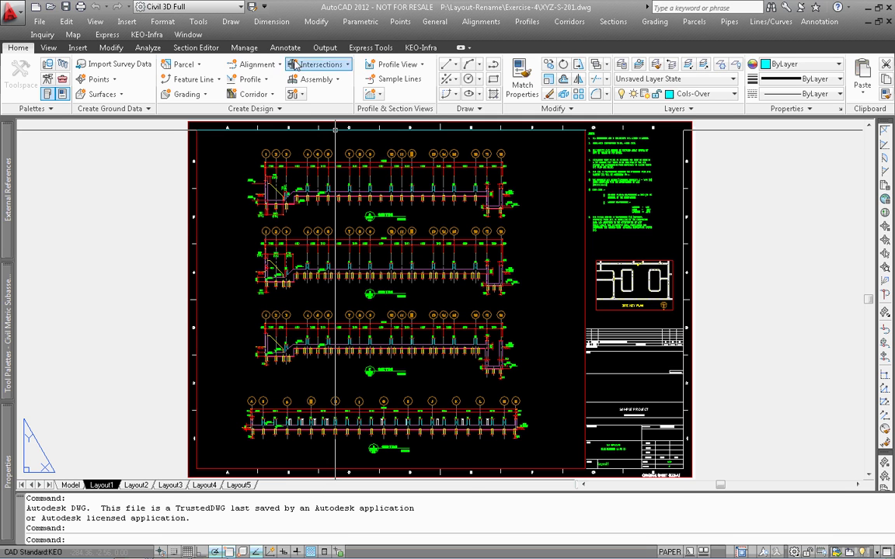
{"action": "left_click", "coordinate": [188, 35]}
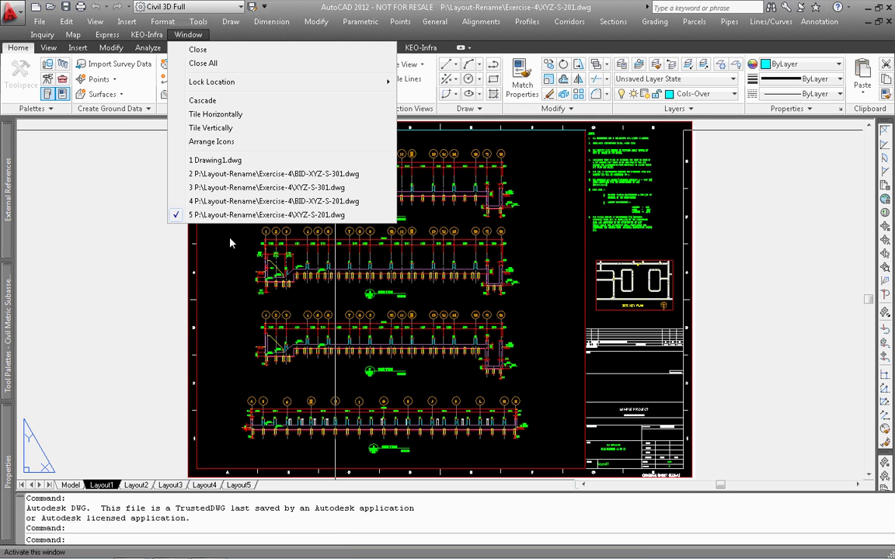
{"action": "left_click", "coordinate": [281, 201]}
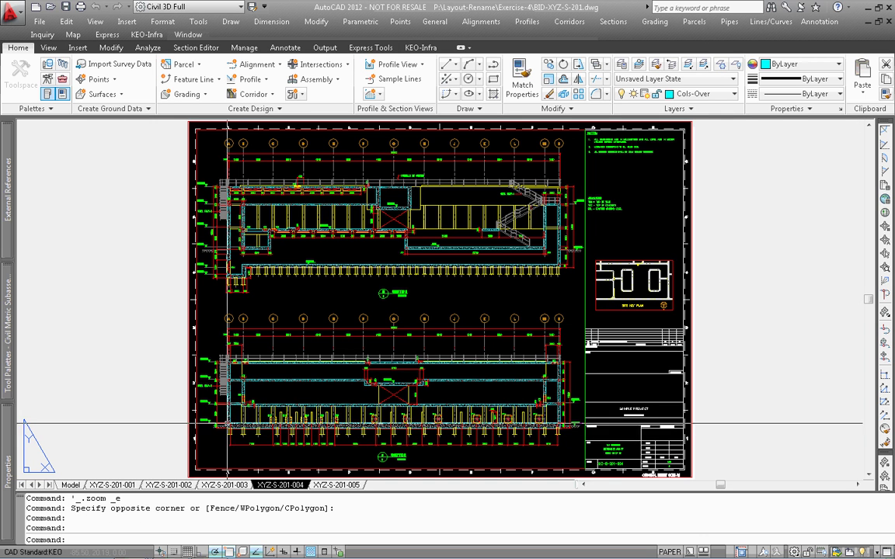